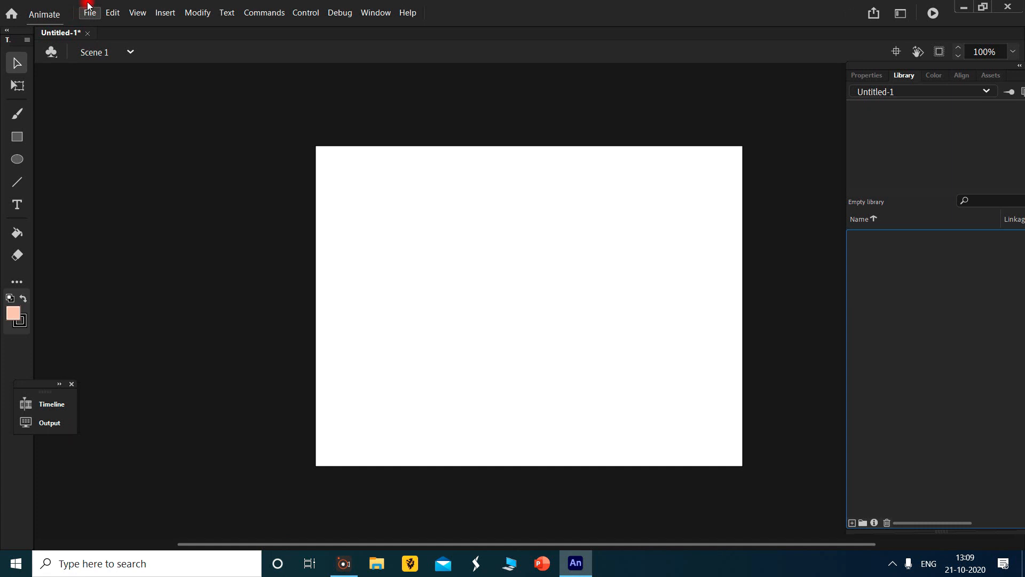
- Import the images 1.jpg and 2.jpg from the Downloads folder into the library
left_click(89, 8)
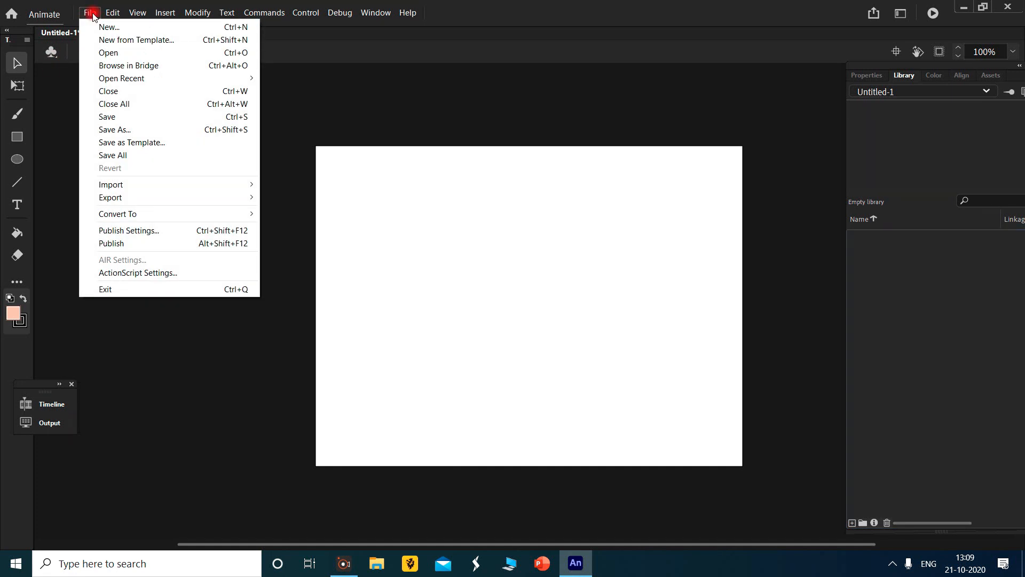
mouse_move(173, 182)
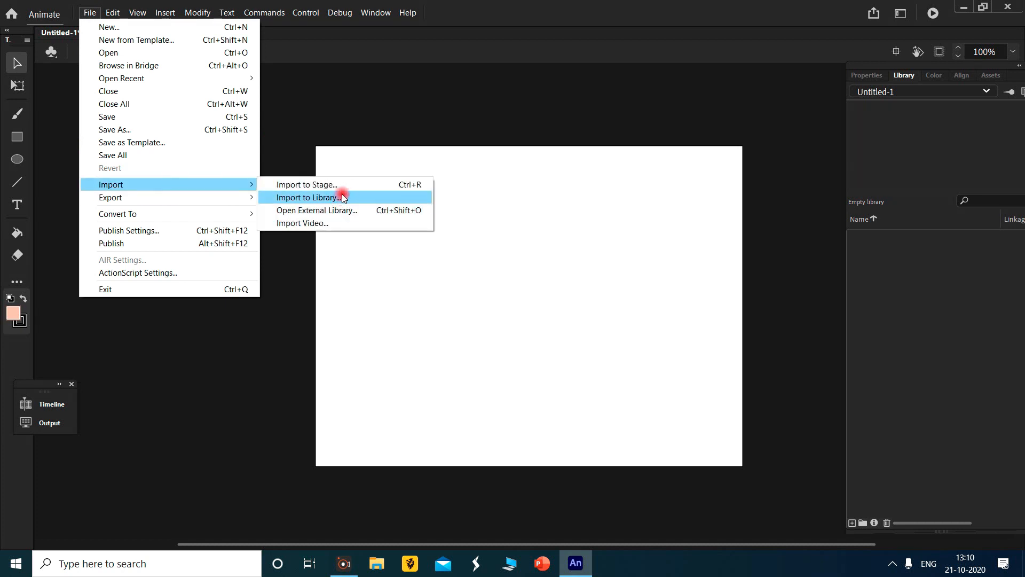
left_click(339, 196)
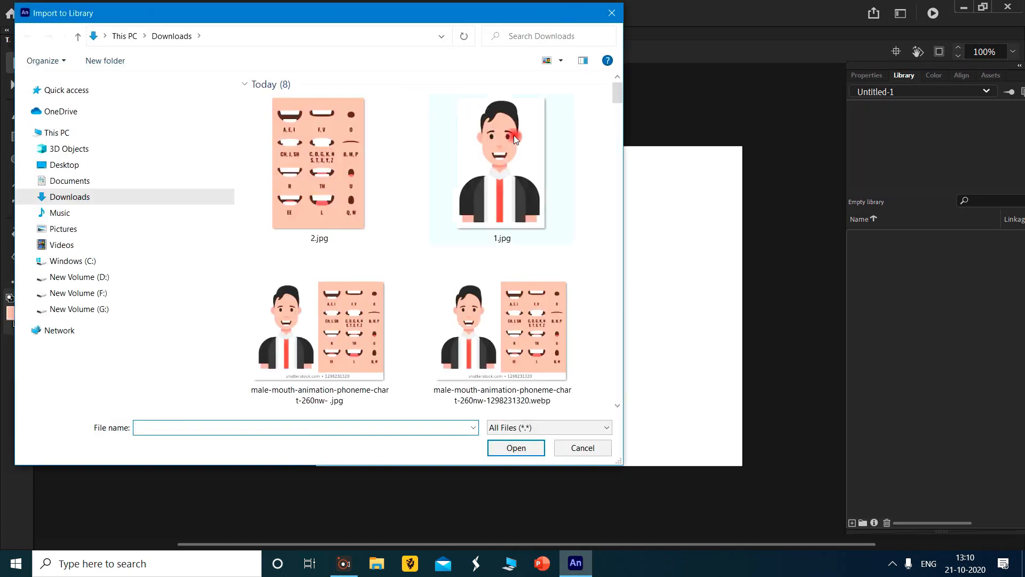
left_click(522, 151)
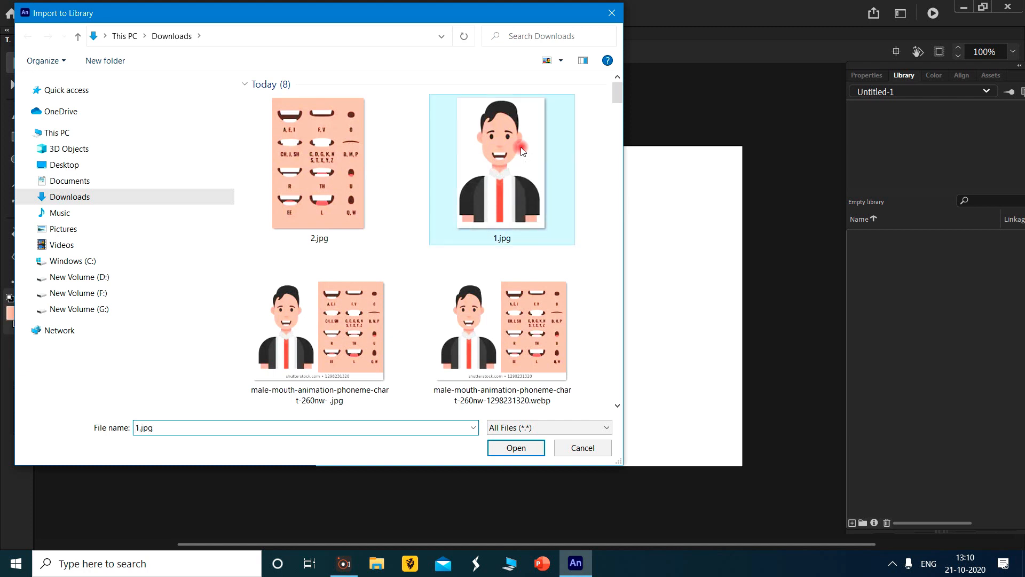
left_click(321, 146, "ctrl")
left_click(510, 447)
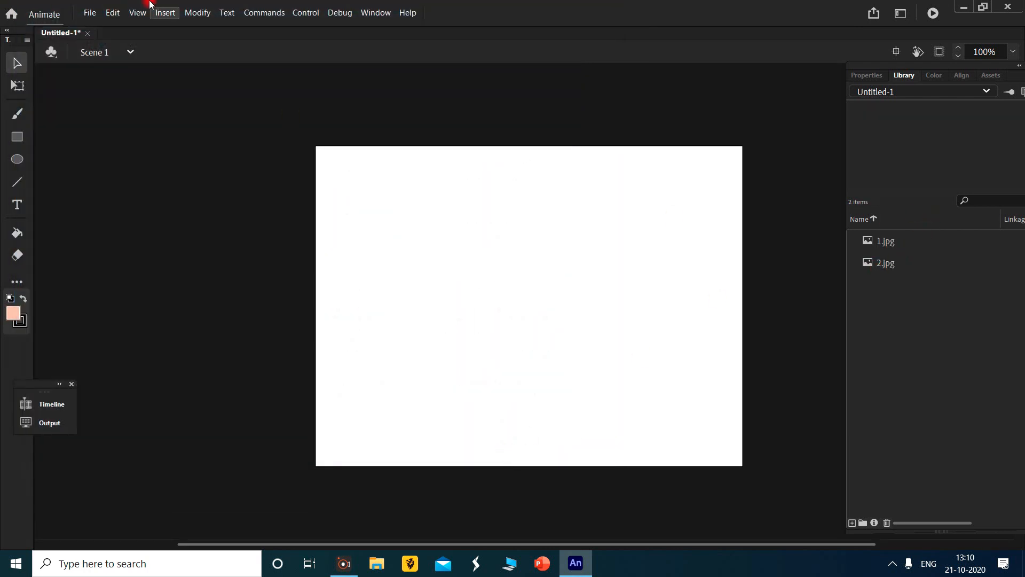
- Import the Goodbye-SoundBible audio file from the Music folder into the library, filtering the files by MP3 Sound
left_click(90, 12)
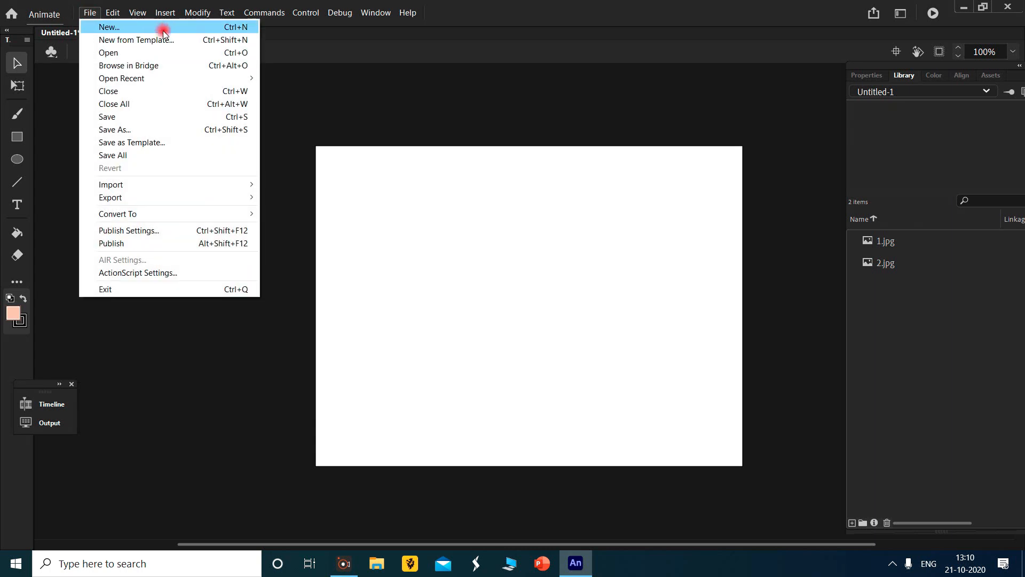
mouse_move(183, 185)
left_click(297, 198)
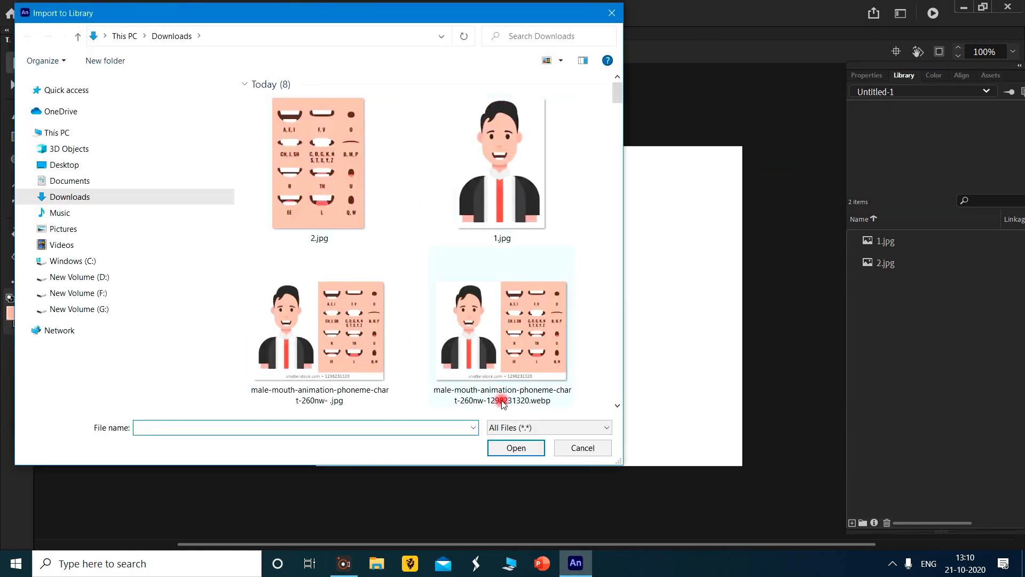
left_click(549, 427)
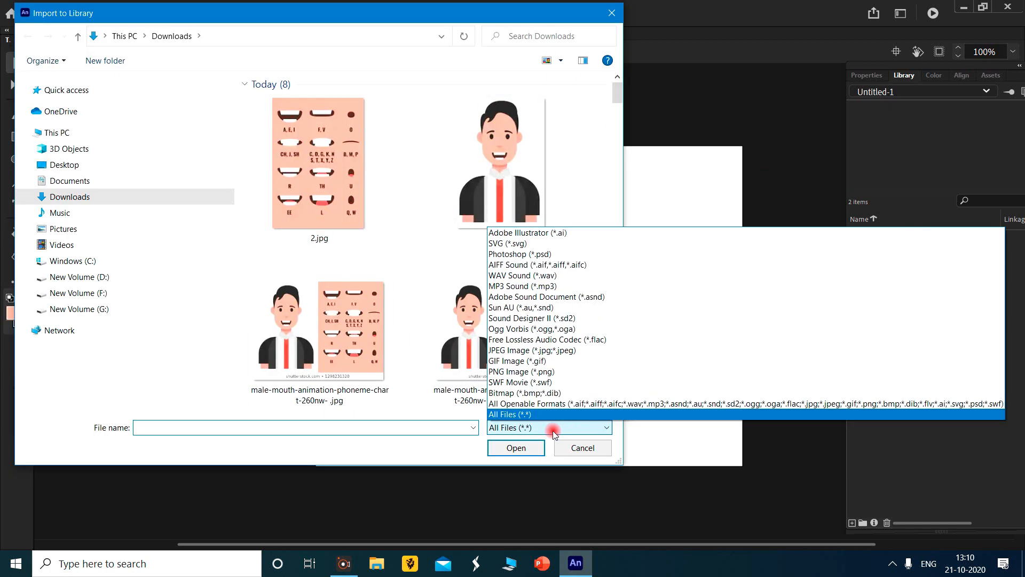
left_click(599, 287)
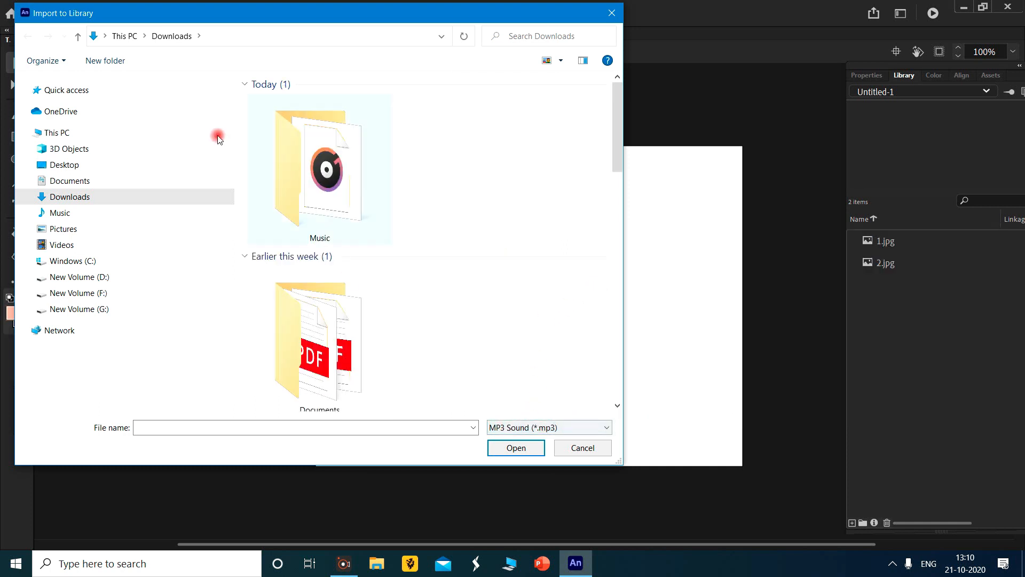
double_click(359, 202)
double_click(327, 100)
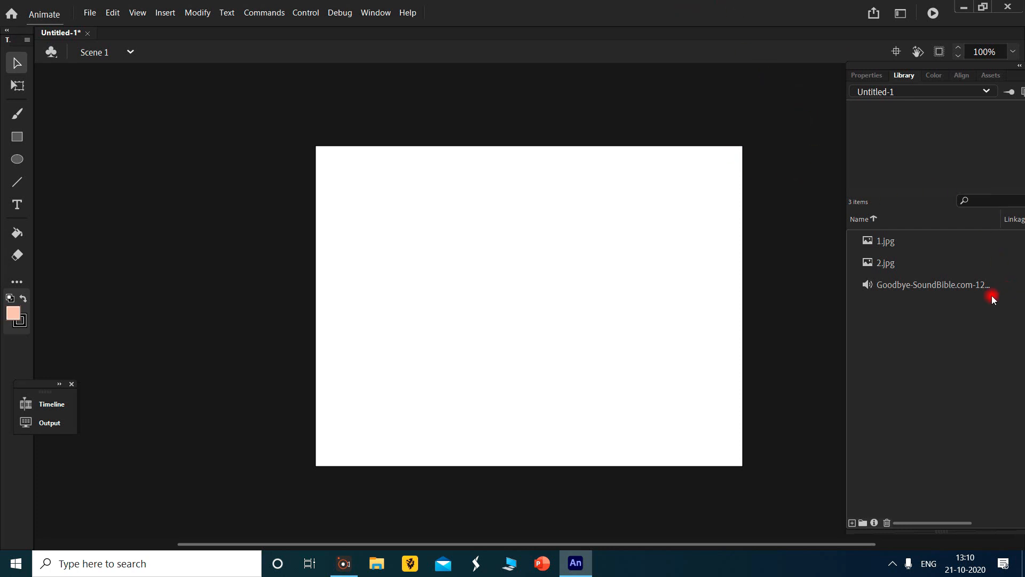
- Preview the imported library items and place the 2.jpg mouth chart on the stage
left_click(930, 285)
left_click(883, 266)
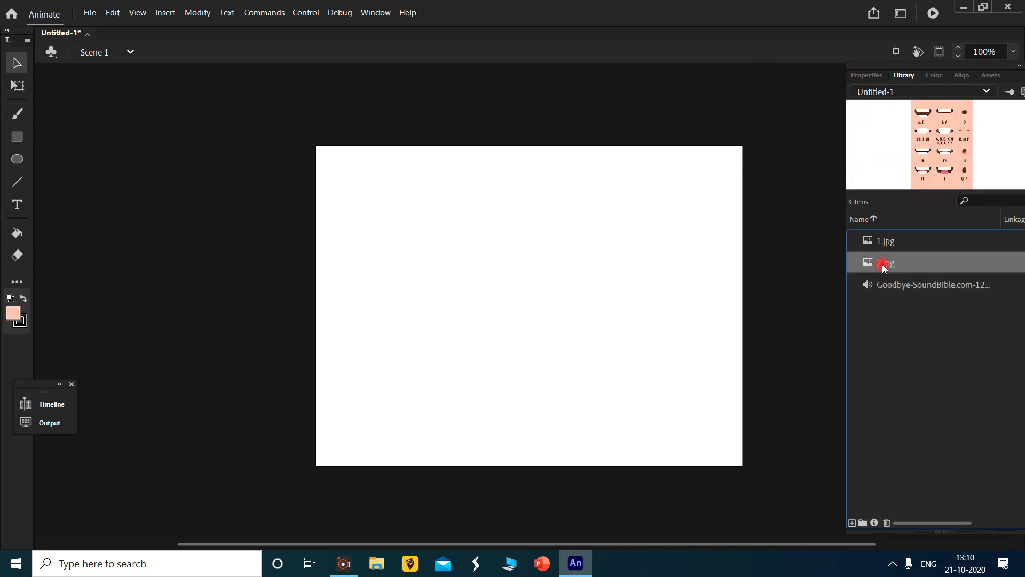
left_click(895, 241)
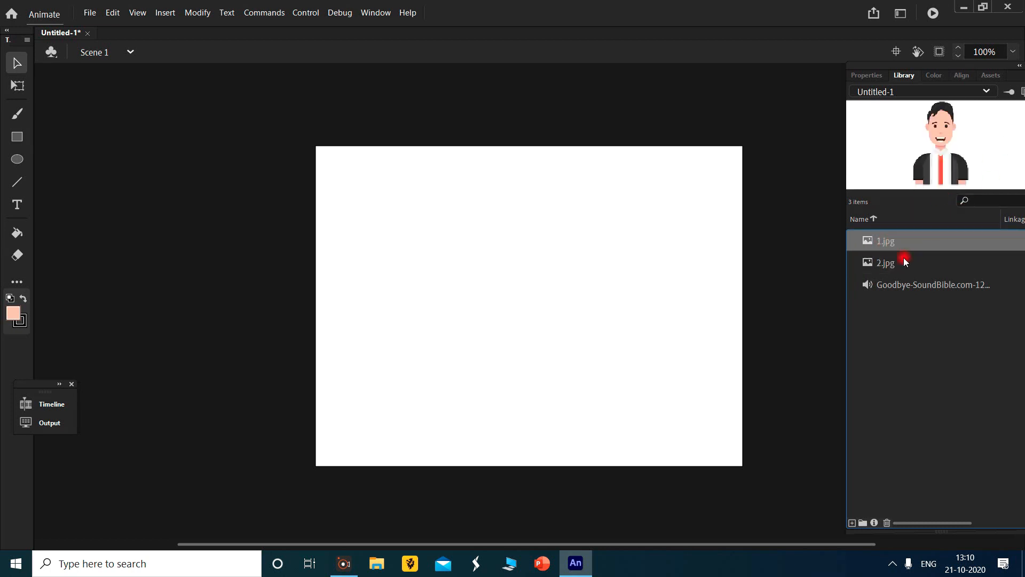
left_click(905, 261)
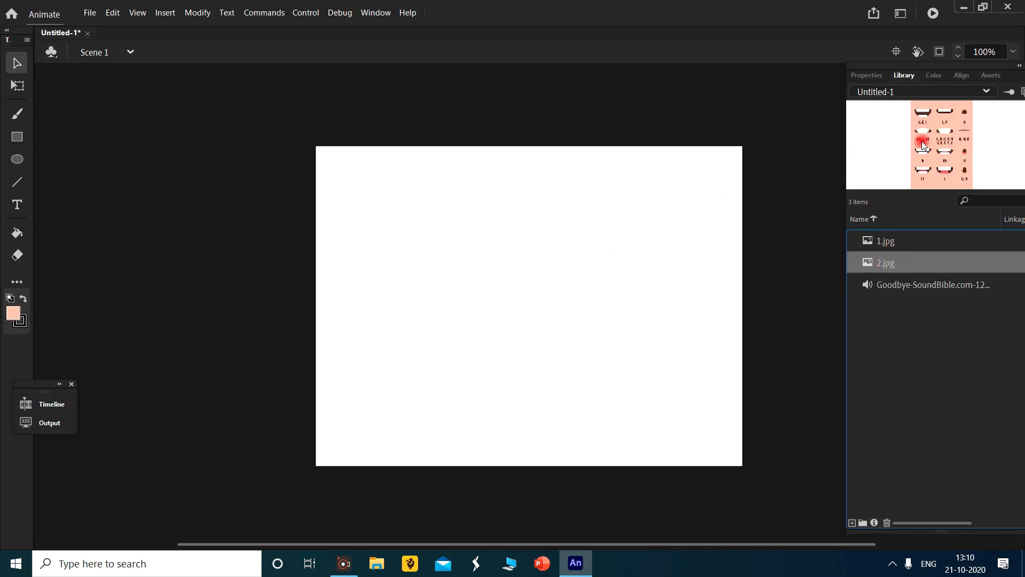
left_click_drag(935, 143, 577, 272)
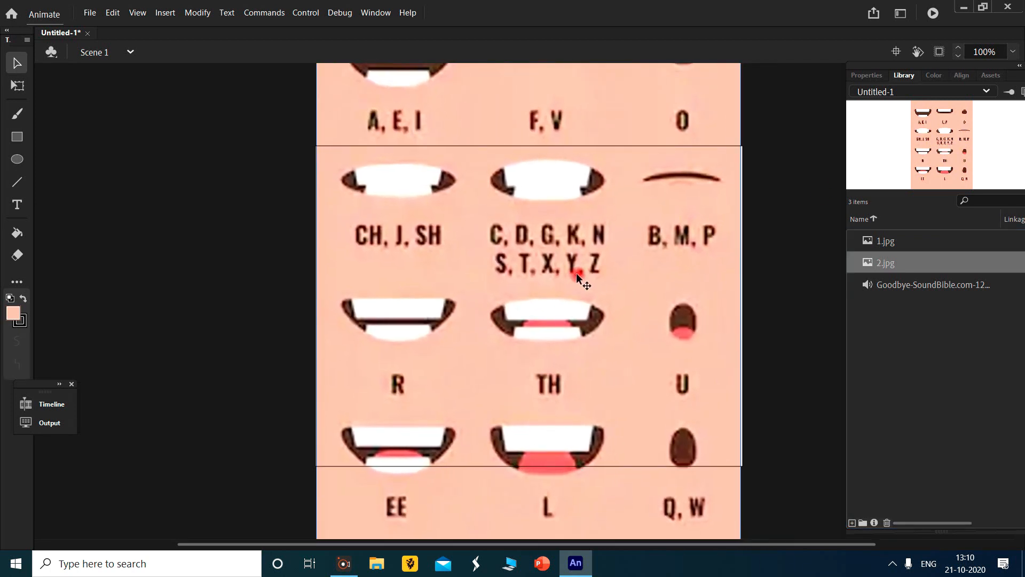
- Reduce the mouth chart's height to 485 and move it to about X 0, Y 3 on the stage
left_click(872, 73)
left_click_drag(884, 279, 742, 281)
left_click(17, 85)
left_click_drag(523, 222, 521, 325)
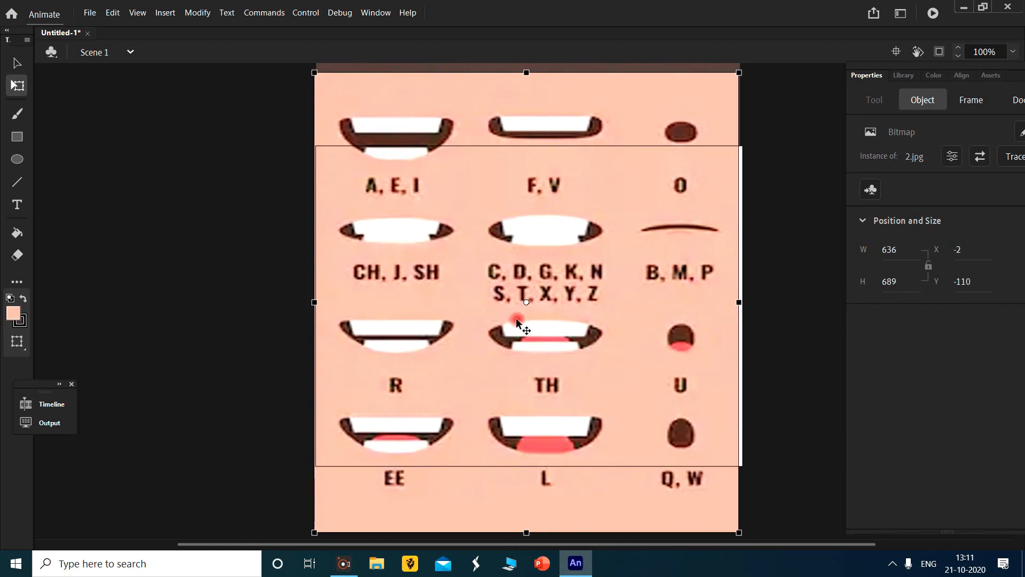
left_click_drag(890, 281, 781, 282)
left_click_drag(579, 203, 582, 264)
left_click_drag(900, 282, 876, 288)
left_click_drag(579, 222, 579, 233)
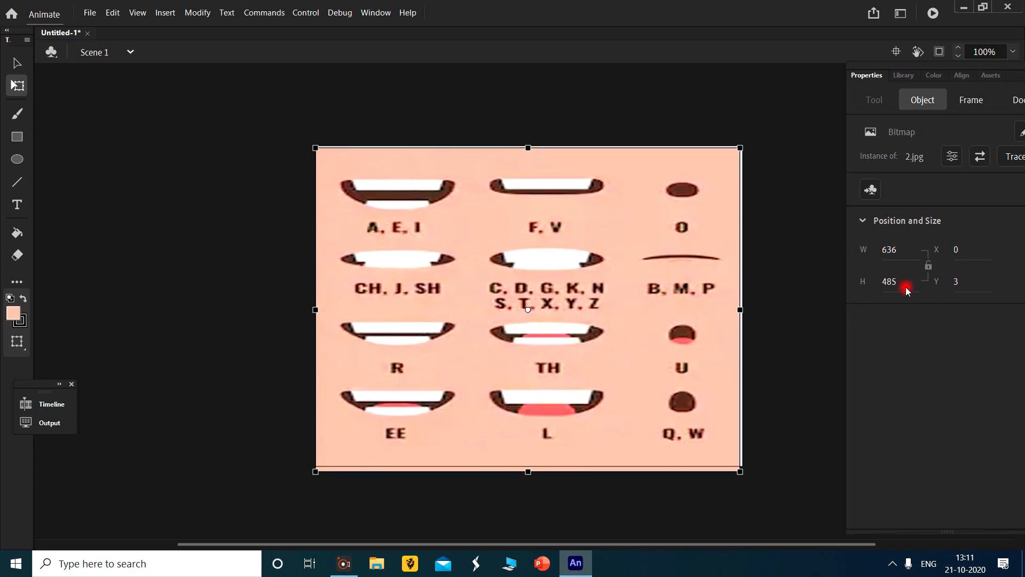
- Fine-tune the mouth chart to about 643 by 481 at X -1, Y 2 so it covers the stage
left_click_drag(889, 281, 883, 289)
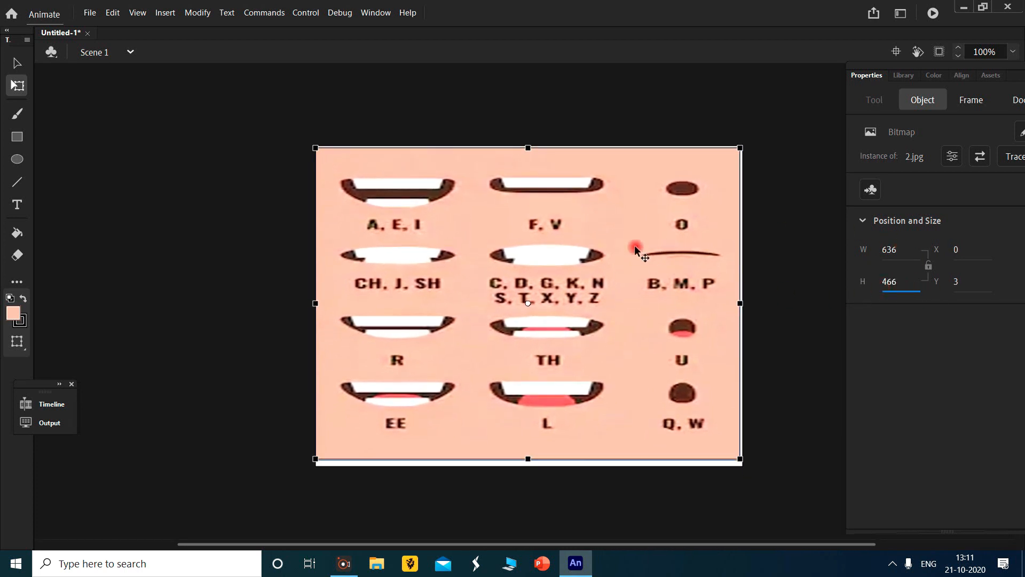
left_click_drag(636, 256, 636, 263)
left_click_drag(889, 281, 900, 281)
mouse_move(668, 255)
left_mouse_down()
mouse_move(675, 245)
mouse_move(665, 249)
left_mouse_up()
left_click_drag(887, 248, 890, 282)
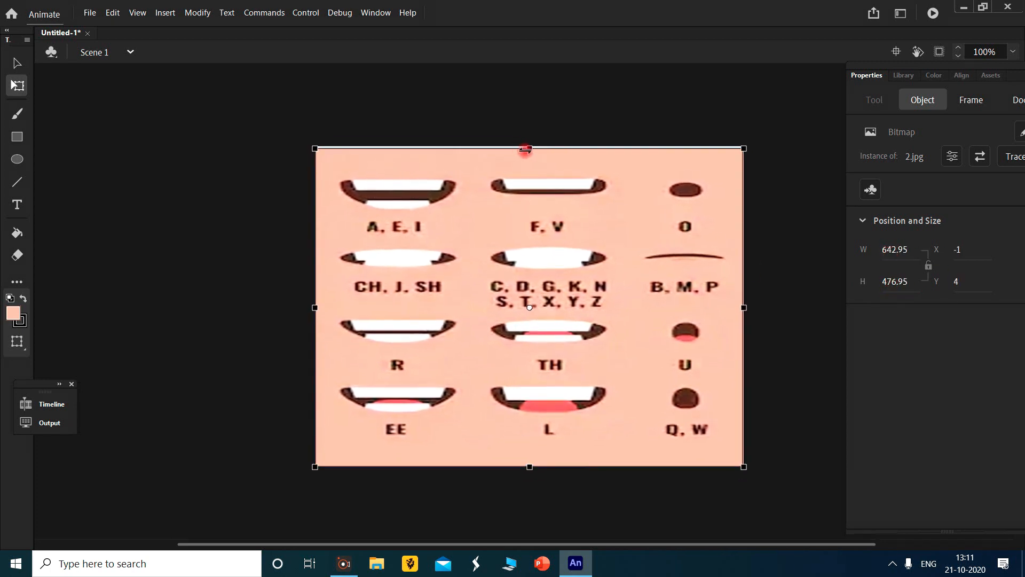
left_click_drag(532, 150, 533, 146)
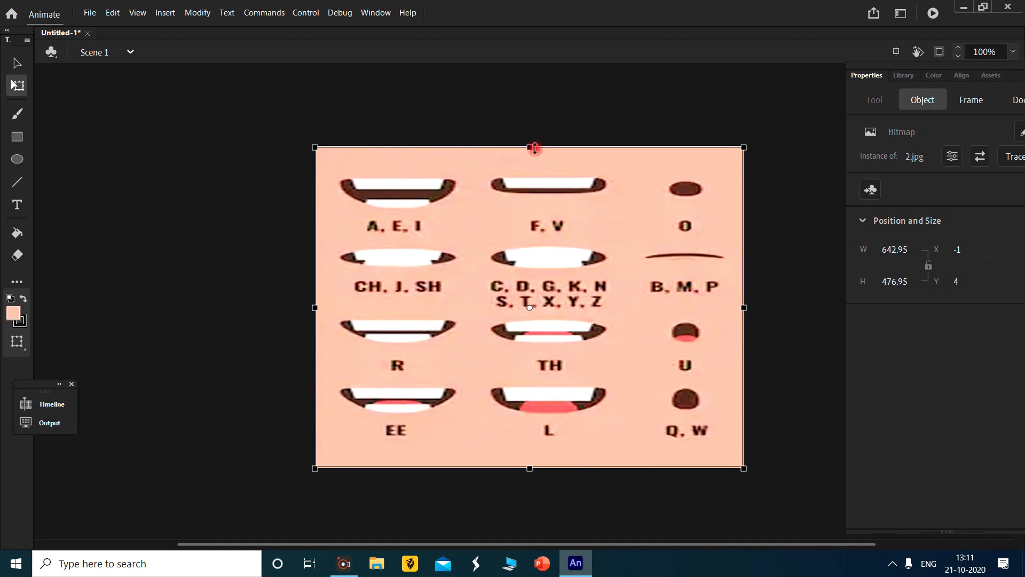
left_click(778, 231)
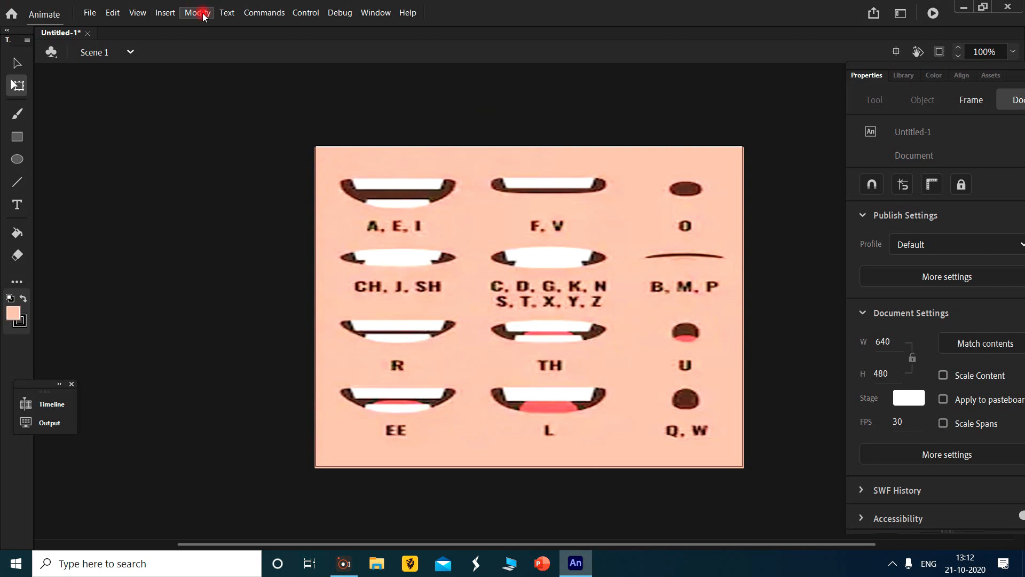
- Trace the mouth chart bitmap with color threshold 10, minimum area 4, and Normal corner threshold and curve fit
left_click(588, 261)
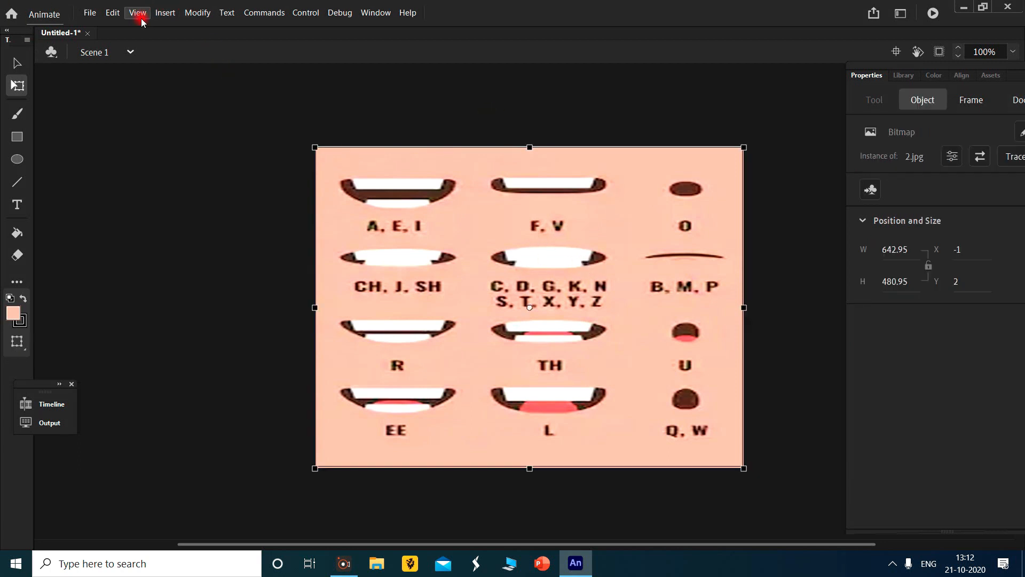
left_click(213, 16)
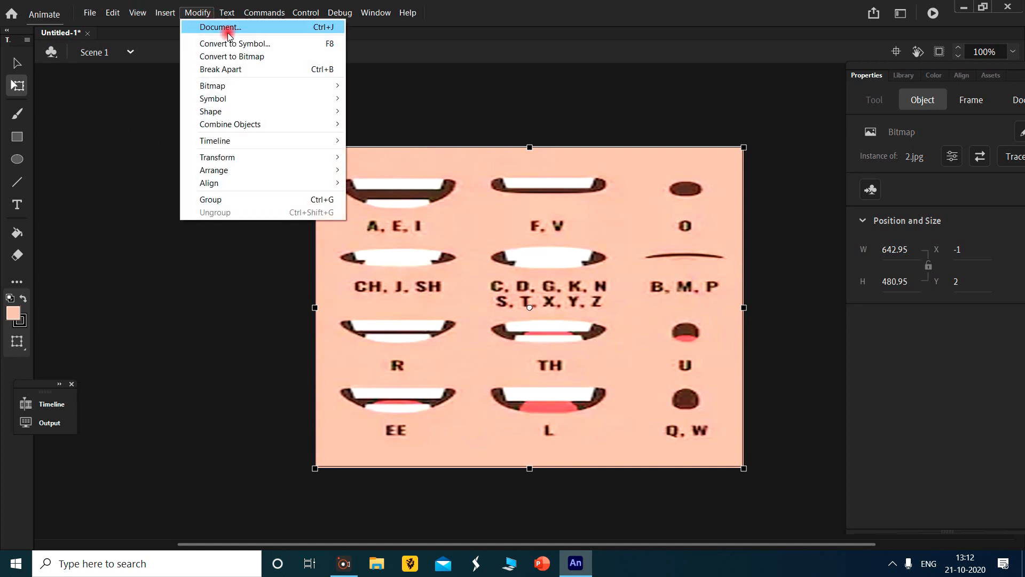
mouse_move(283, 85)
left_click(387, 99)
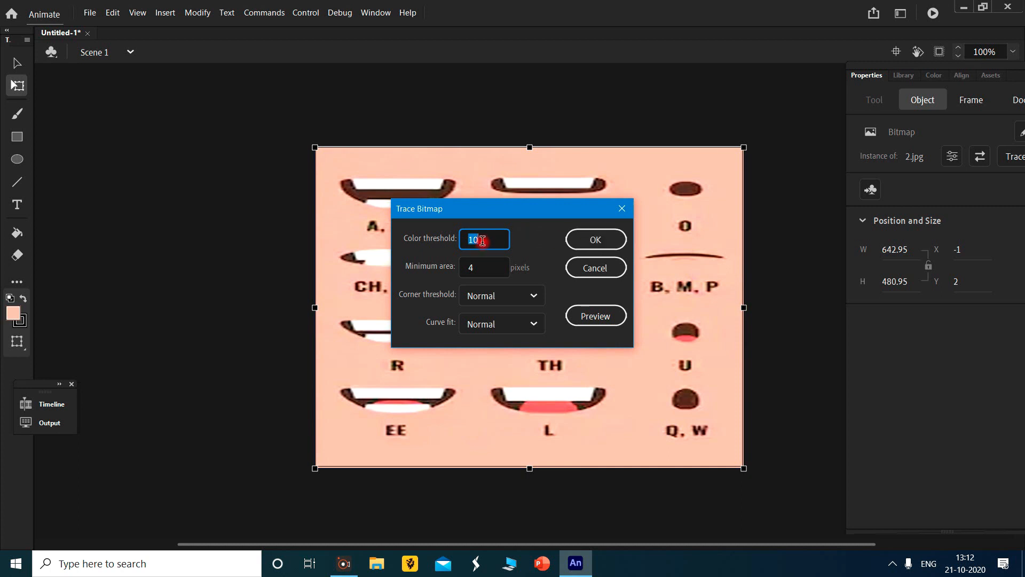
left_click(615, 248)
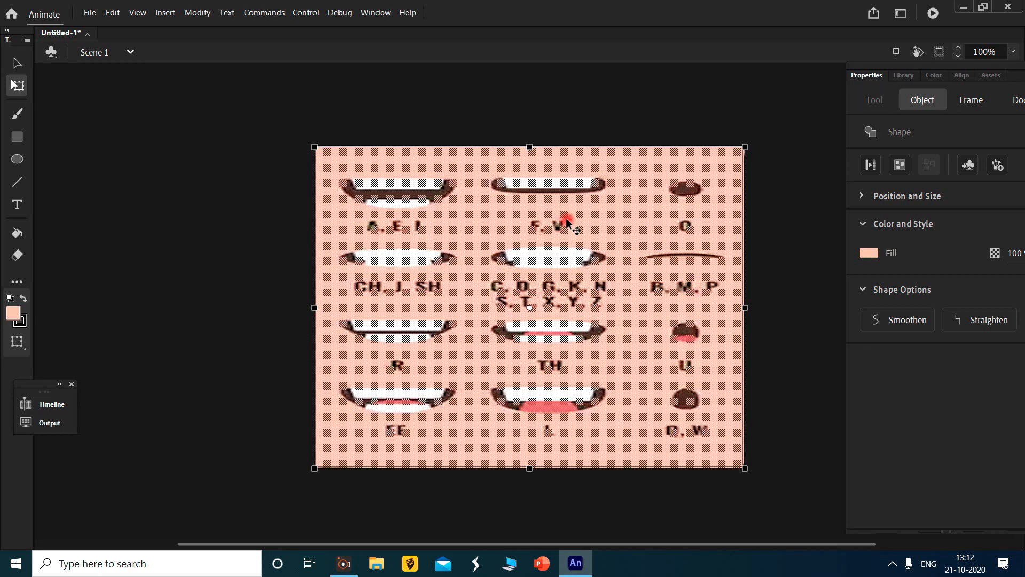
- Pull the skin-coloured background fill away from the traced mouth shapes and delete it
mouse_move(568, 222)
left_mouse_down()
mouse_move(513, 388)
mouse_move(525, 447)
mouse_move(540, 326)
left_mouse_up()
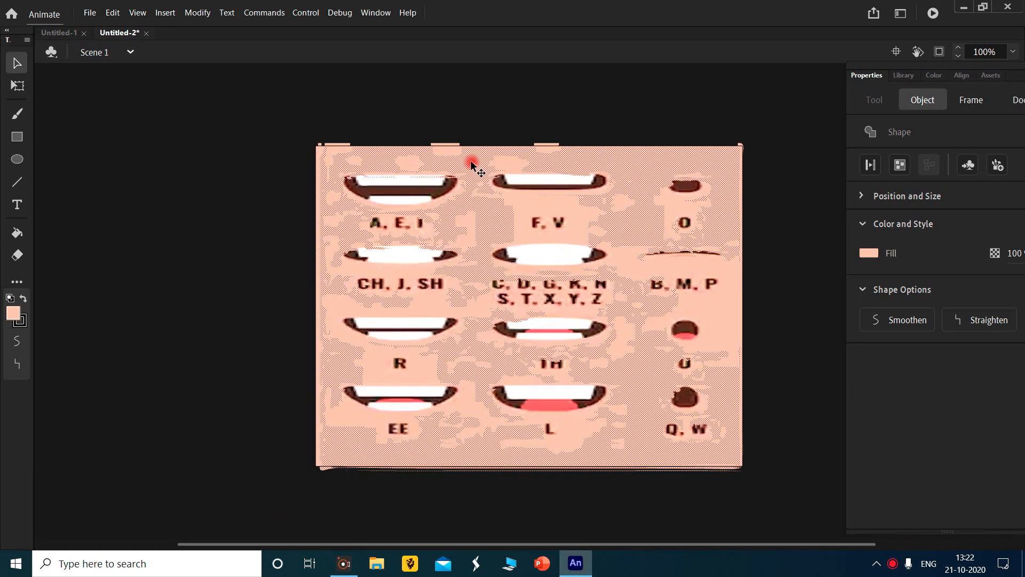
left_click_drag(471, 163, 790, 207)
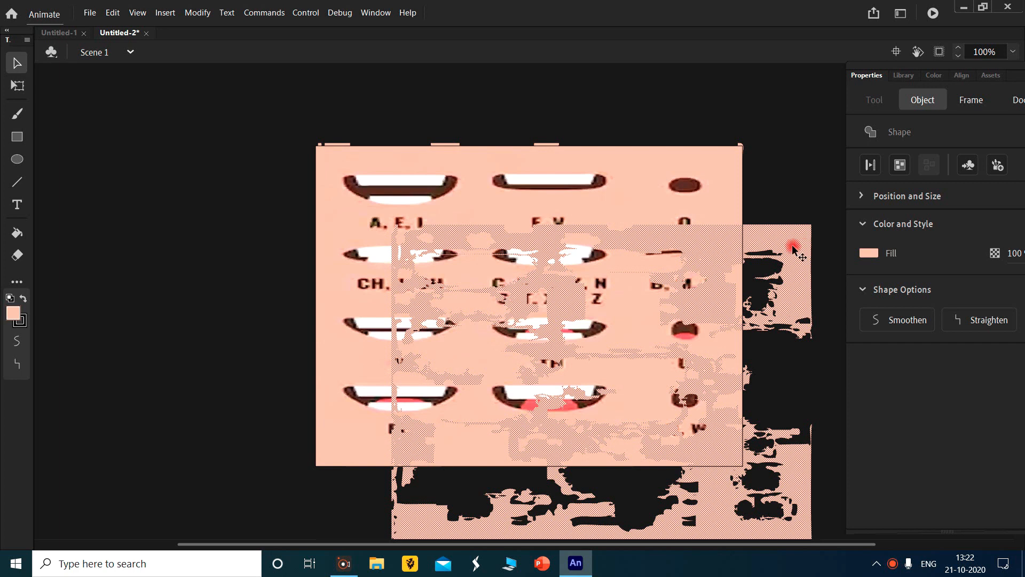
key("Delete")
key("Delete")
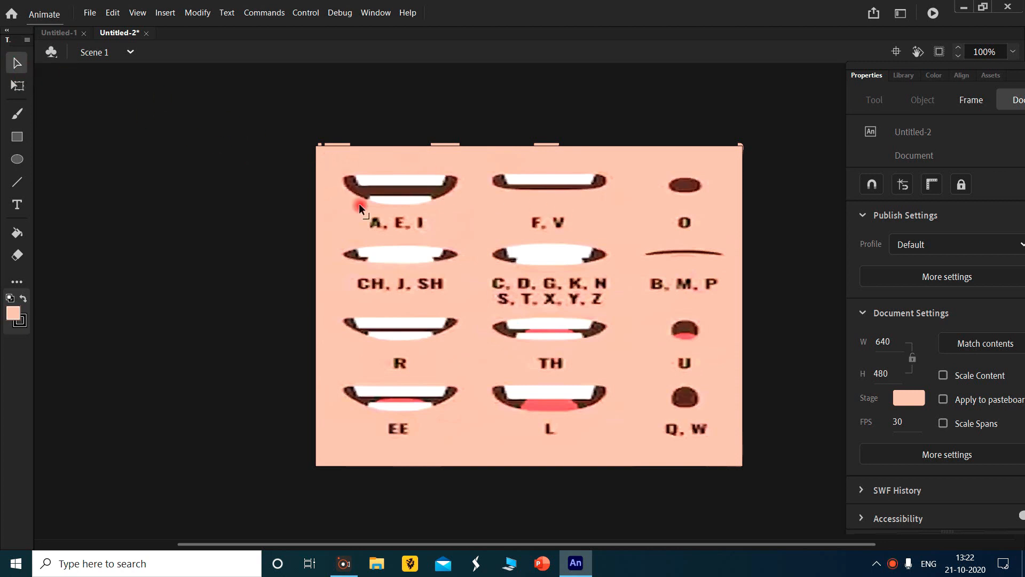
mouse_move(338, 168)
left_mouse_down()
mouse_move(441, 206)
mouse_move(337, 168)
left_mouse_up()
key("q")
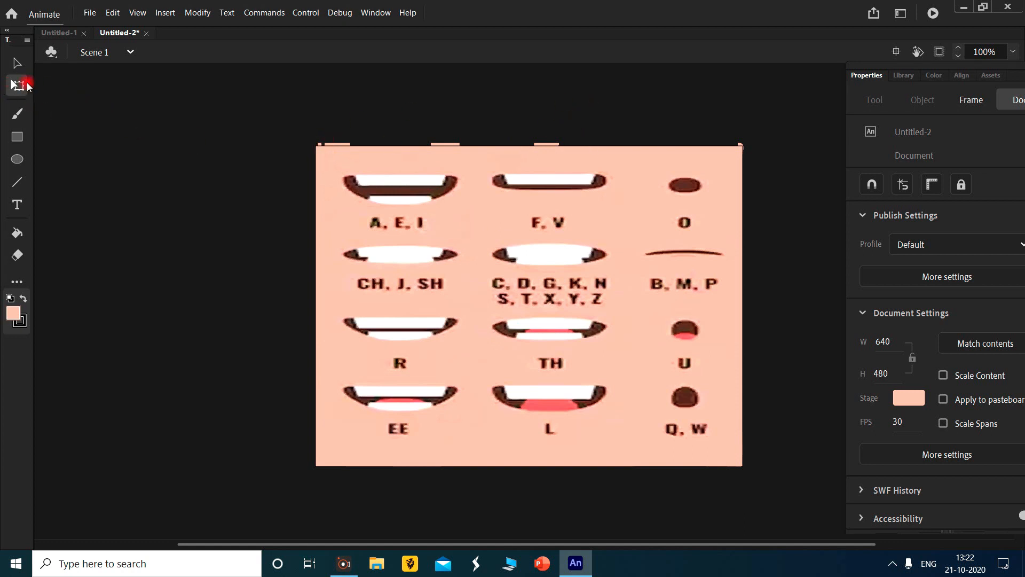
left_click(26, 65)
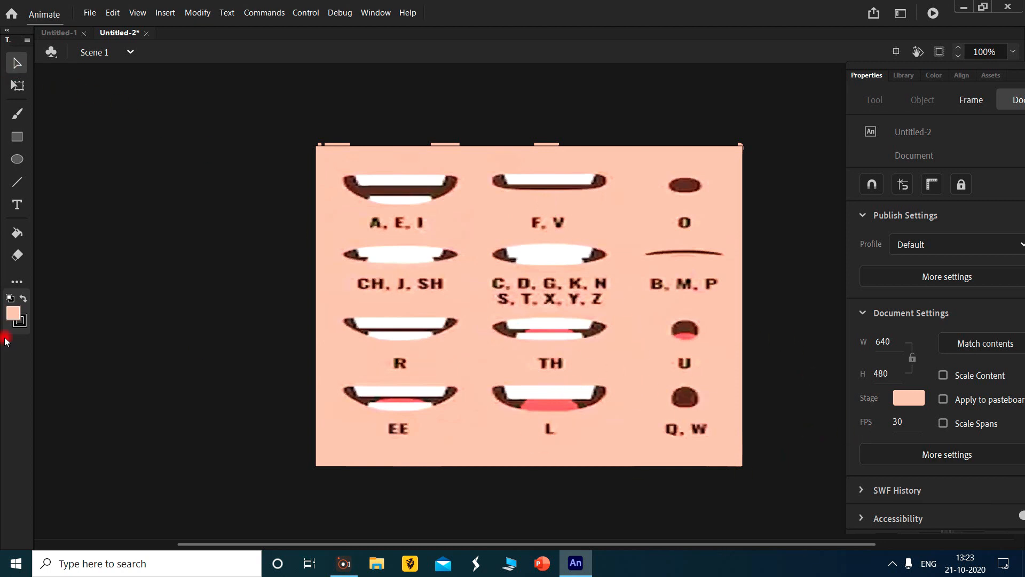
- Display the Timeline, check Layer_4, and select the traced mouth chart artwork on Layer_1
left_click(376, 12)
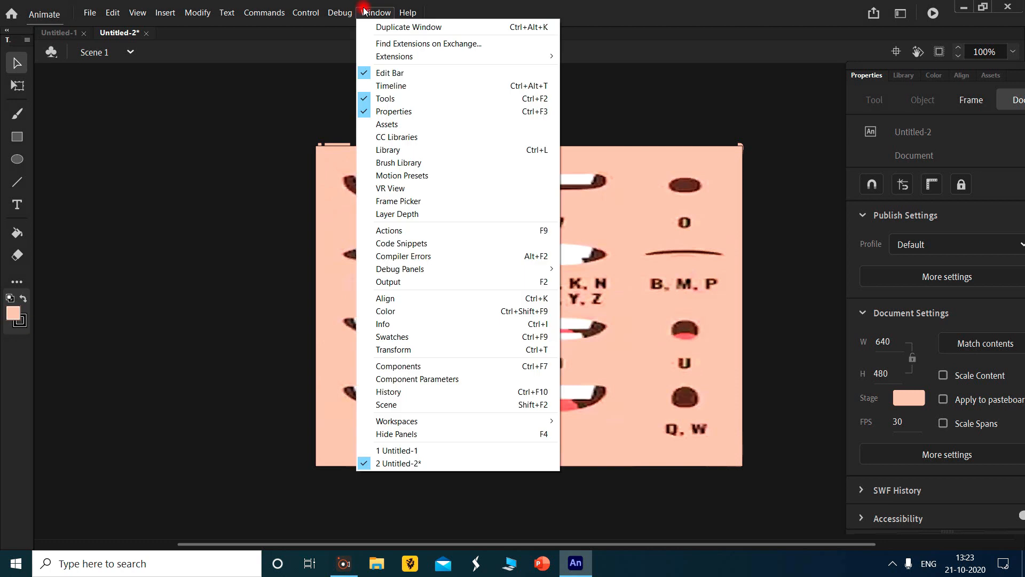
left_click(411, 94)
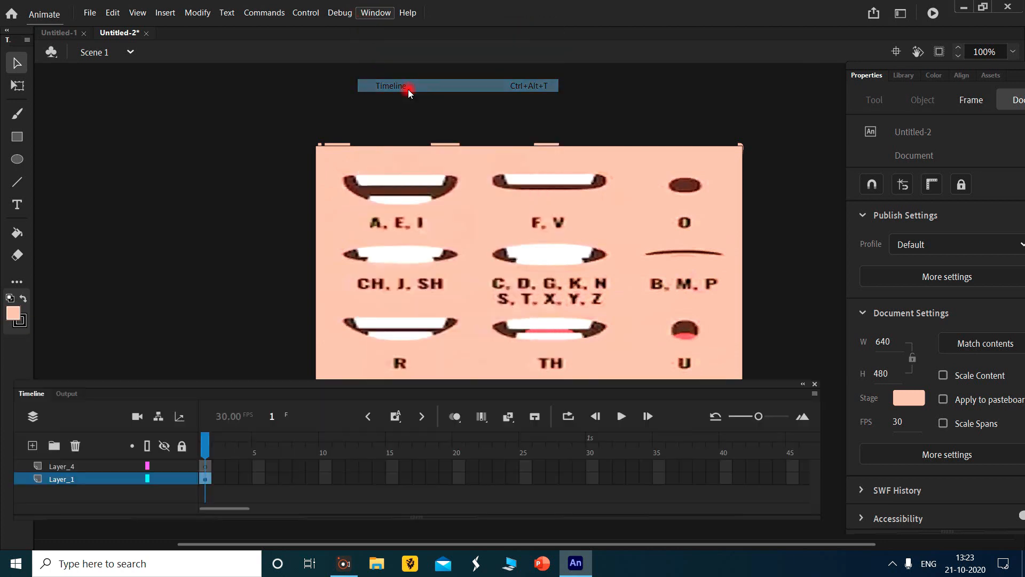
left_click(58, 467)
left_click(64, 479)
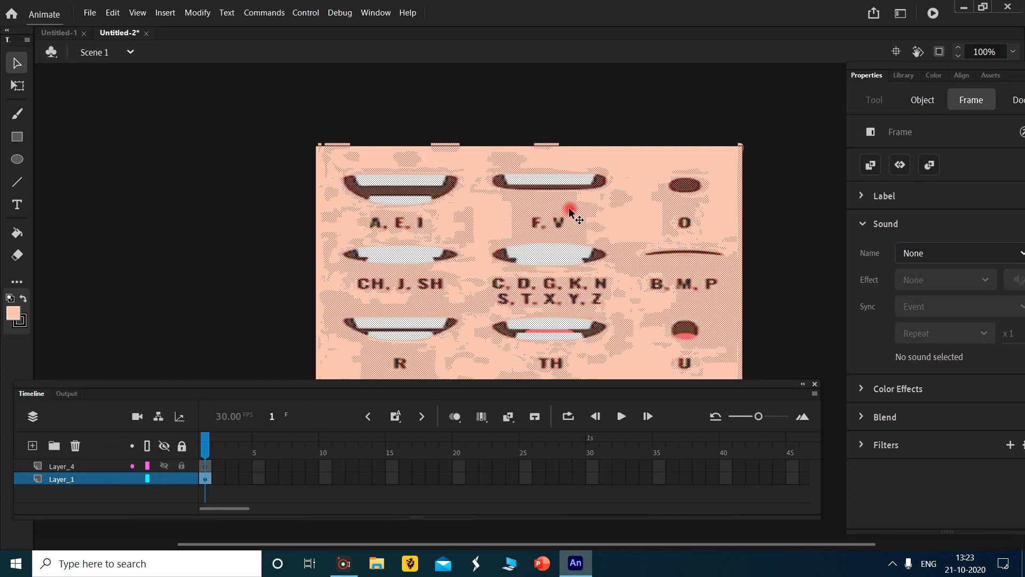
left_click(617, 213)
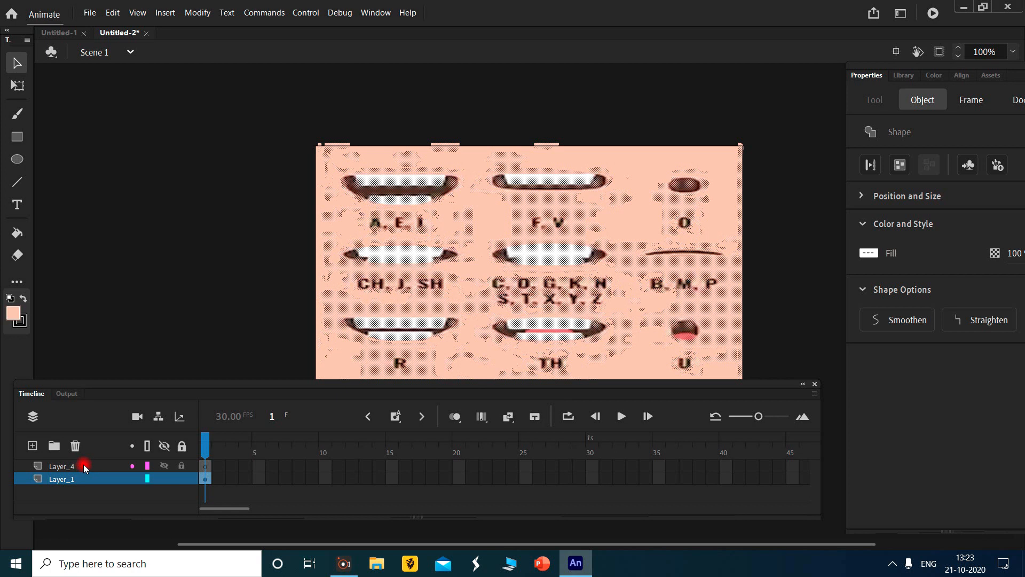
left_click(170, 467)
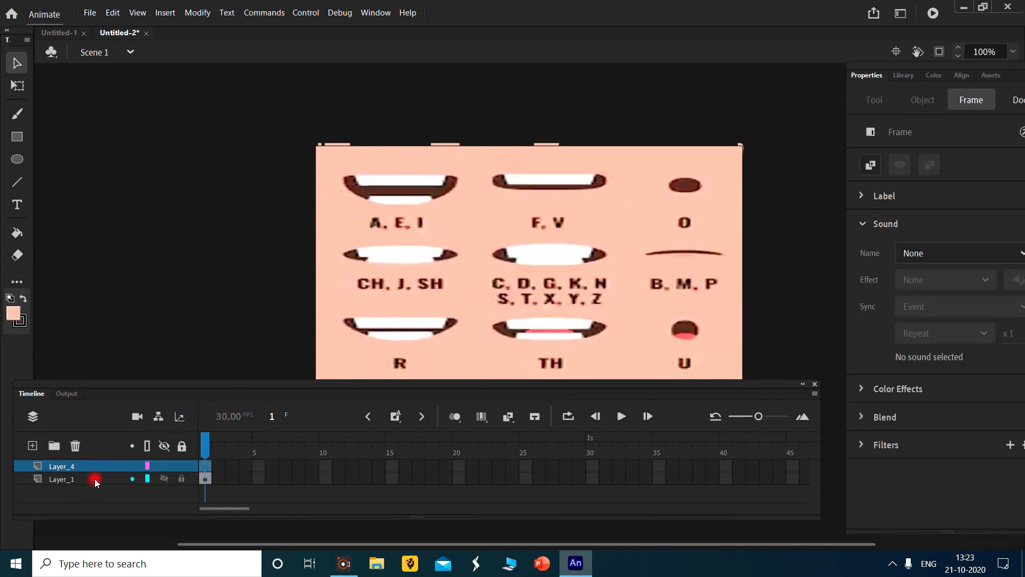
left_click(94, 481)
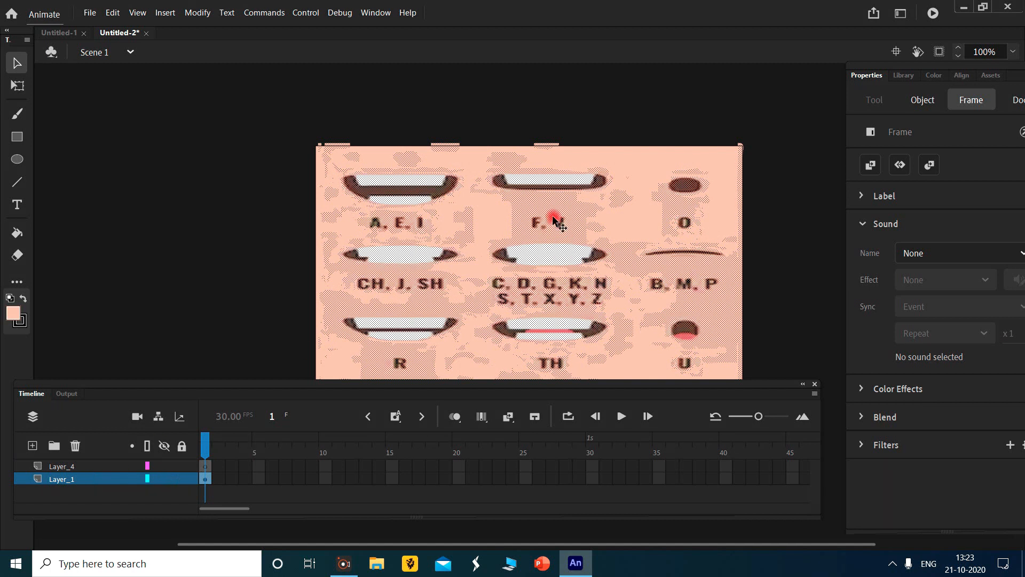
key("Delete")
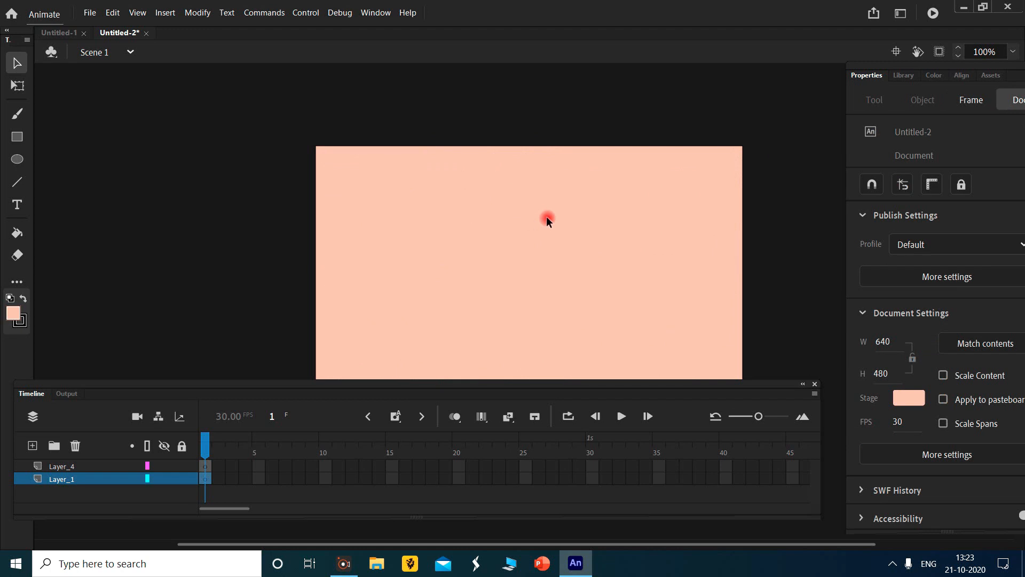
key("ctrl+z")
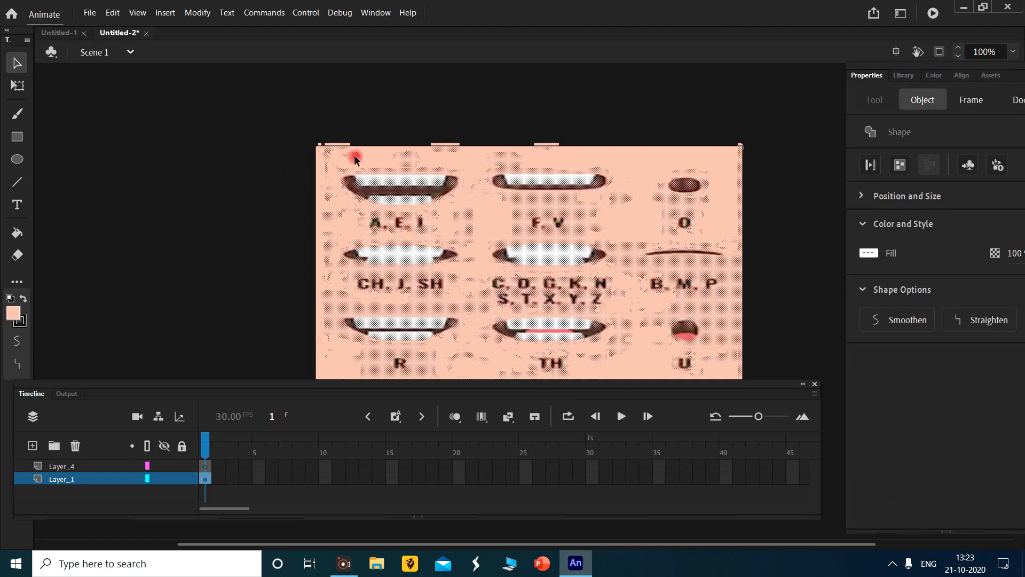
left_click(376, 120)
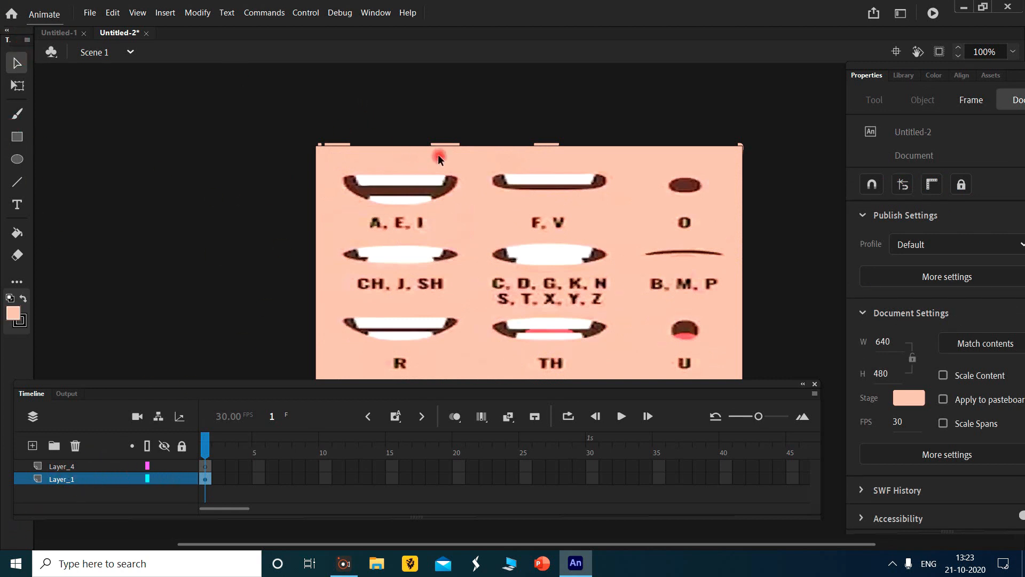
- Convert the A, E, I mouth shape to a graphic symbol named "A E I" and display the Library
mouse_move(460, 178)
left_mouse_down()
mouse_move(437, 208)
mouse_move(346, 206)
left_mouse_up()
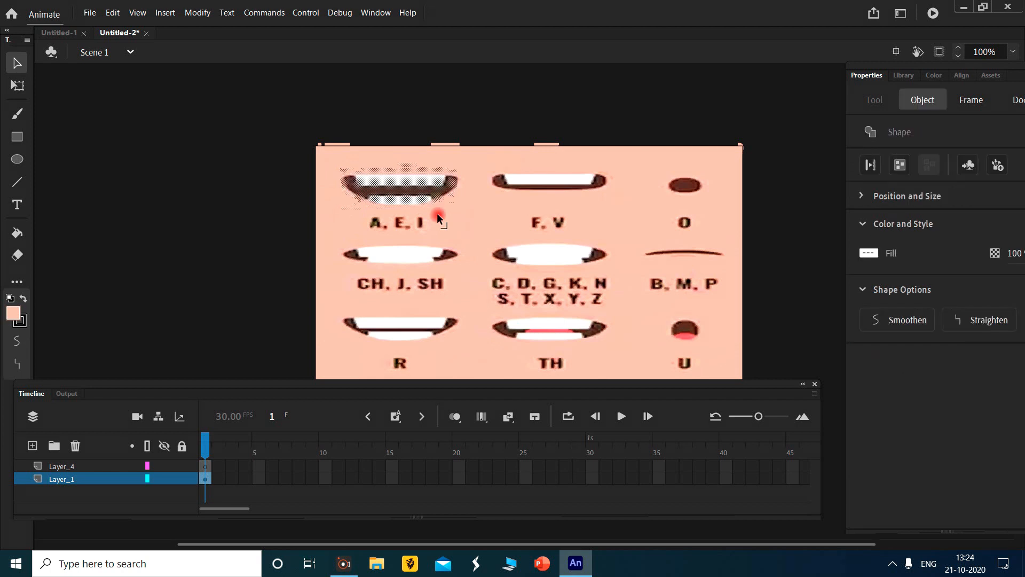
key("F8")
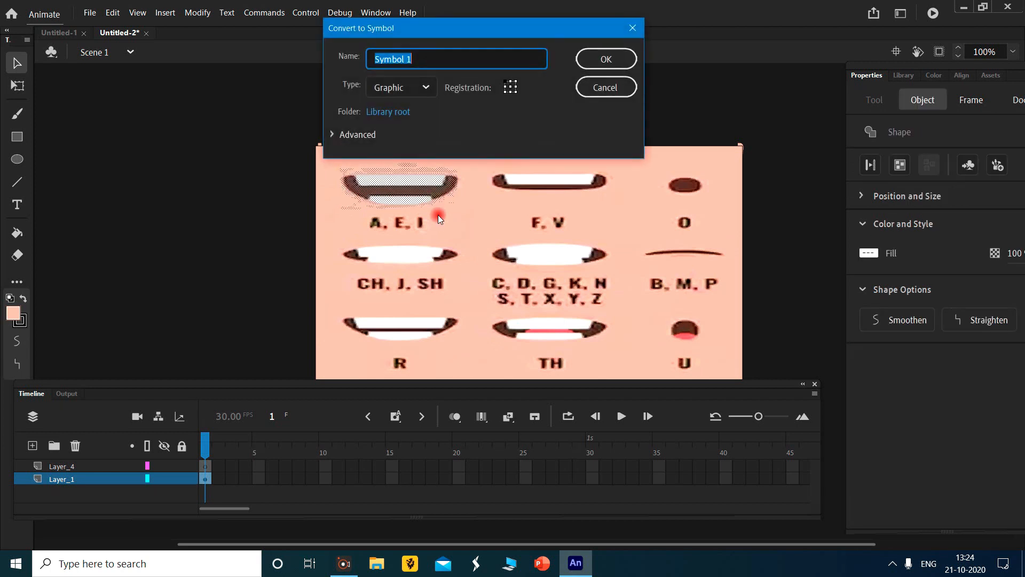
key("BackSpace")
type("A E I")
left_click(601, 55)
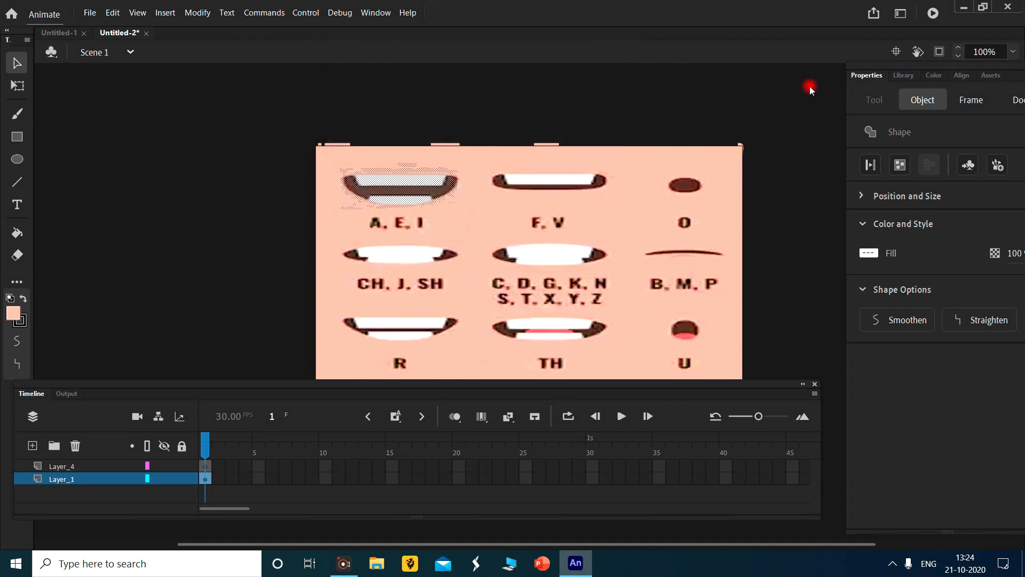
left_click(906, 76)
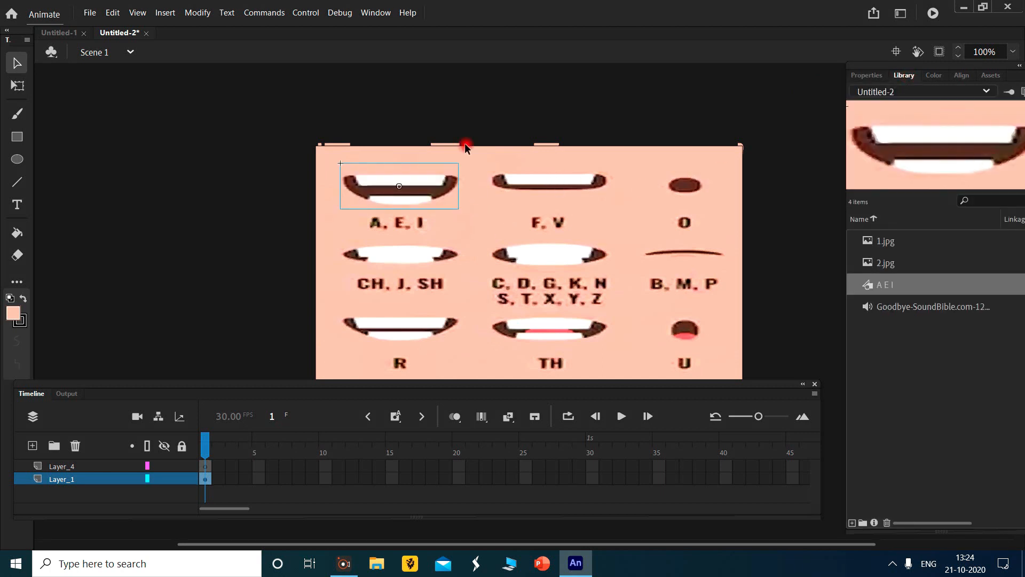
- Convert the F, V mouth shape to a graphic symbol named "FV"
left_click(517, 95)
left_click_drag(585, 199, 495, 196)
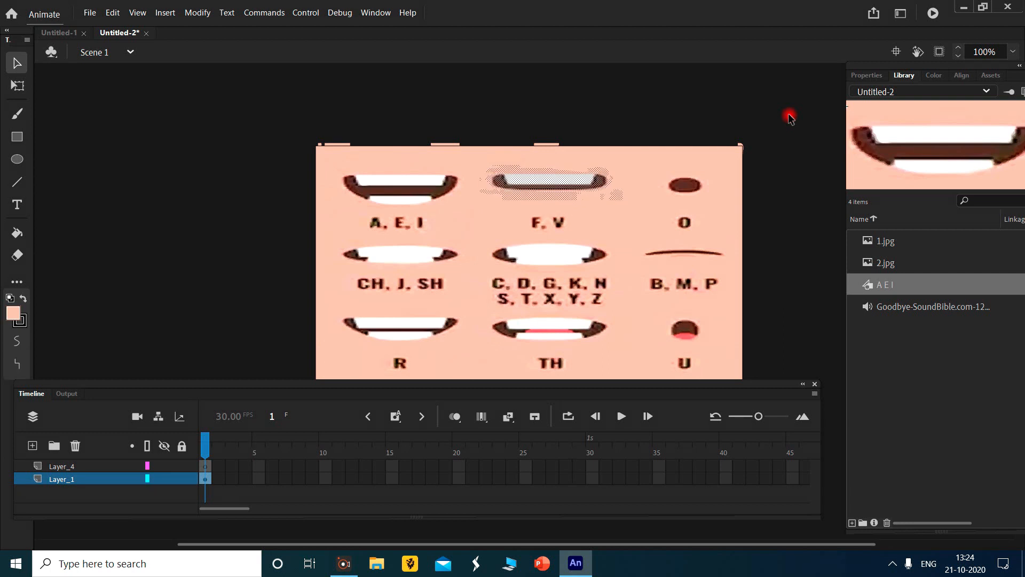
key("F8")
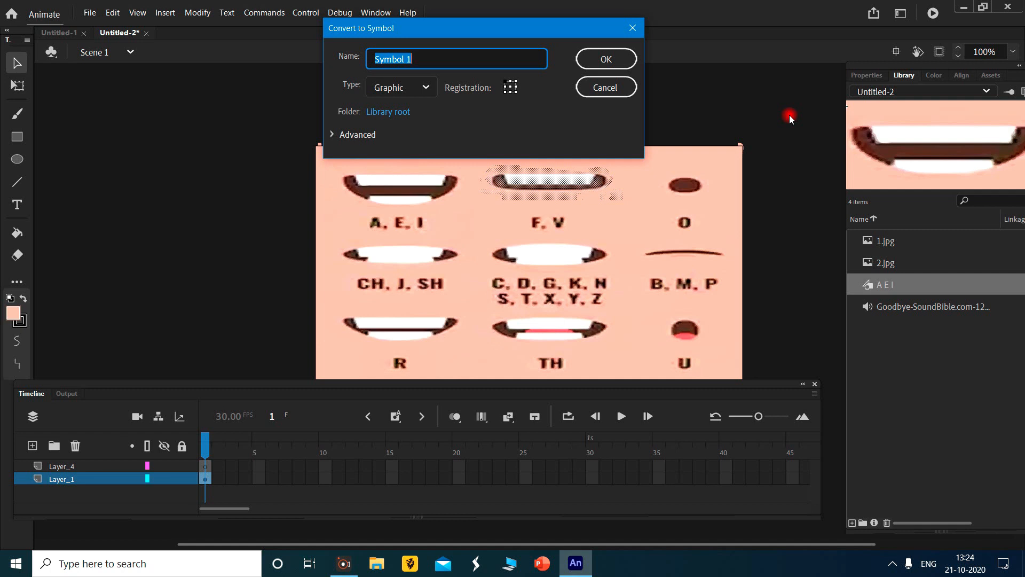
type("FV")
left_click(605, 60)
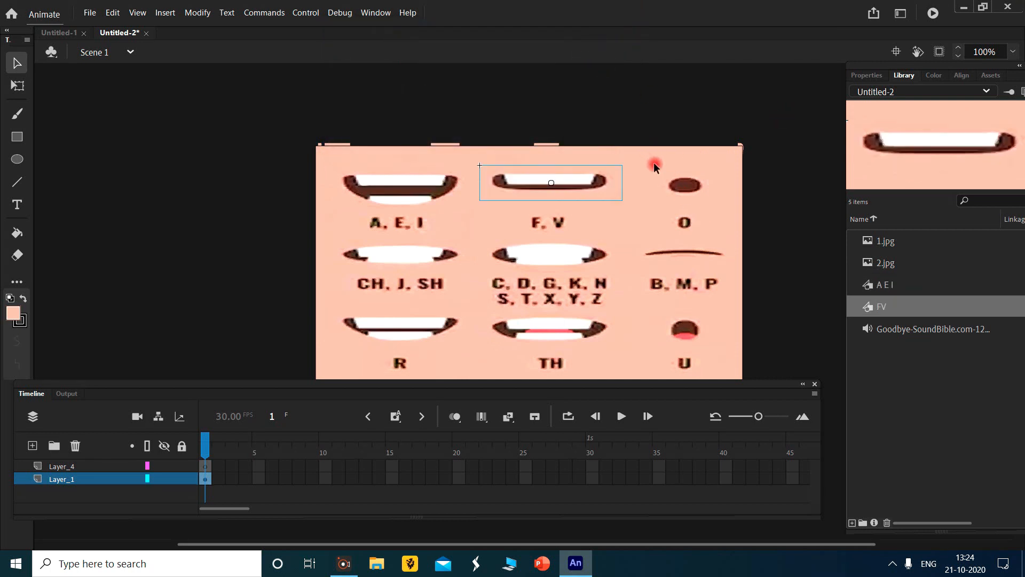
- Convert the round O mouth shape to a graphic symbol named "O"
left_click_drag(649, 166, 702, 189)
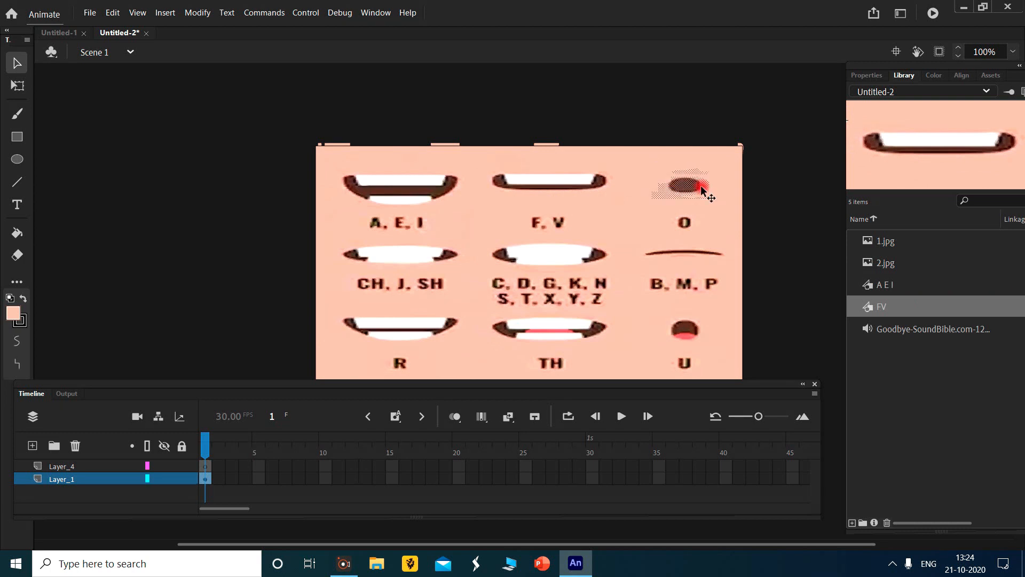
key("F8")
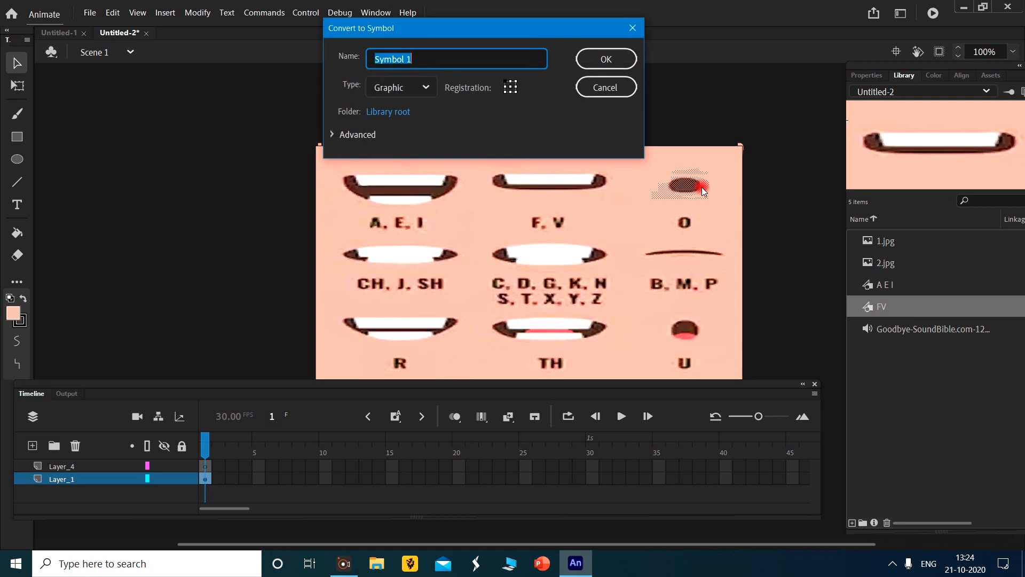
type("O")
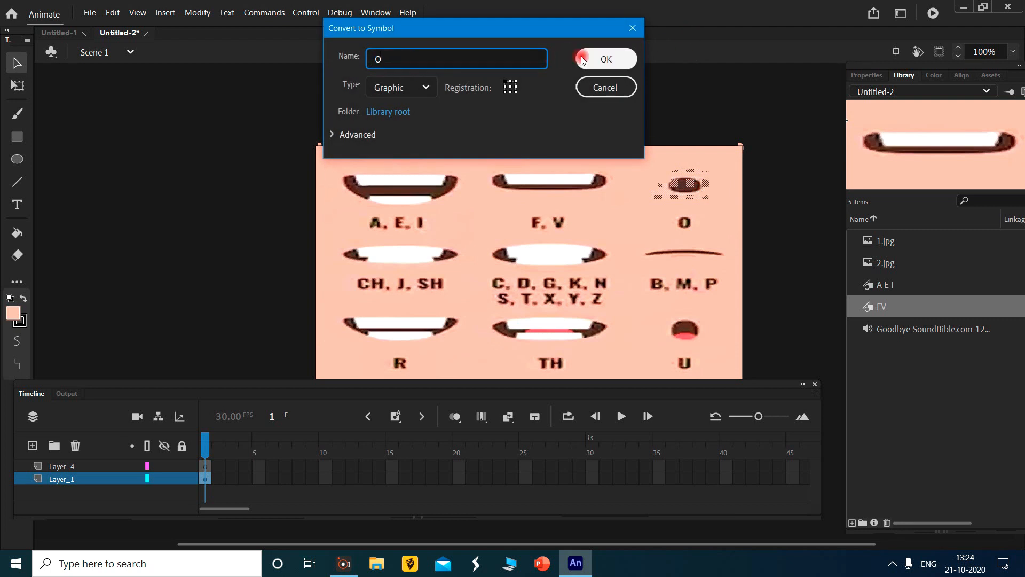
left_click(603, 59)
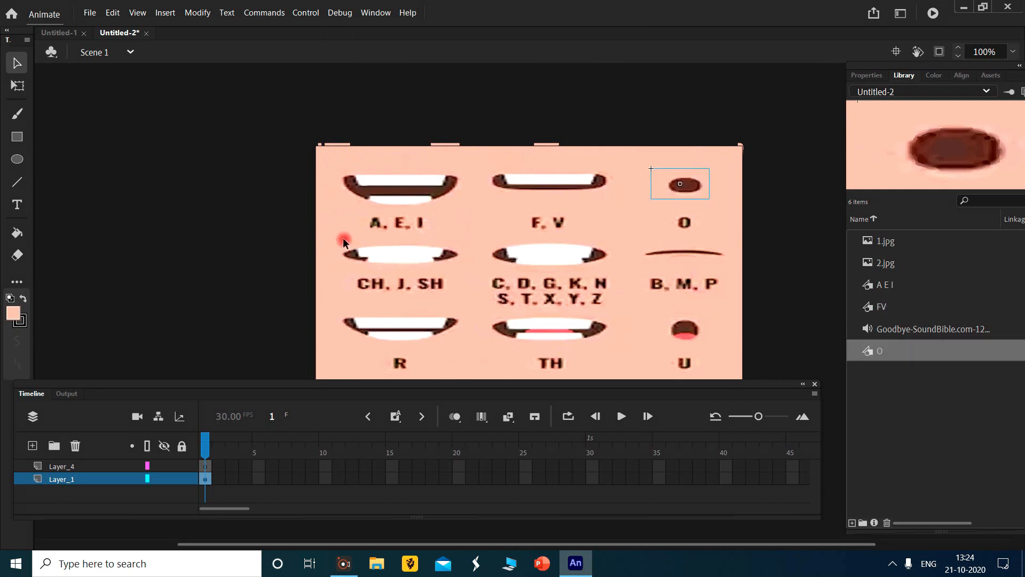
- Select the CH, J, SH mouth shape and convert it to a graphic symbol named "CH J SH"
left_click(465, 238)
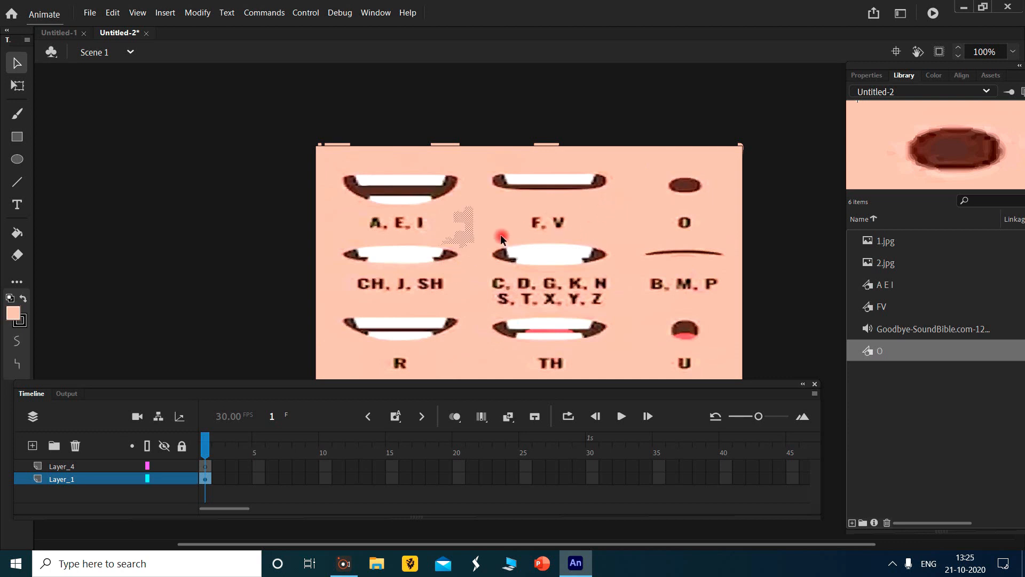
key("Delete")
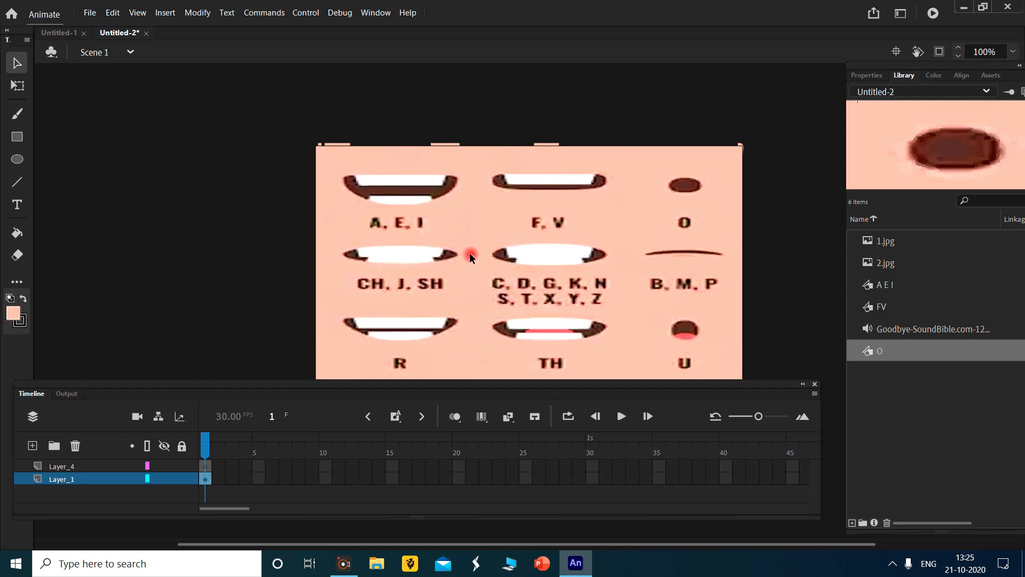
left_click_drag(408, 267, 418, 232)
left_click_drag(467, 263, 335, 267)
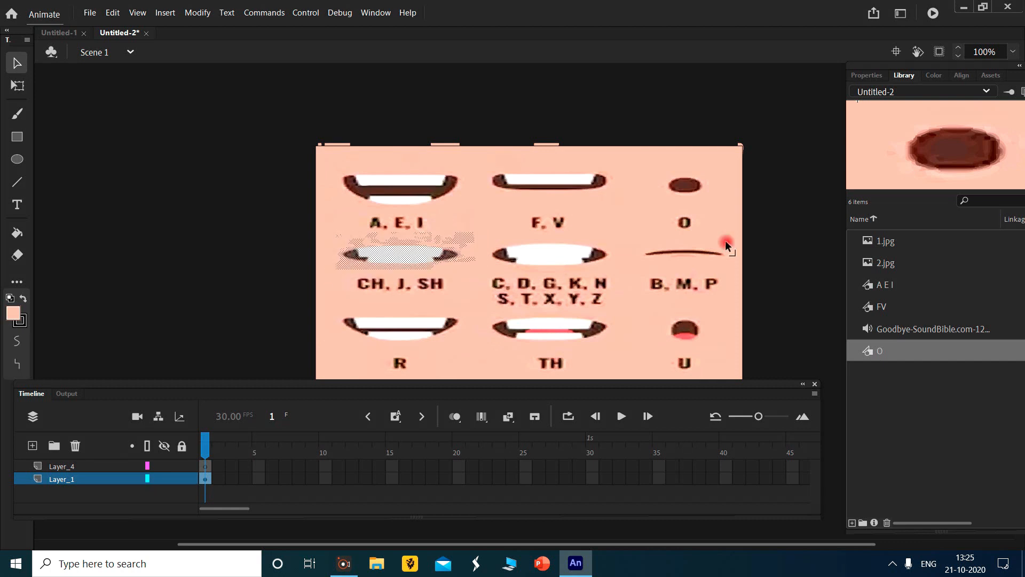
key("F8")
type("CH")
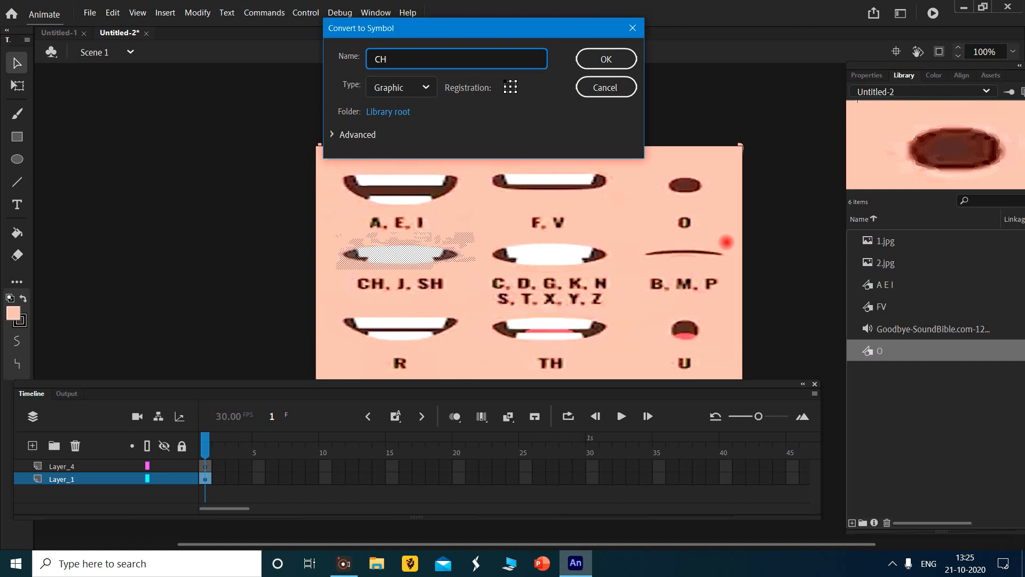
type(" J SH")
left_click(613, 59)
- Convert the mouth shape above the C, D, G, K, N, S, T, X, Y, Z label to a graphic symbol named "CDGKHSTXYZ"
left_click(596, 240)
left_click(605, 239)
left_click(614, 123)
left_click_drag(620, 233, 490, 269)
key("F8")
type("CDGKHSTXYZ")
left_click(623, 66)
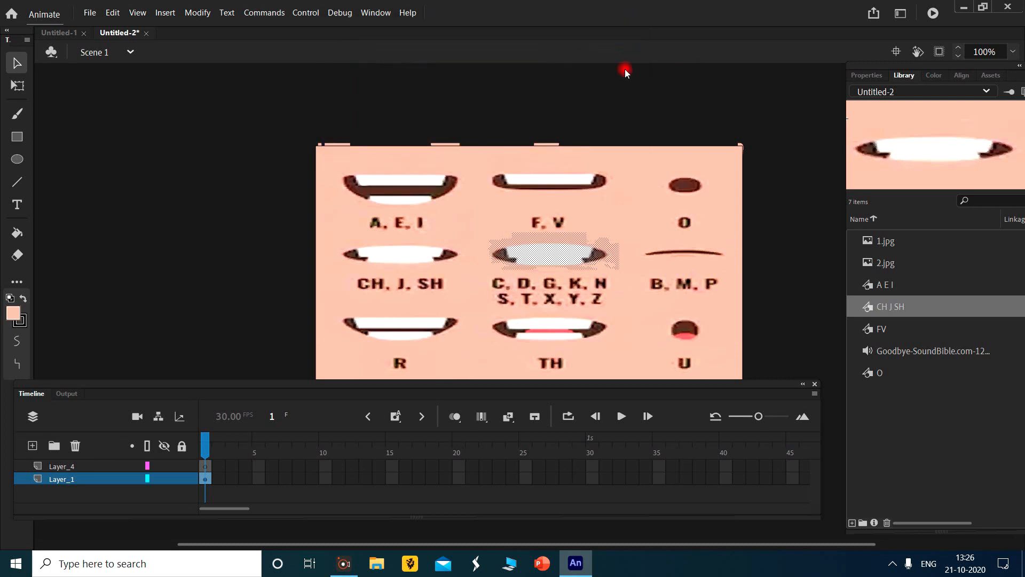
- Convert the closed B, M, P mouth shape to a graphic symbol named "BMP"
left_click_drag(642, 237, 740, 267)
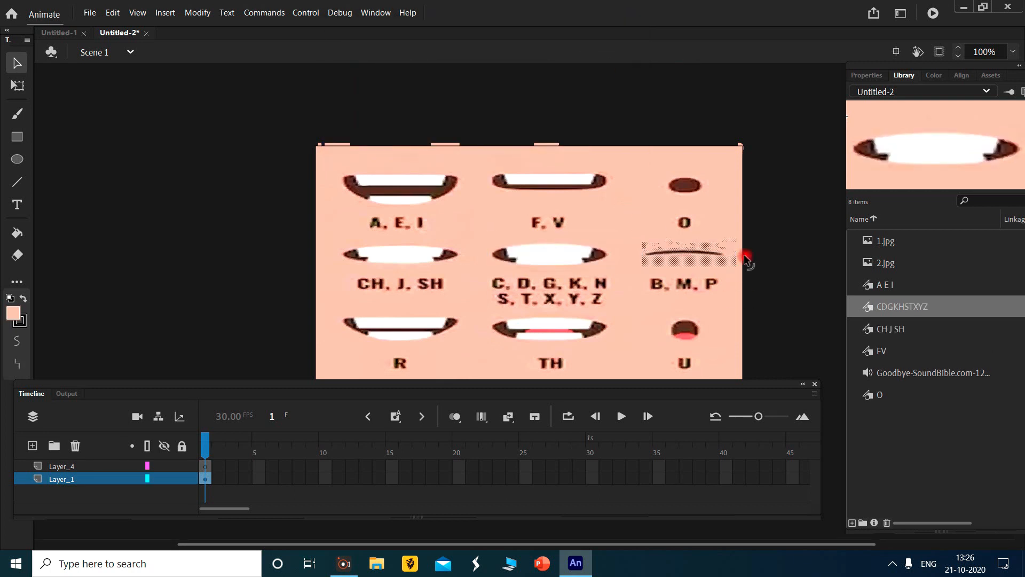
key("F8")
type("BMP")
key("Return")
- Convert the R mouth shape in the chart's third row to a graphic symbol named "R"
scroll(610, 270, "down", 3)
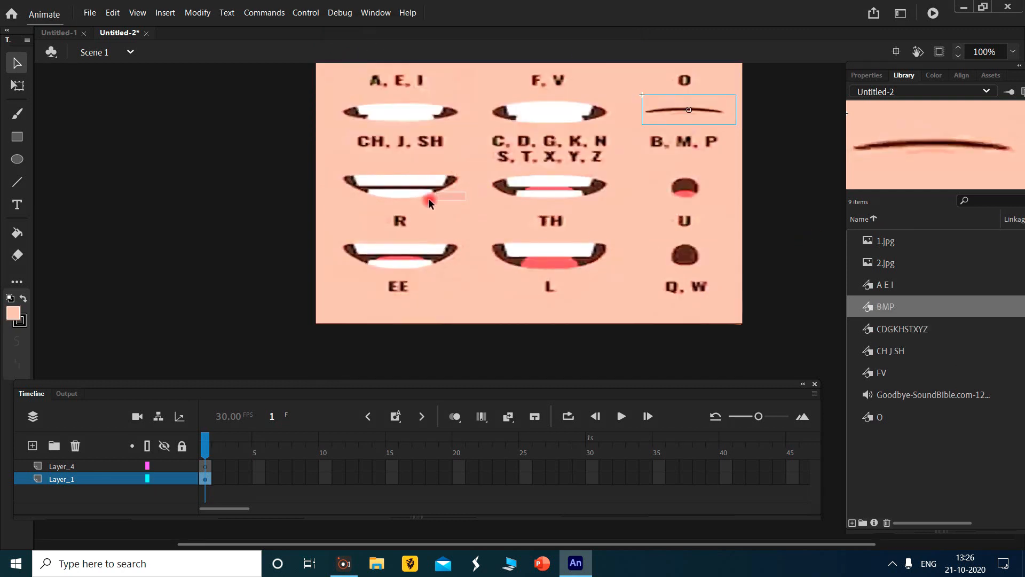
left_click_drag(463, 199, 337, 166)
key("F8")
type("R")
key("Return")
- Select the complete TH mouth shape and convert it to a graphic symbol named "TH"
left_click(617, 198)
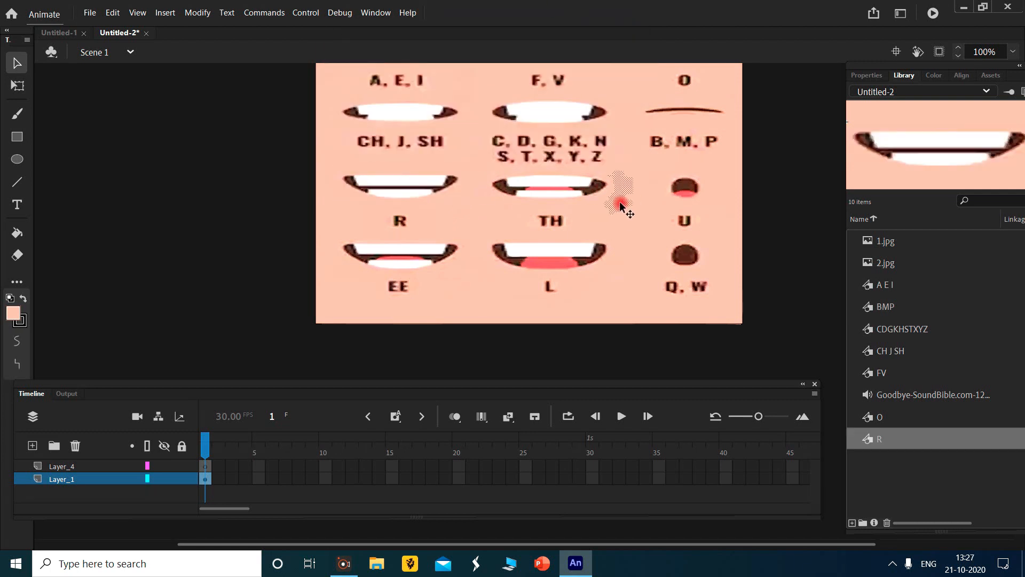
left_click_drag(481, 169, 616, 170)
left_click(611, 205)
left_click(479, 172)
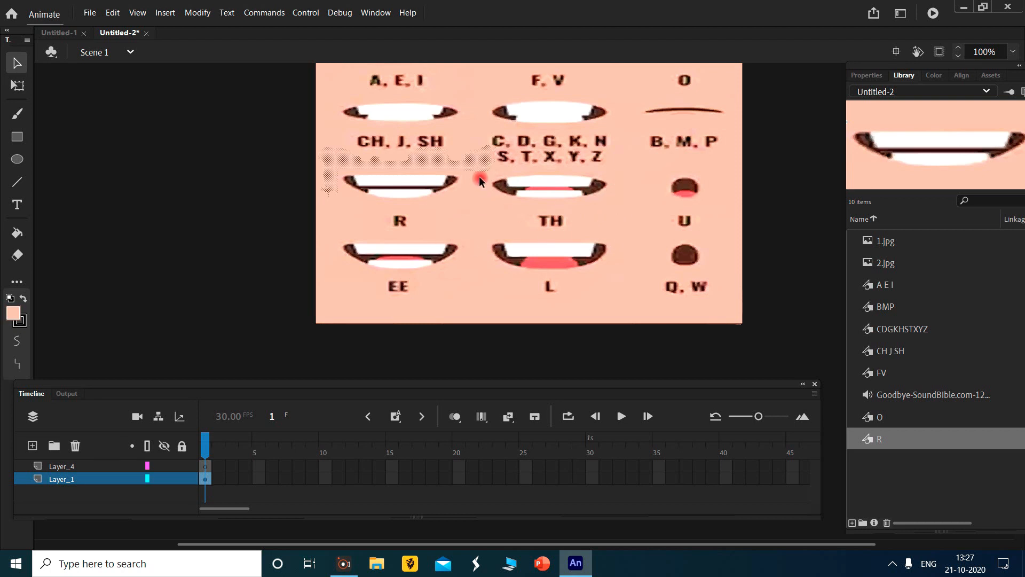
left_click_drag(506, 213, 615, 164)
left_click(483, 203)
left_click_drag(482, 202, 614, 166)
key("F8")
type("TH")
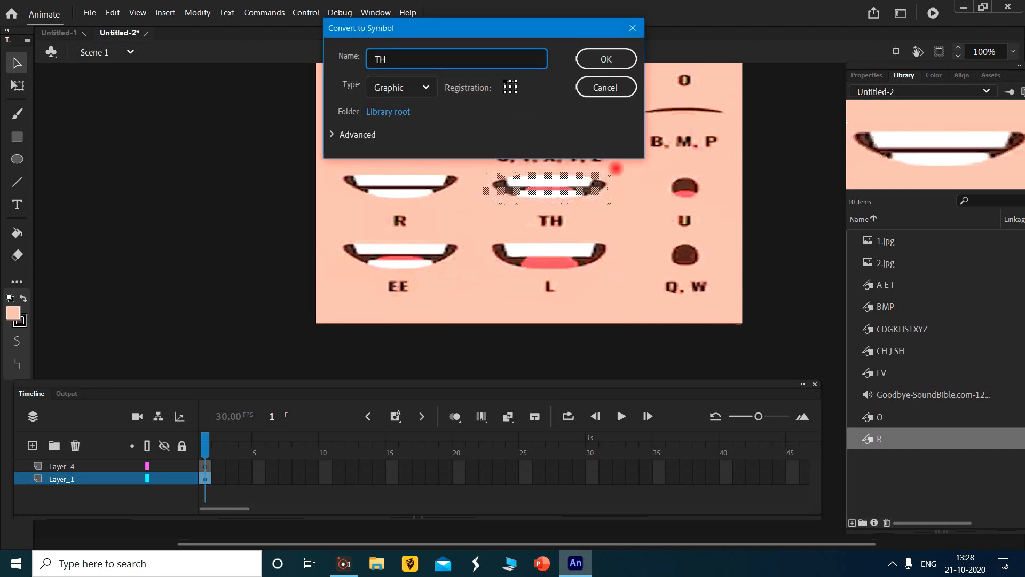
key("Return")
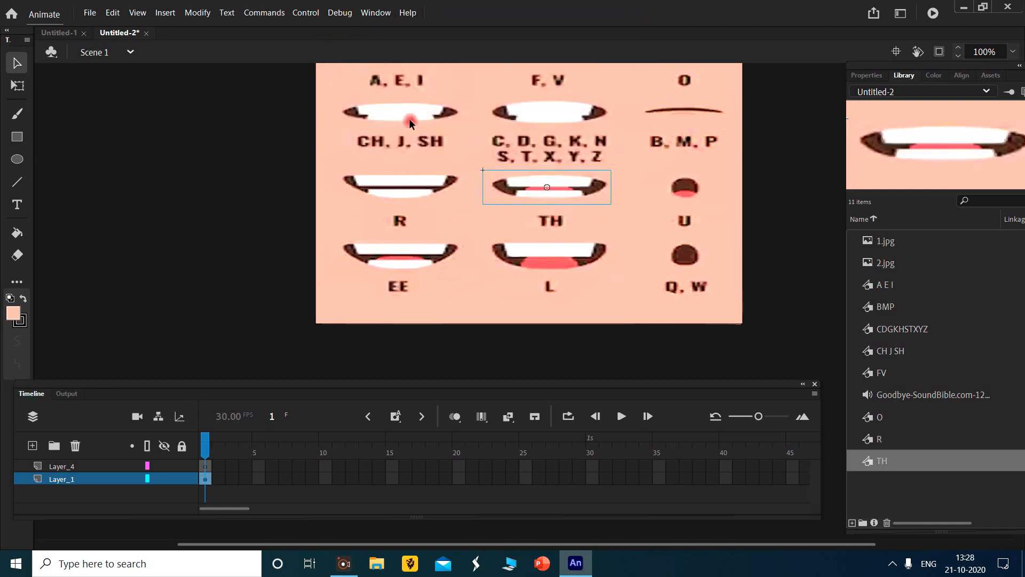
- Convert the small U mouth shape to a graphic symbol named "U"
left_click(657, 174)
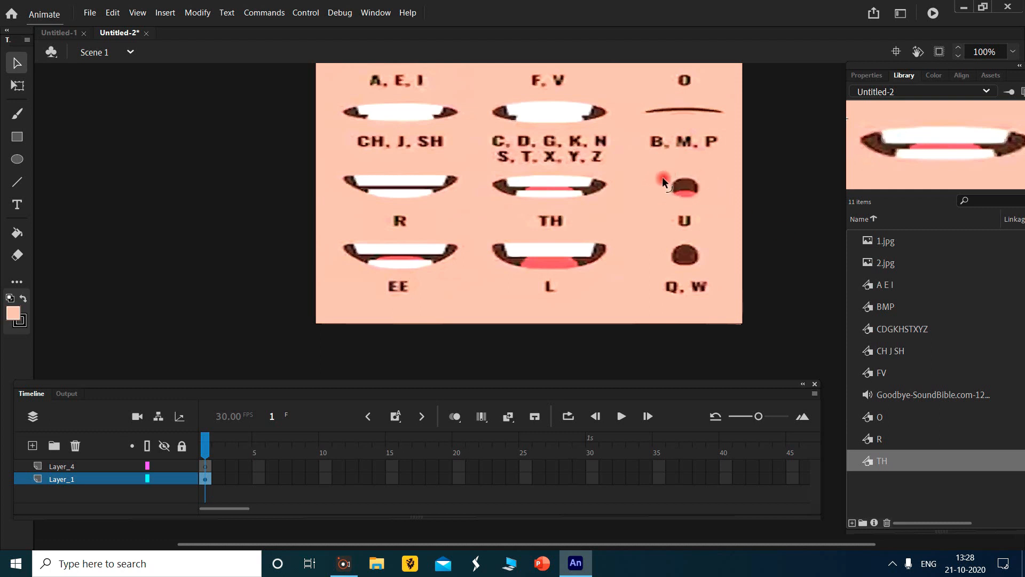
left_click_drag(664, 211, 704, 172)
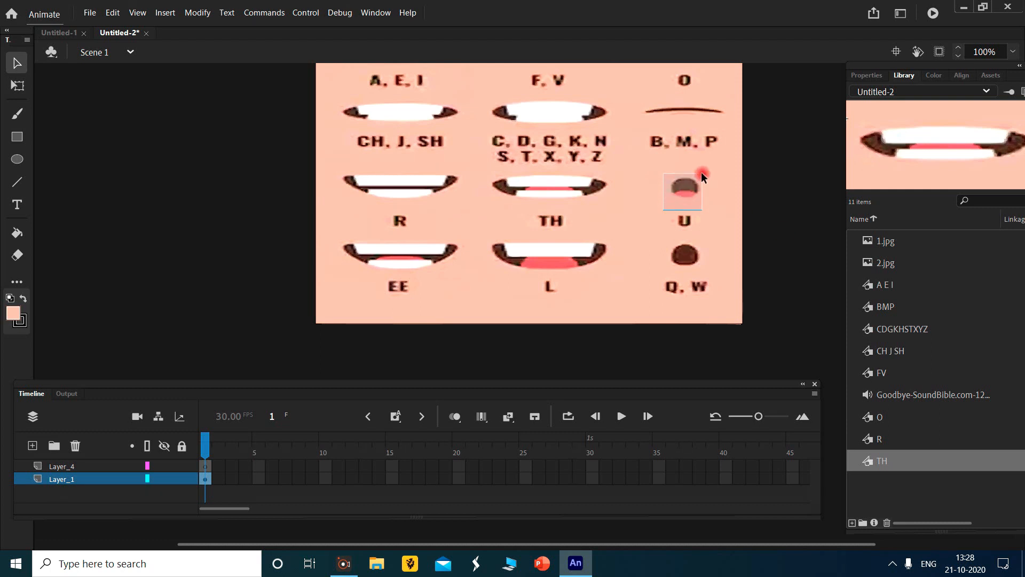
key("F8")
type("U")
key("Return")
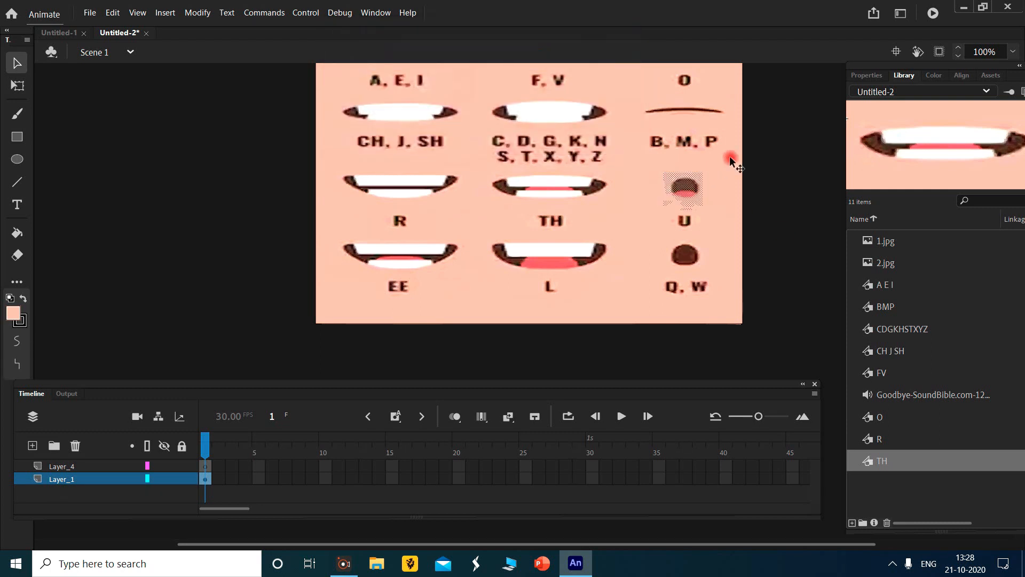
- Convert the EE mouth shape in the chart's last row to a graphic symbol named "EE"
left_click(332, 233)
left_click_drag(332, 234, 467, 267)
key("F8")
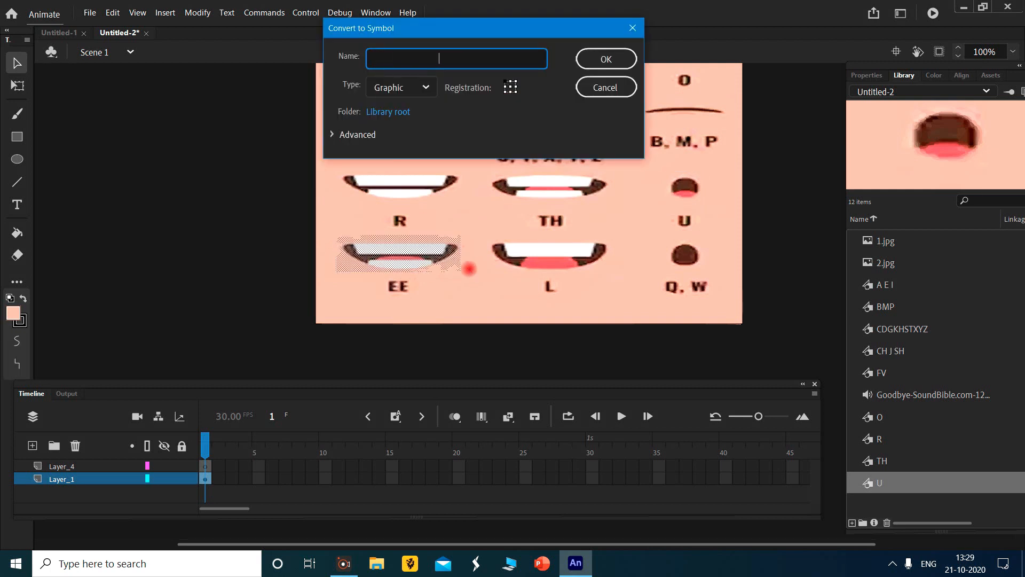
type("EE")
key("Return")
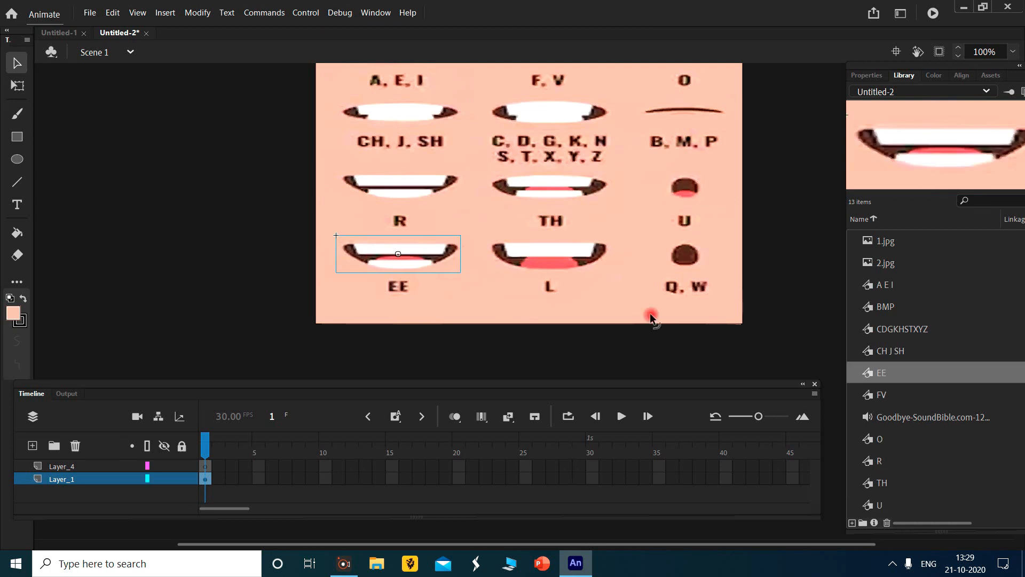
- Convert the L mouth shape, the one with the raised tongue, to a graphic symbol named "L"
left_click_drag(485, 225, 611, 277)
key("F8")
type("L")
key("Return")
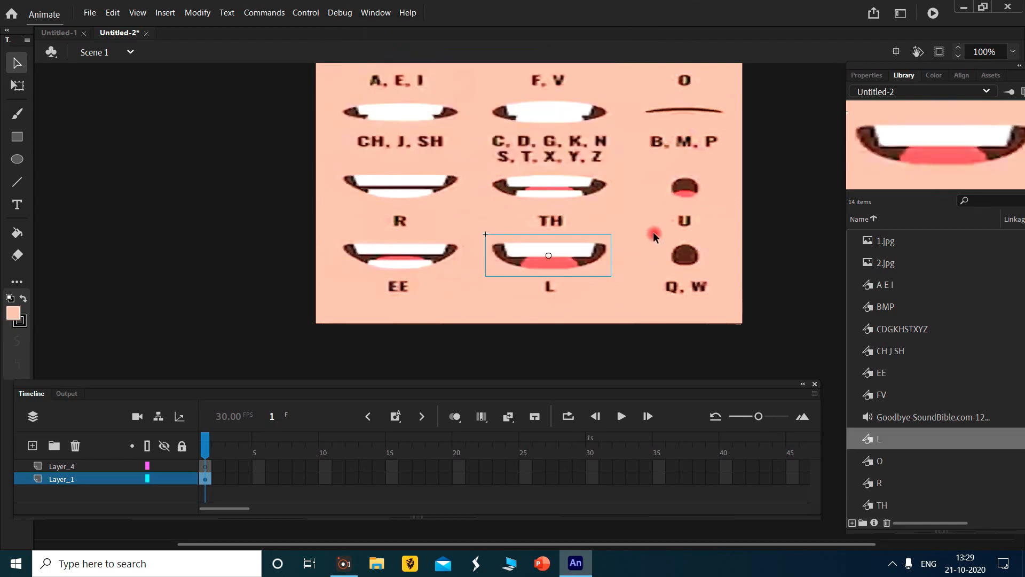
- Convert the Q, W mouth shape to a graphic symbol named "QW"
key("F8")
type("QW")
key("Return")
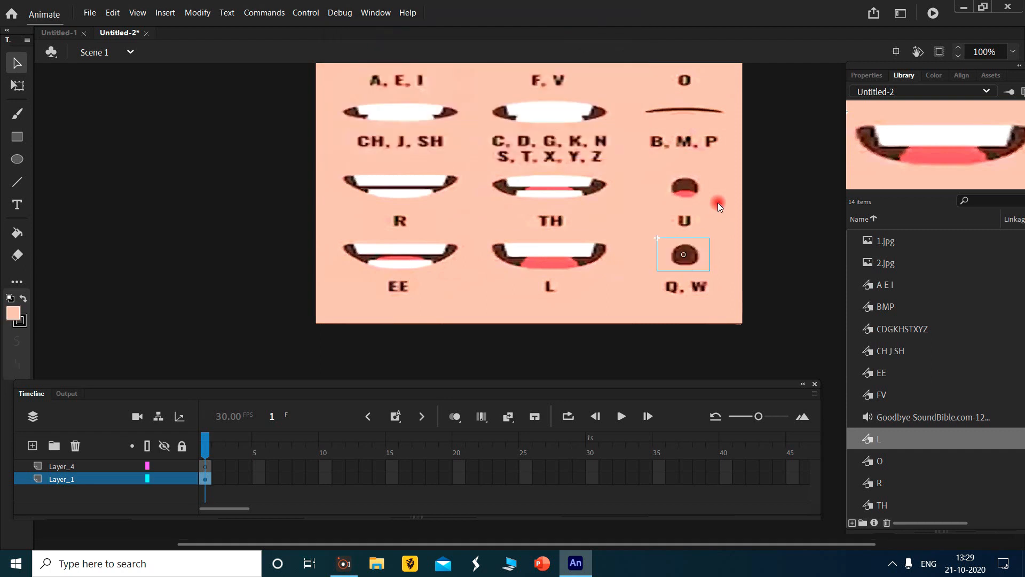
- Select the whole chart to check that each mouth is a separate symbol, clear the selection, and display the document properties
scroll(365, 212, "up", 3)
left_click_drag(280, 124, 785, 424)
scroll(758, 328, "down", 3)
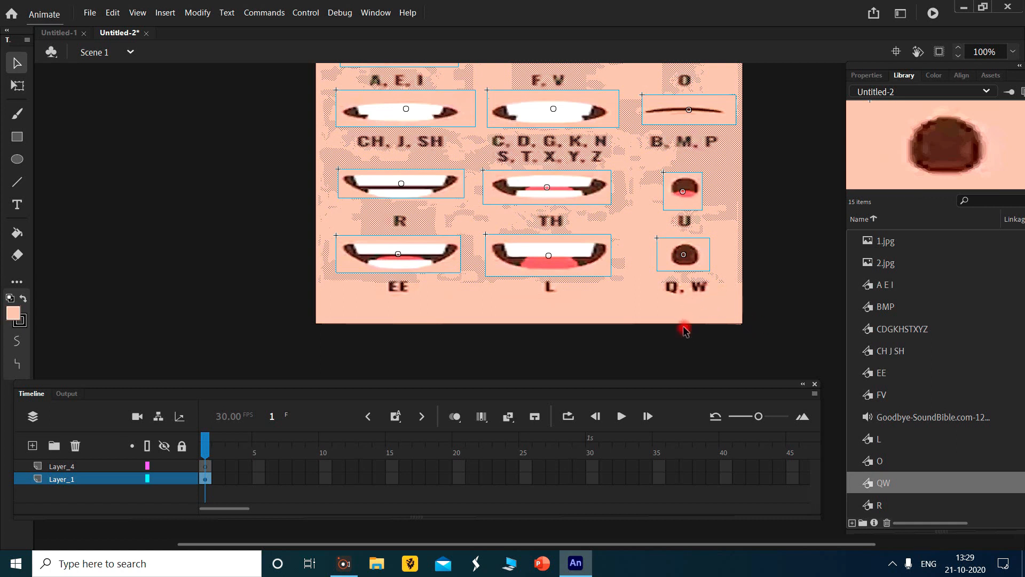
left_click(739, 332)
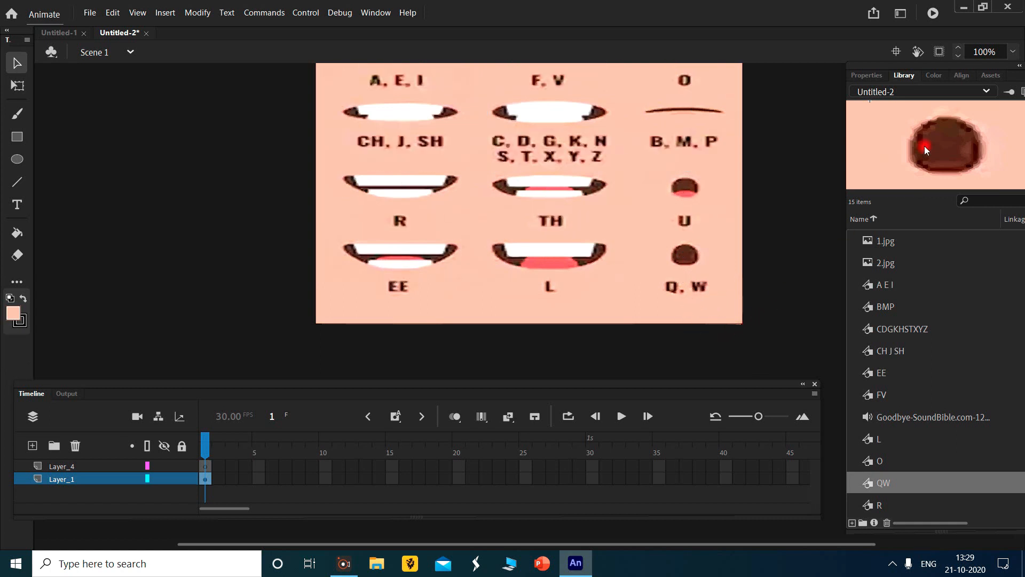
left_click(867, 77)
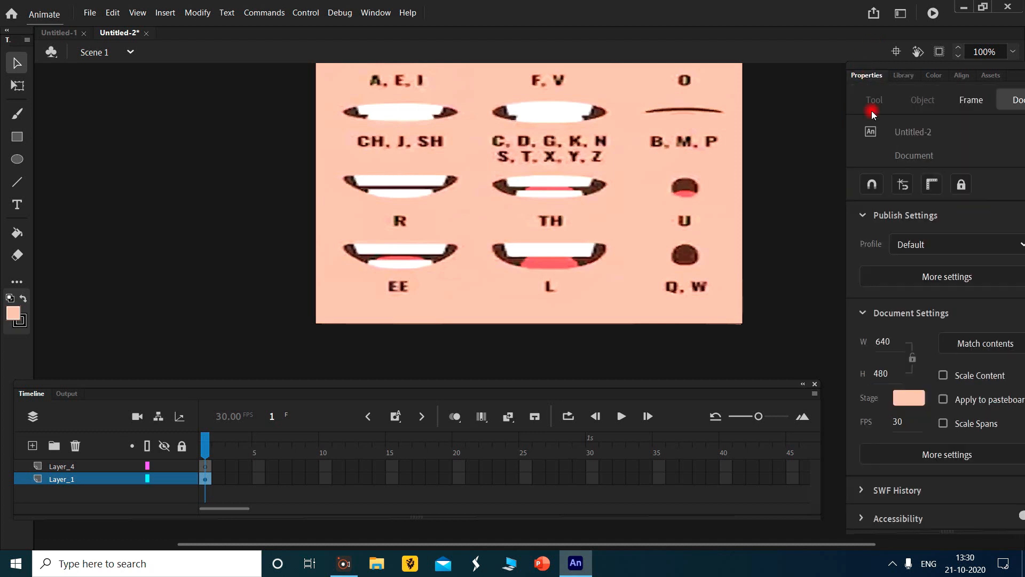
- Set the stage colour to white, then select the whole mouth chart and delete it from the stage
left_click(908, 403)
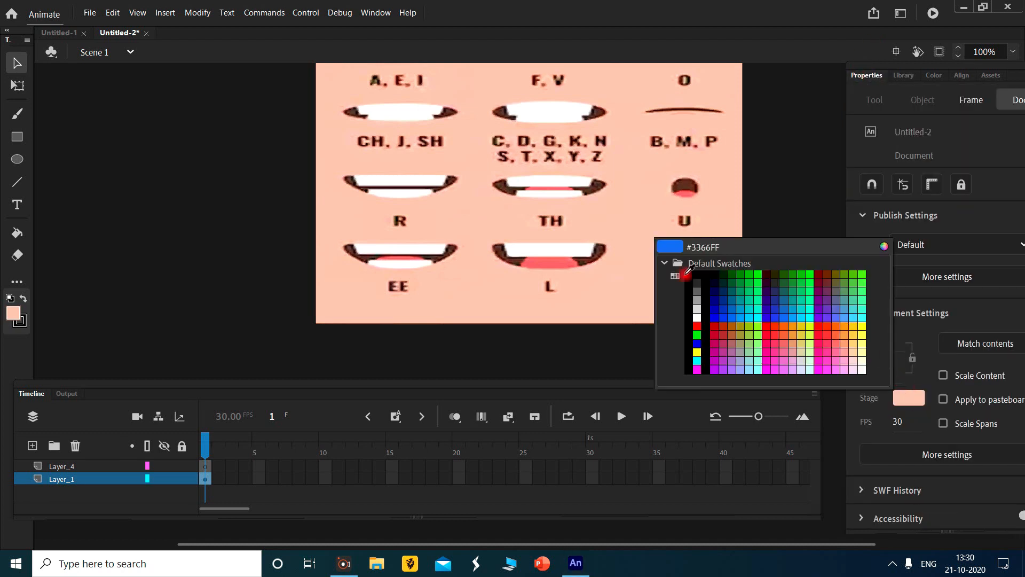
left_click(698, 314)
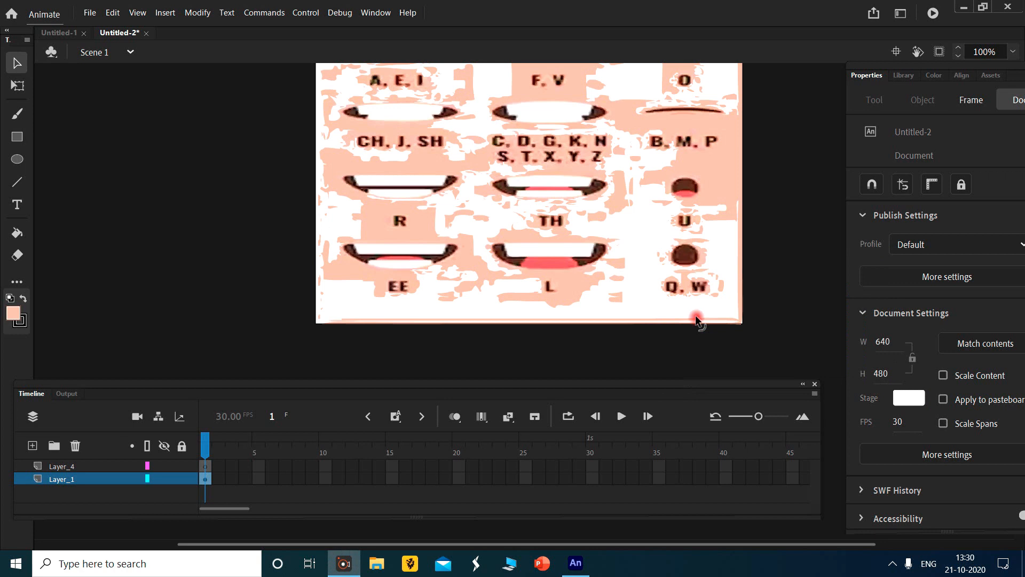
left_click_drag(773, 326, 274, 3)
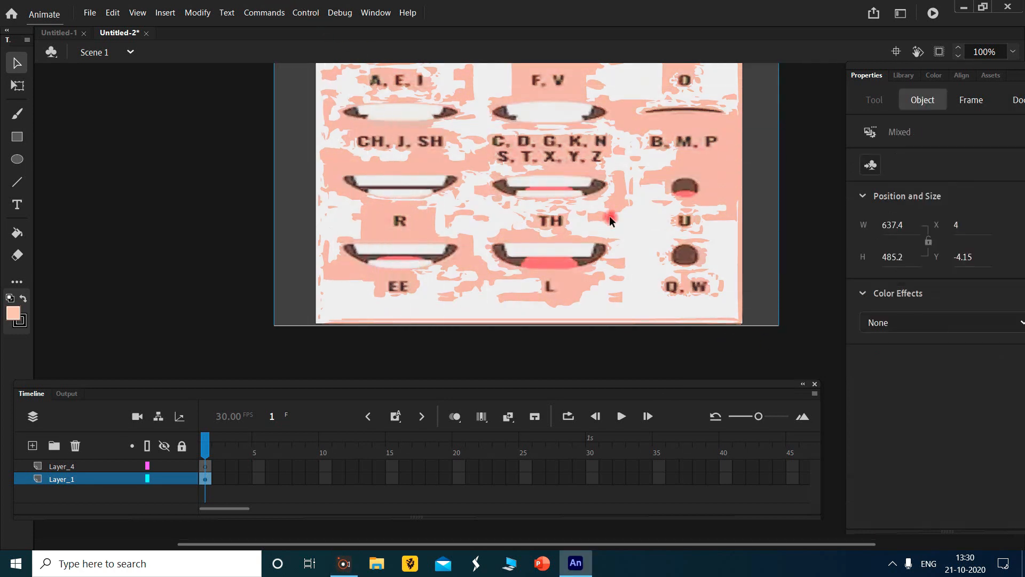
scroll(610, 220, "up", 3)
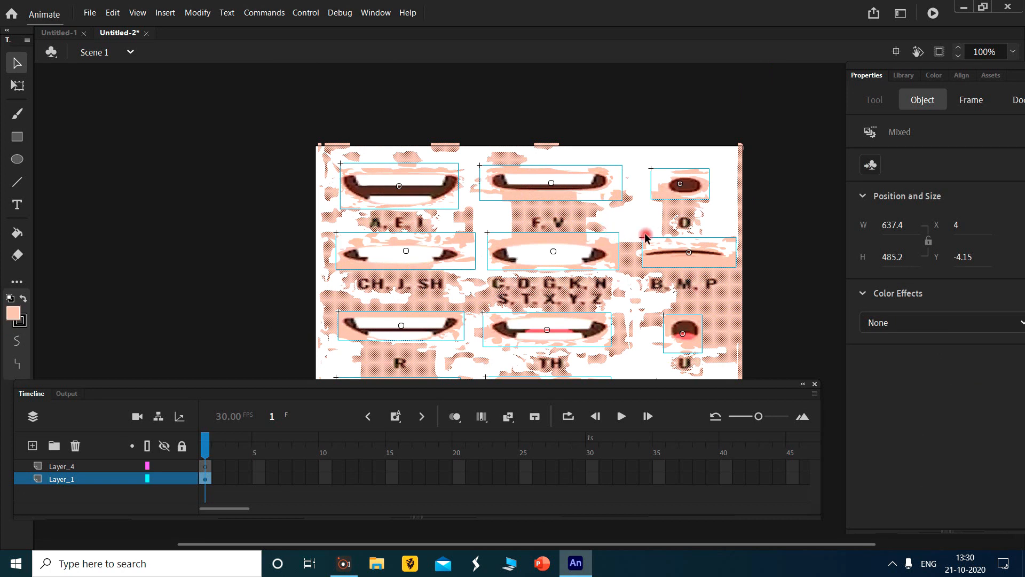
key("Delete")
scroll(659, 224, "down", 3)
scroll(666, 220, "up", 3)
scroll(667, 220, "down", 1)
scroll(614, 228, "up", 3)
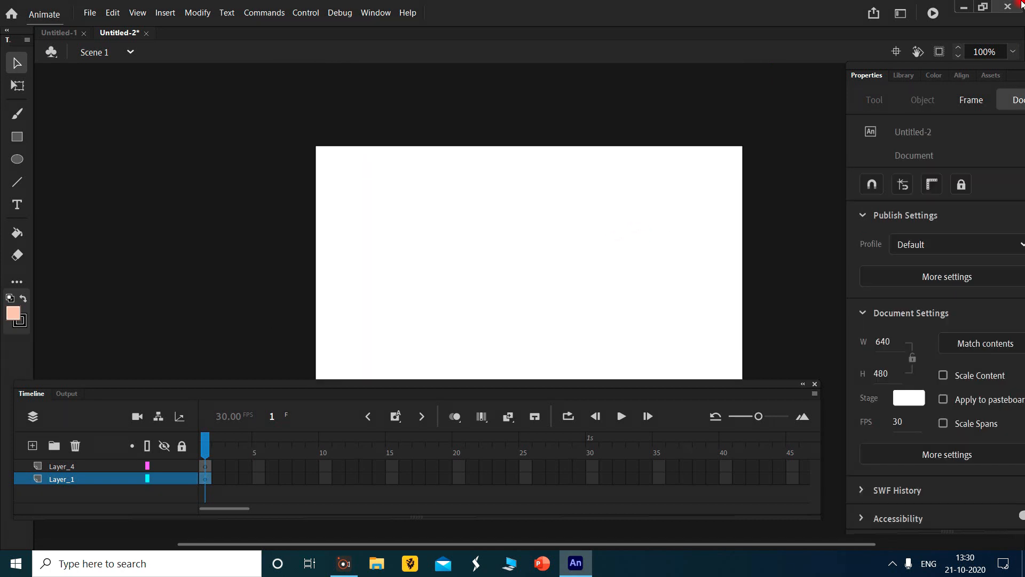
- Place the character image 1.jpg from the library on the stage
left_click(908, 77)
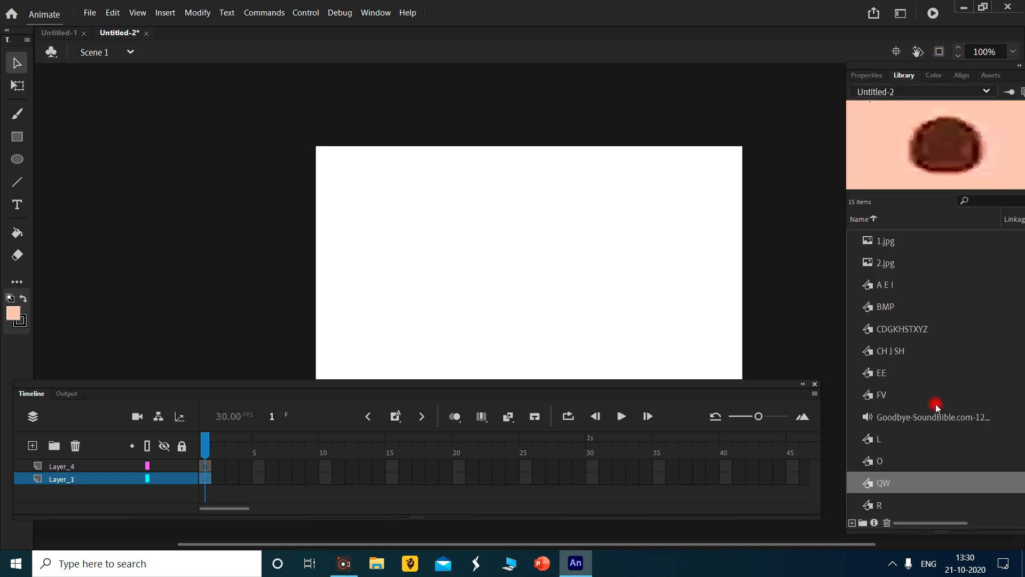
scroll(452, 248, "down", 2)
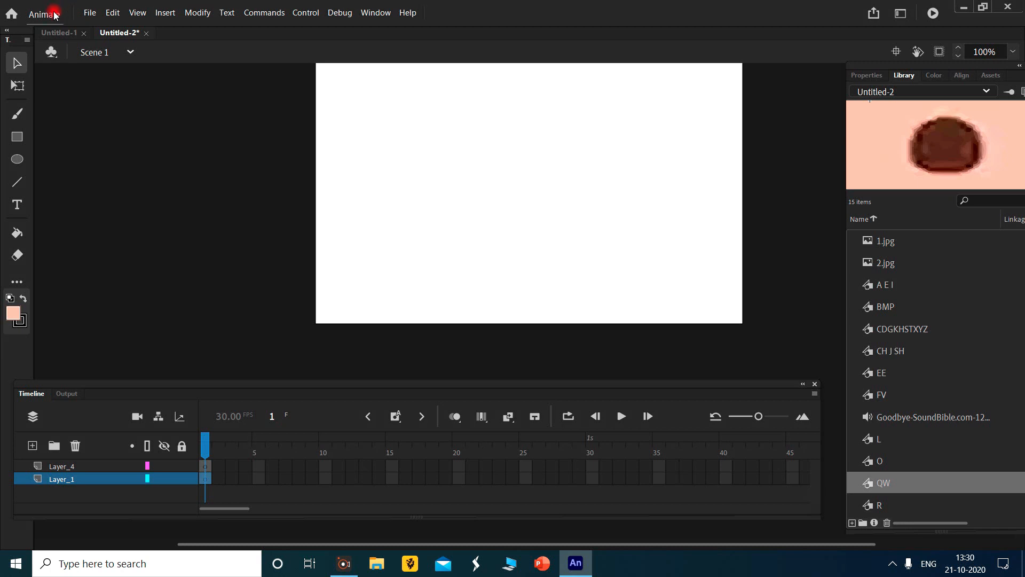
scroll(973, 344, "down", 2)
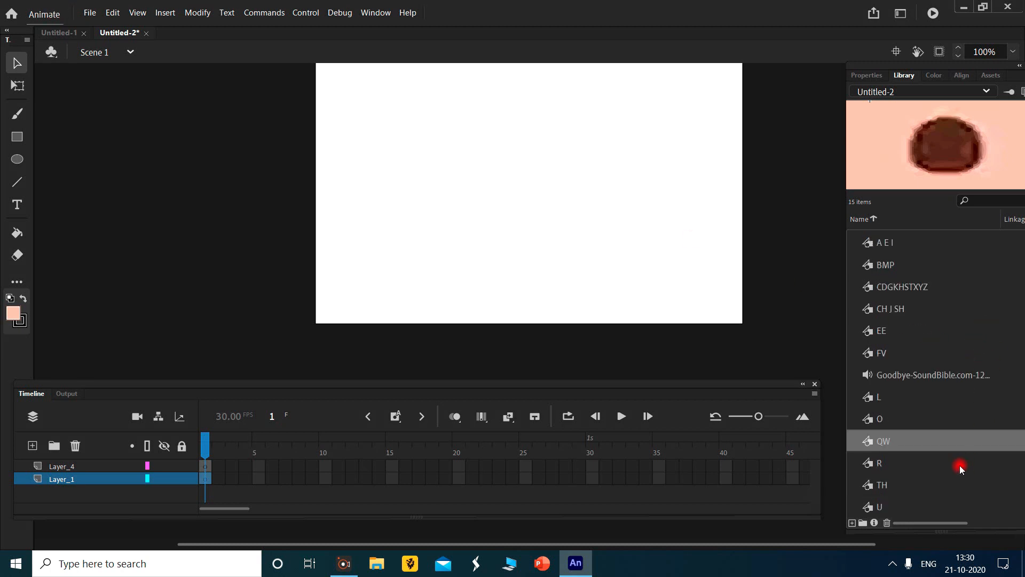
scroll(910, 323, "up", 2)
left_click(925, 268)
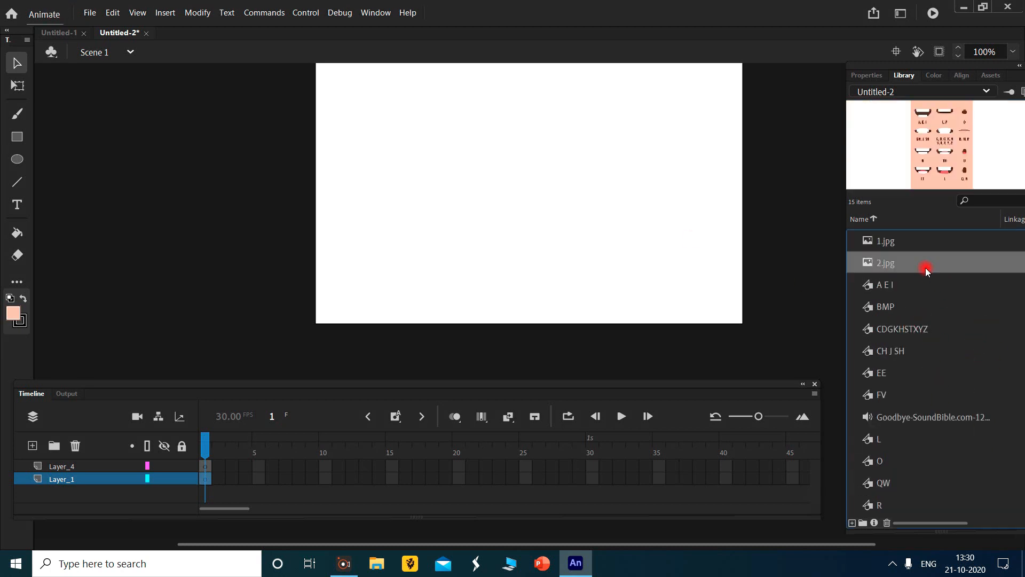
left_click(943, 242)
left_click_drag(956, 156, 539, 174)
scroll(544, 176, "up", 5)
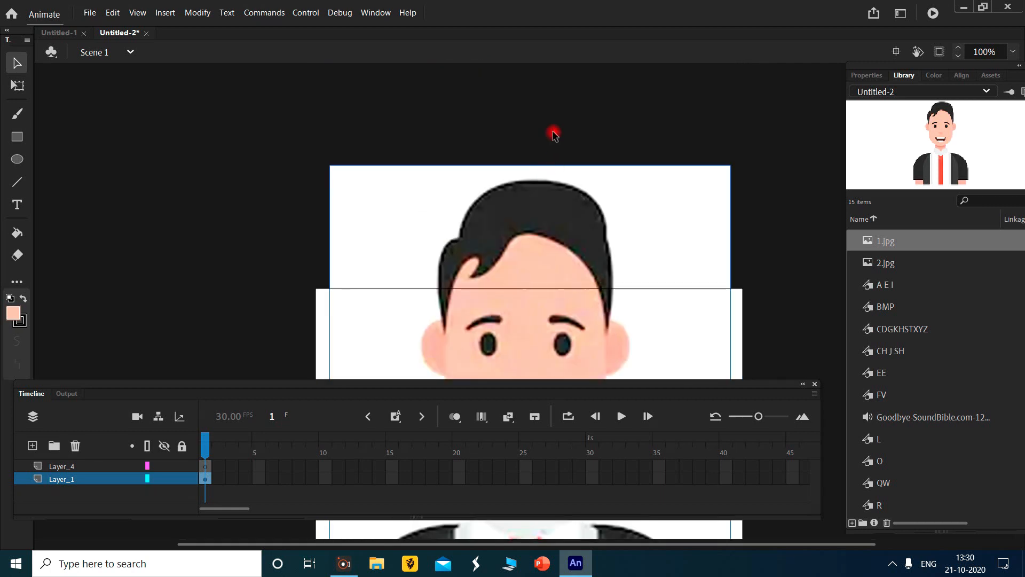
- Reduce the character image's height to about 469 to fit the stage and move it up to the stage's upper edge
left_click(22, 85)
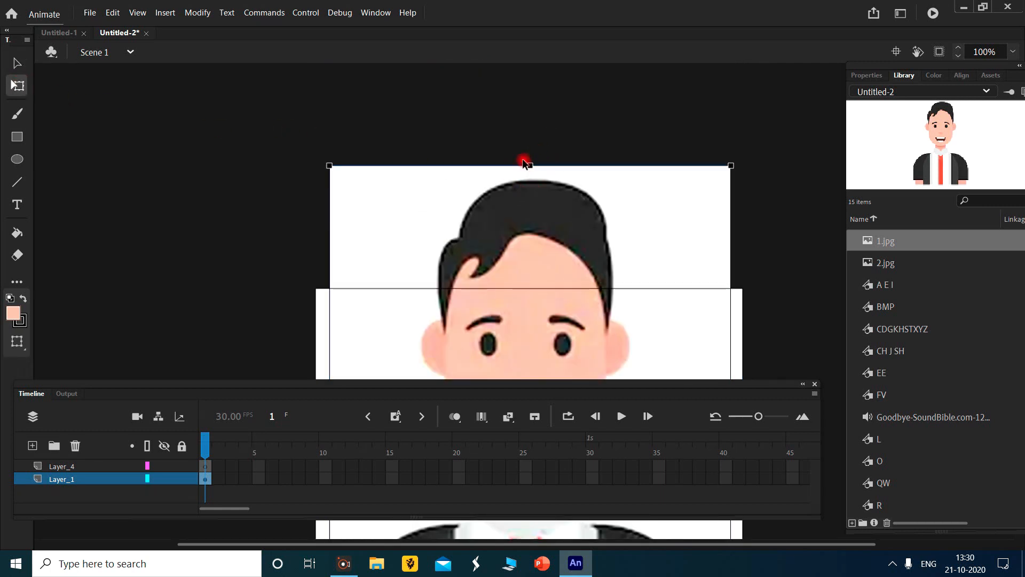
left_click_drag(530, 167, 530, 288)
scroll(599, 230, "down", 5)
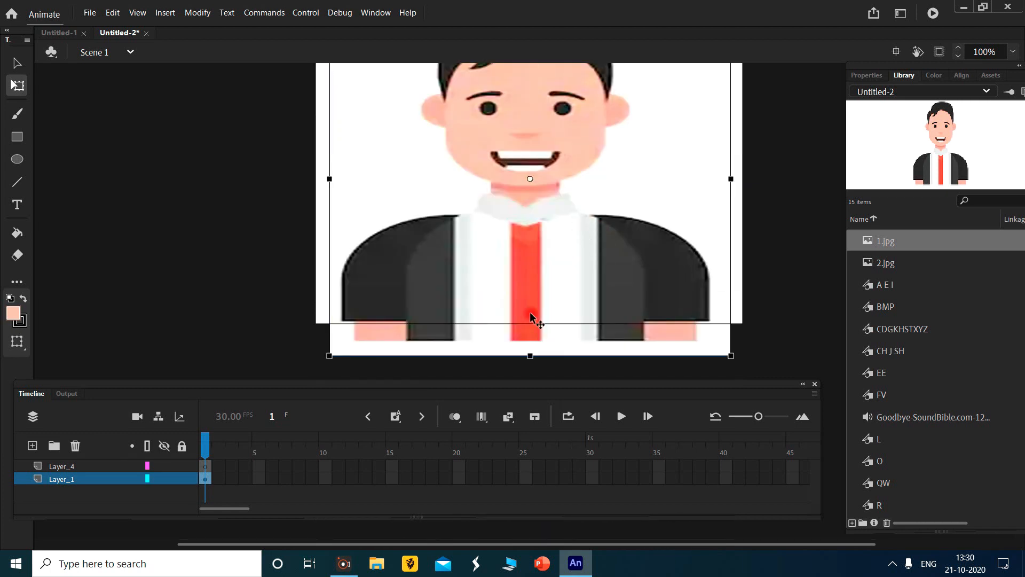
left_click_drag(531, 355, 531, 336)
mouse_move(552, 234)
left_mouse_down()
mouse_move(552, 221)
mouse_move(551, 229)
left_mouse_up()
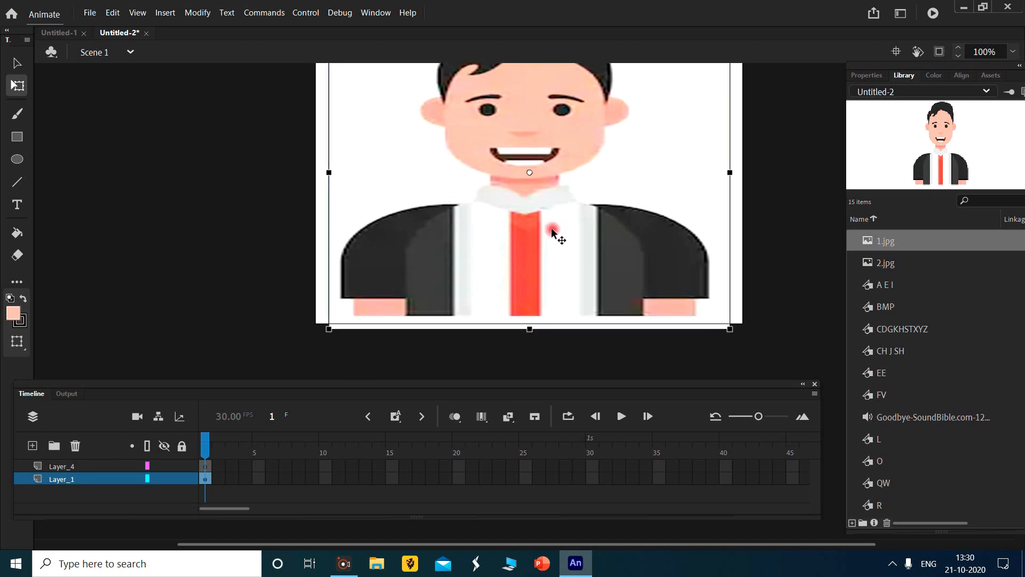
scroll(552, 229, "up", 3)
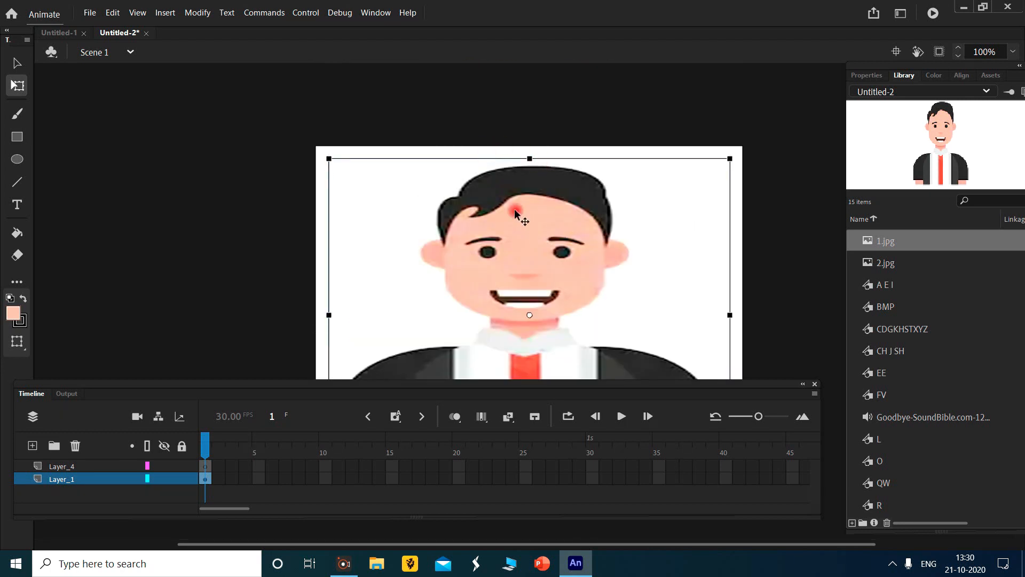
left_click_drag(516, 213, 515, 194)
left_click(614, 90)
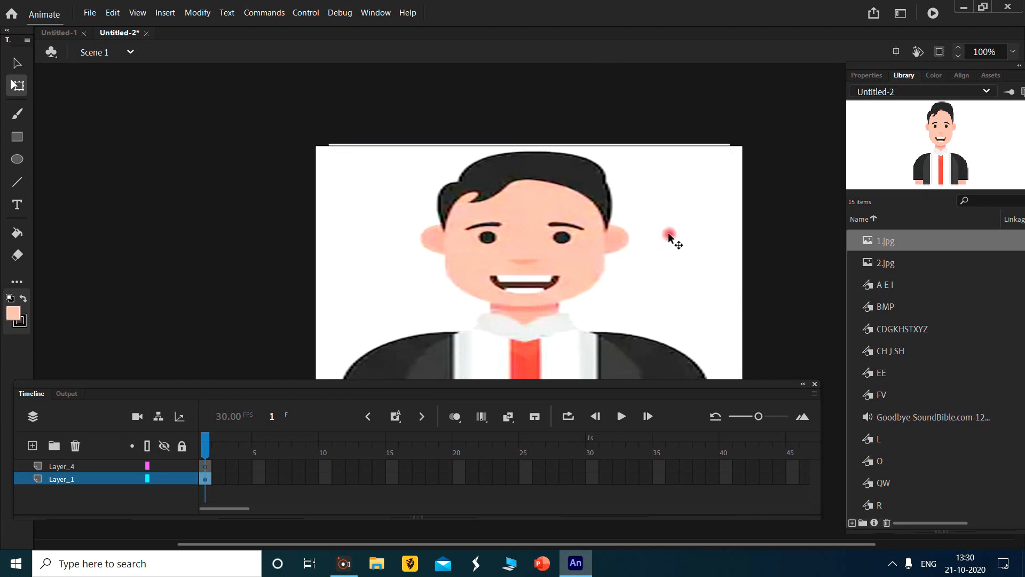
- Sample the character's skin colour near the mouth as the fill colour and adjust the size of the Classic Brush
scroll(669, 235, "down", 6)
scroll(669, 232, "up", 2)
scroll(763, 191, "up", 4)
left_click(17, 319)
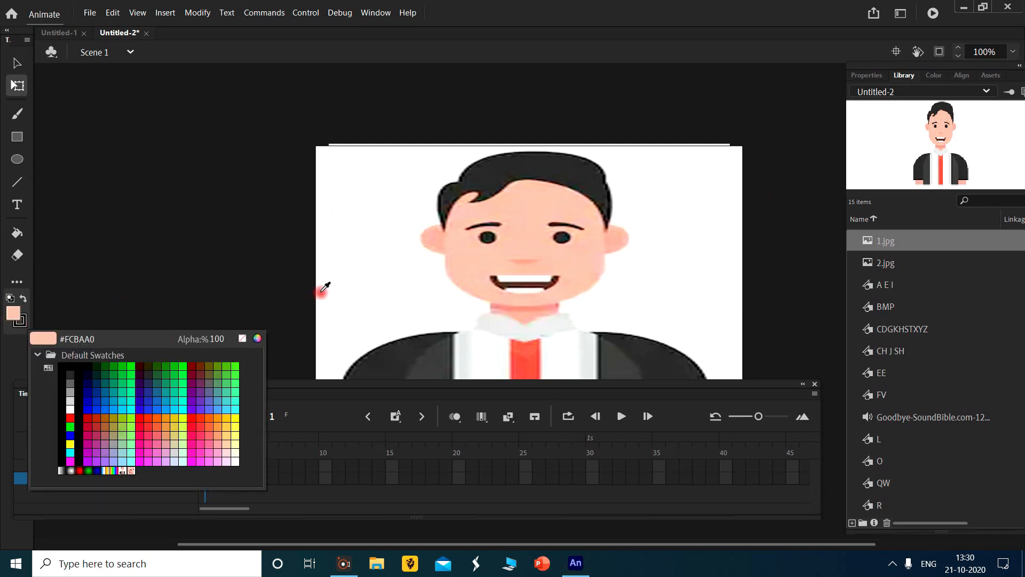
left_click(577, 274)
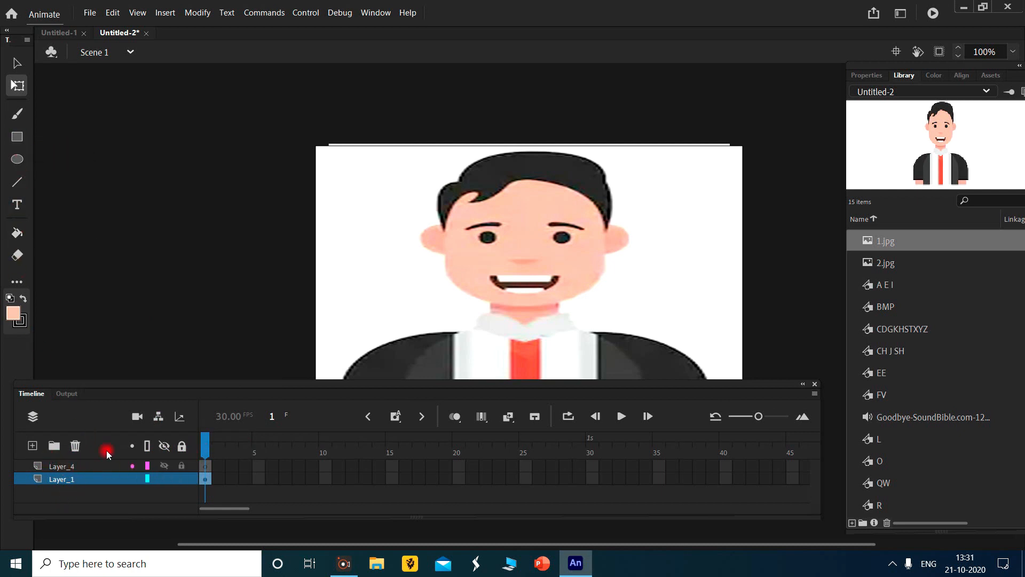
left_click(18, 113)
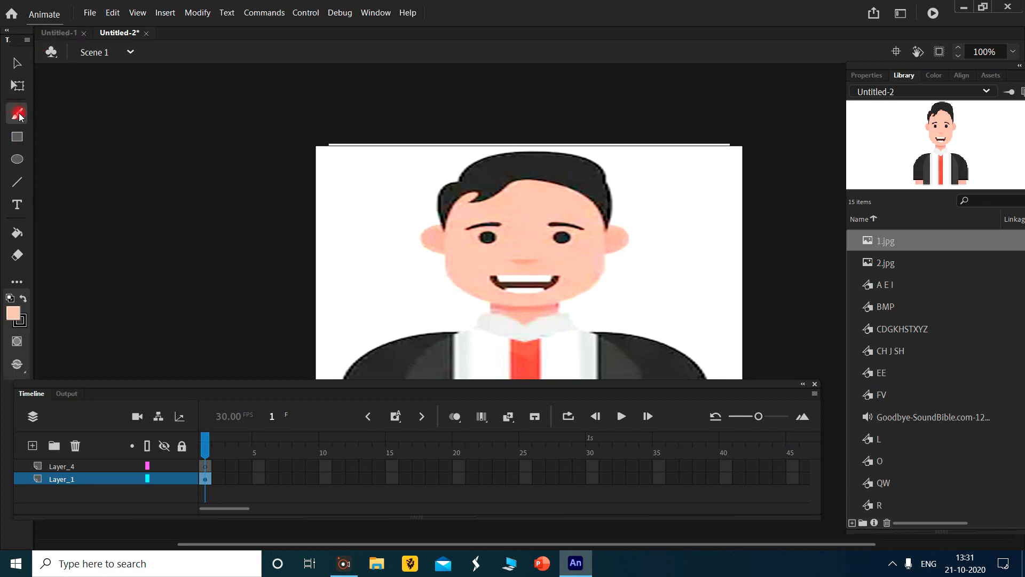
left_click(865, 75)
left_click_drag(879, 332, 890, 331)
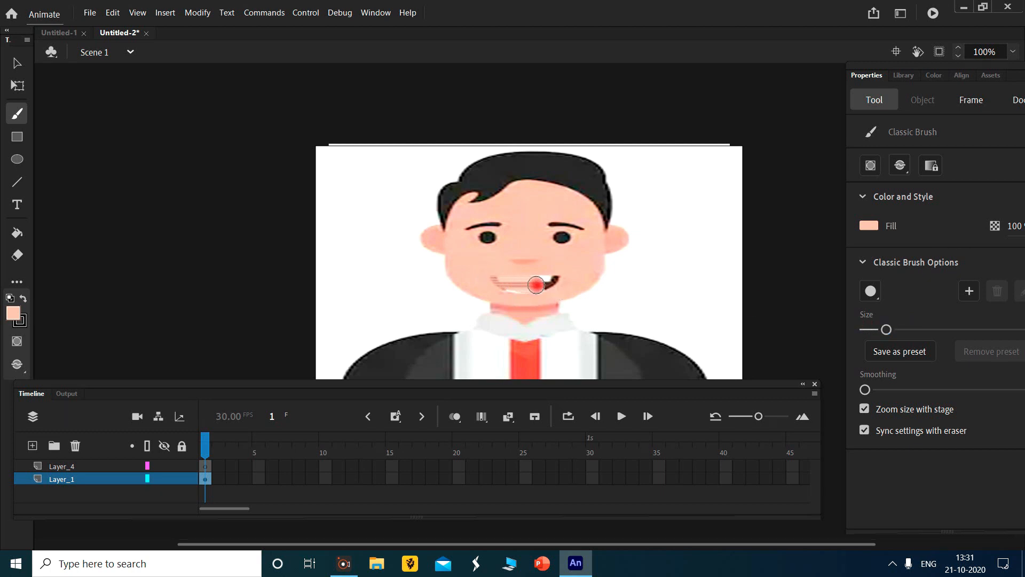
key("ctrl+z")
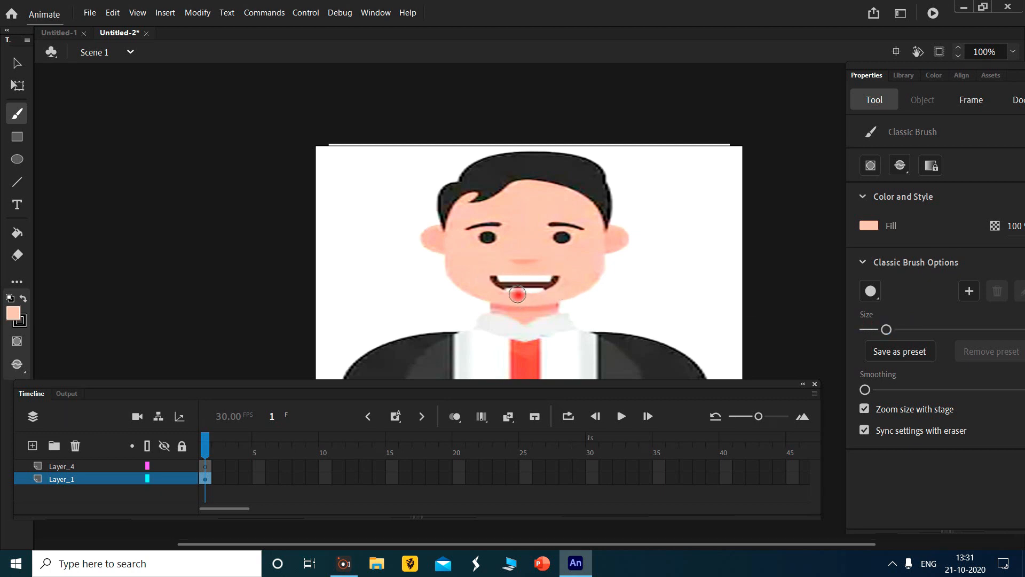
mouse_move(506, 292)
left_mouse_down()
mouse_move(494, 280)
mouse_move(522, 298)
mouse_move(552, 286)
left_mouse_up()
key("ctrl+z")
- Lock Layer_1 and paint over the character's mouth with the skin colour on Layer_4
left_click(148, 477)
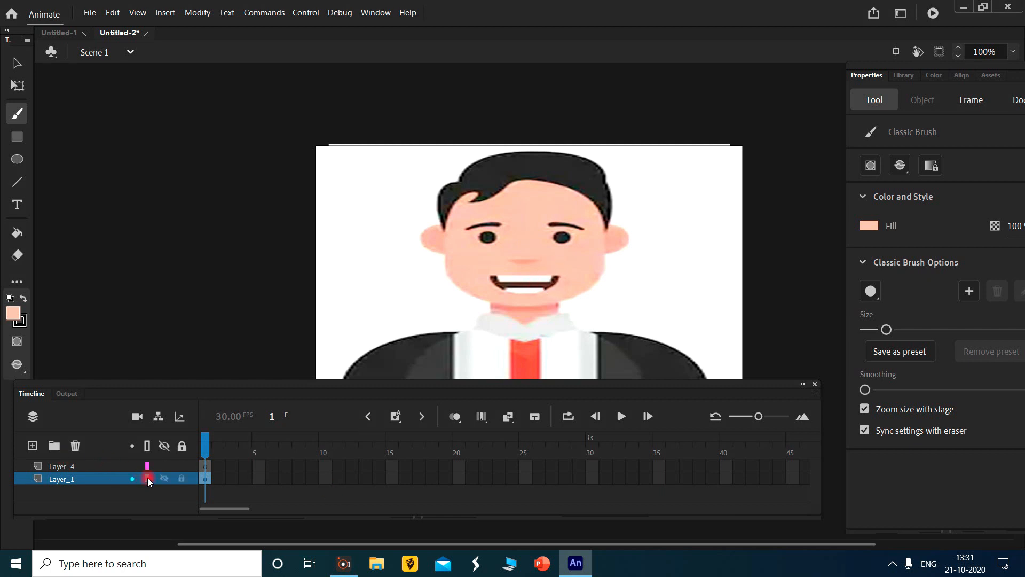
left_click(182, 479)
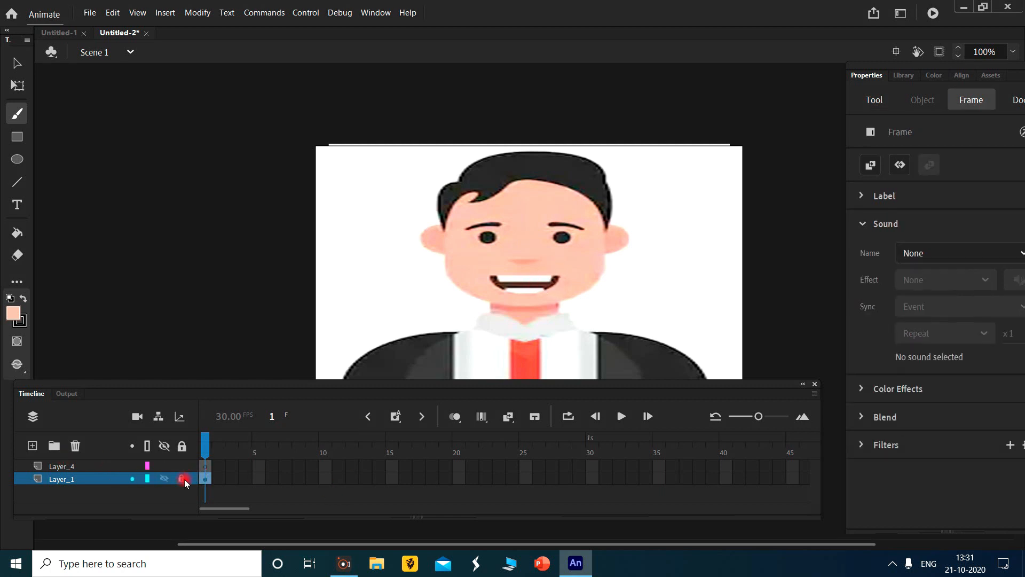
left_click(87, 464)
mouse_move(489, 274)
left_mouse_down()
mouse_move(559, 270)
mouse_move(531, 282)
mouse_move(486, 276)
mouse_move(549, 284)
left_mouse_up()
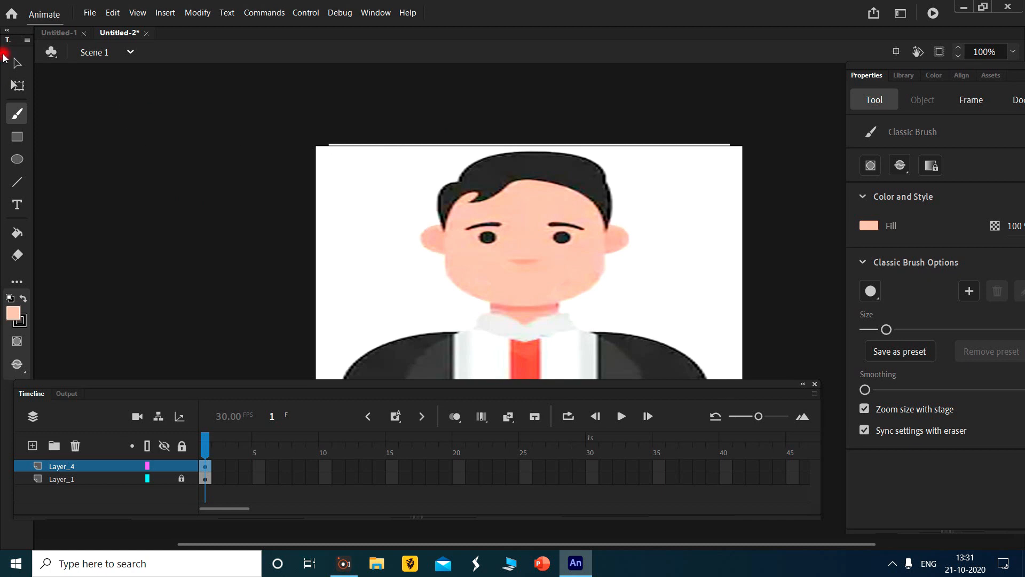
- Unlock Layer_1 and nudge the character image down until its upper edge meets the stage's, then clear the selection
left_click(17, 85)
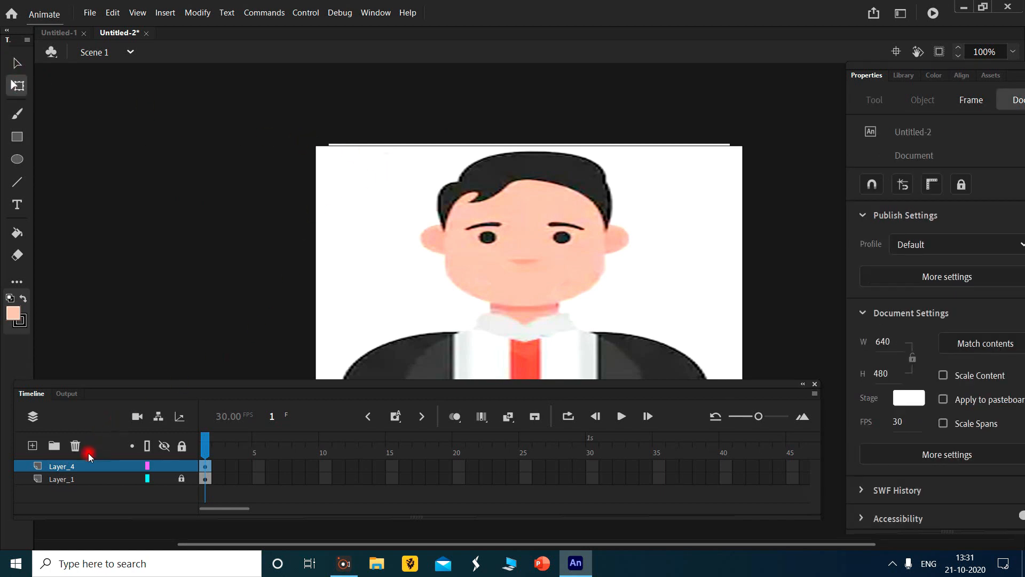
scroll(518, 248, "down", 4)
scroll(518, 248, "up", 1)
scroll(517, 245, "up", 3)
scroll(453, 235, "down", 3)
scroll(453, 235, "up", 3)
scroll(453, 236, "down", 3)
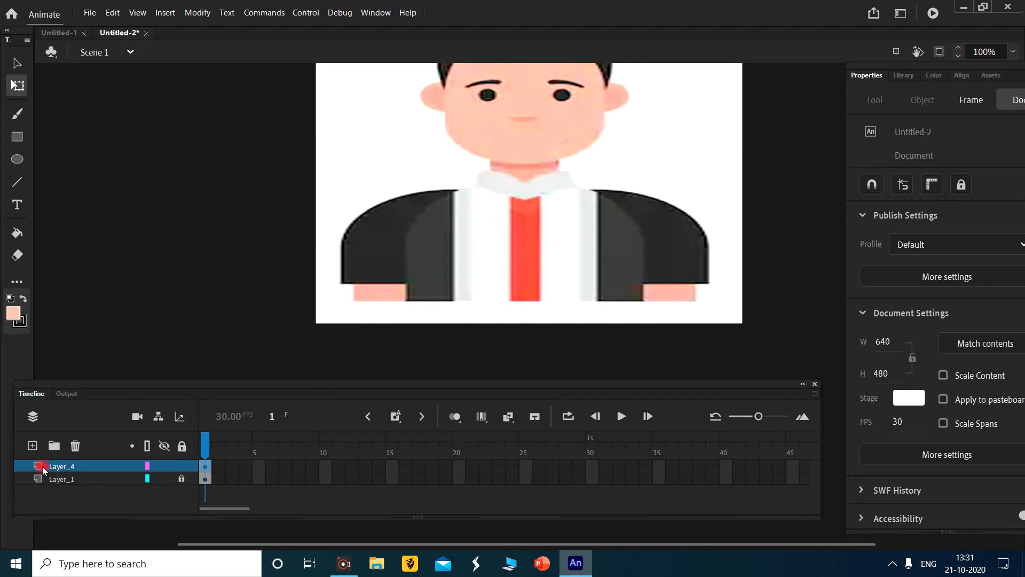
left_click(80, 484)
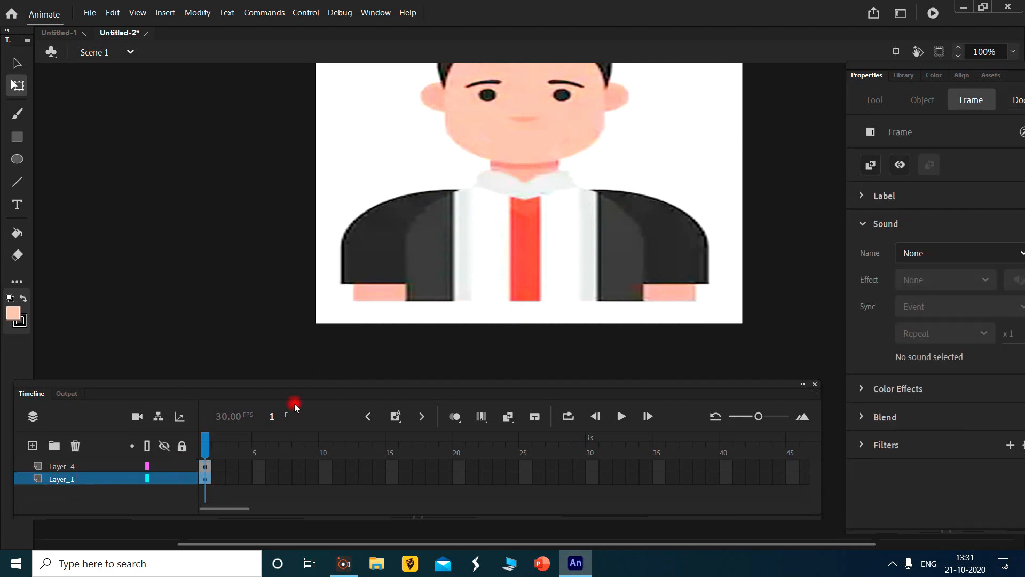
left_click(367, 308)
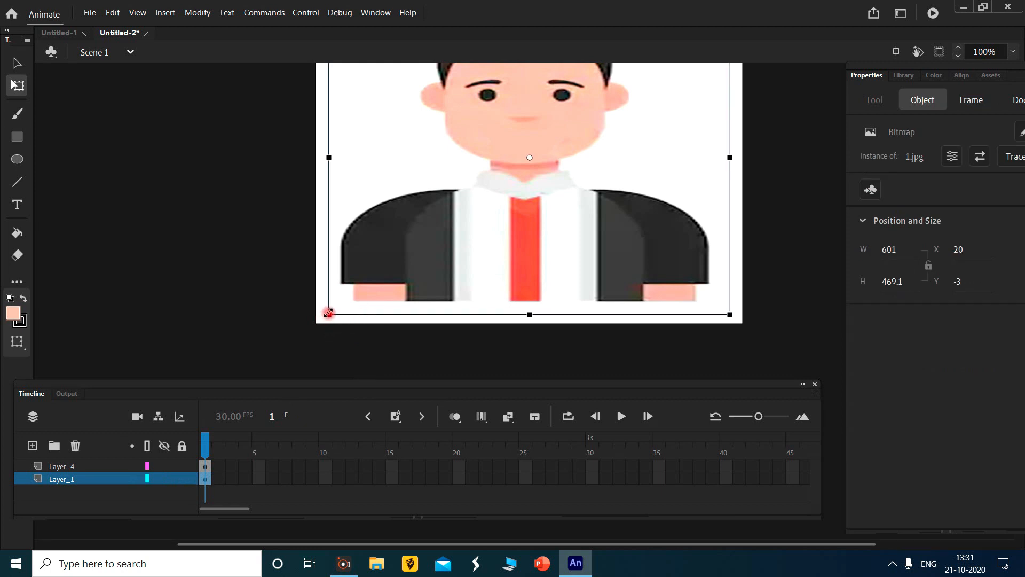
scroll(414, 216, "up", 3)
key("Down")
key("Down")
key("Down")
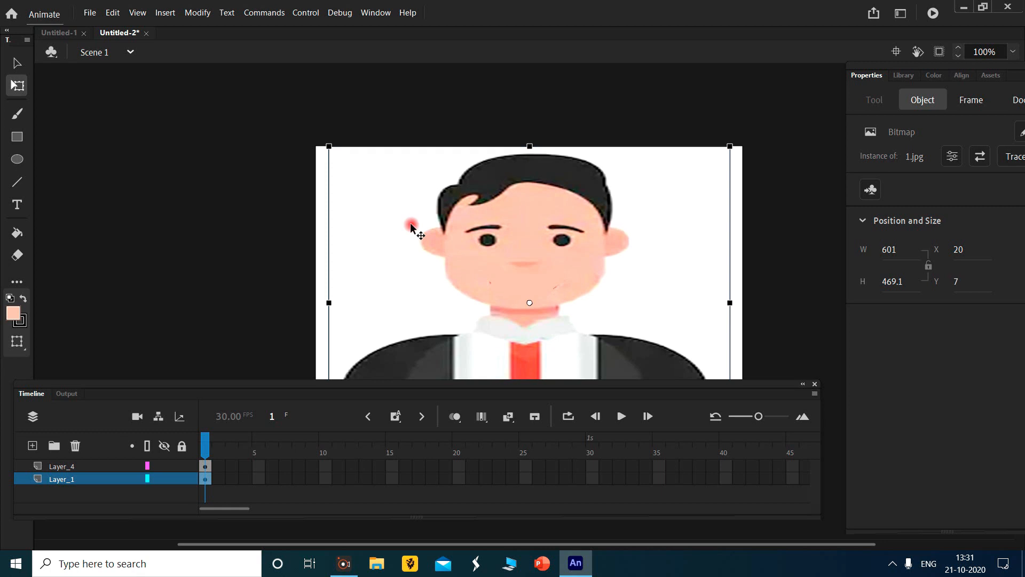
left_click(536, 125)
- Rename Layer_1 to "image" and Layer_4 to "basic", and lock both layers
scroll(646, 127, "down", 3)
scroll(649, 118, "up", 3)
scroll(650, 119, "down", 3)
scroll(650, 119, "up", 3)
scroll(650, 119, "down", 3)
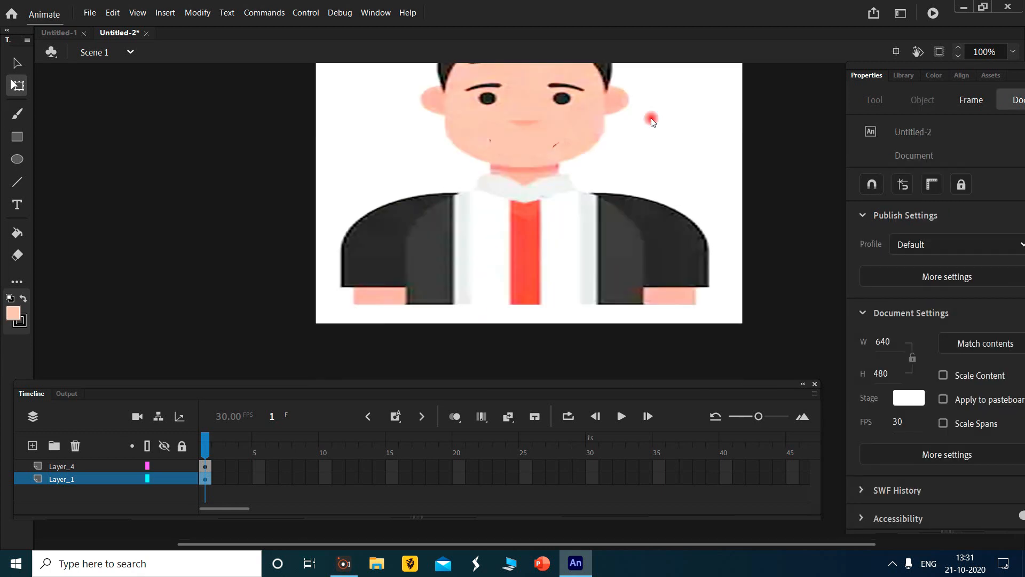
left_click(185, 477)
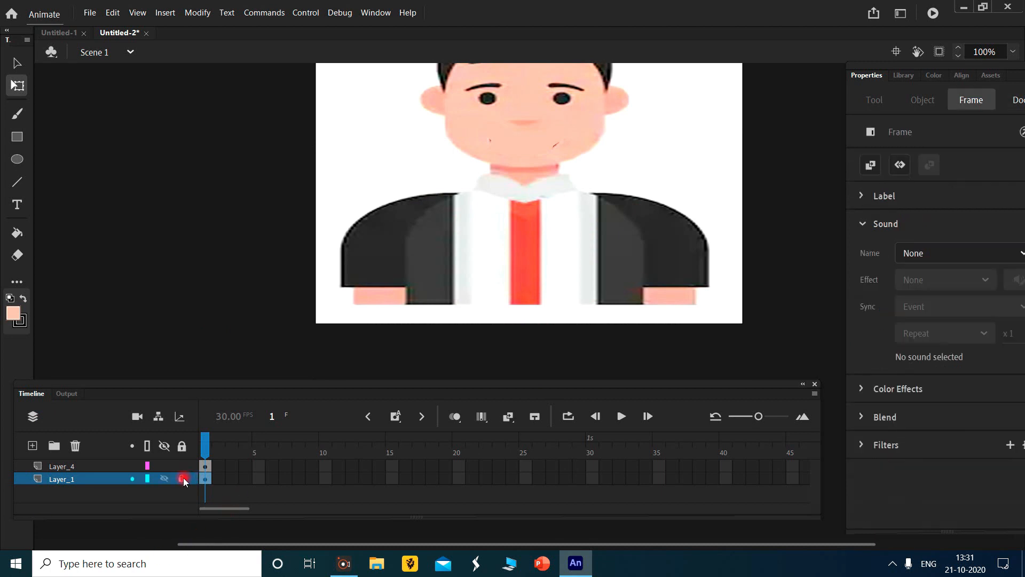
left_click(63, 467)
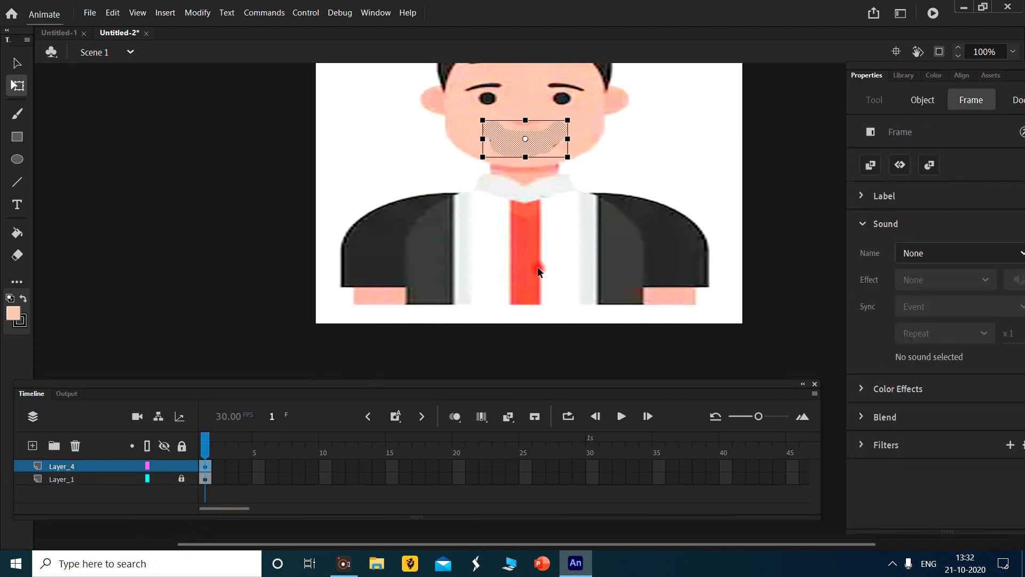
double_click(68, 479)
type("image")
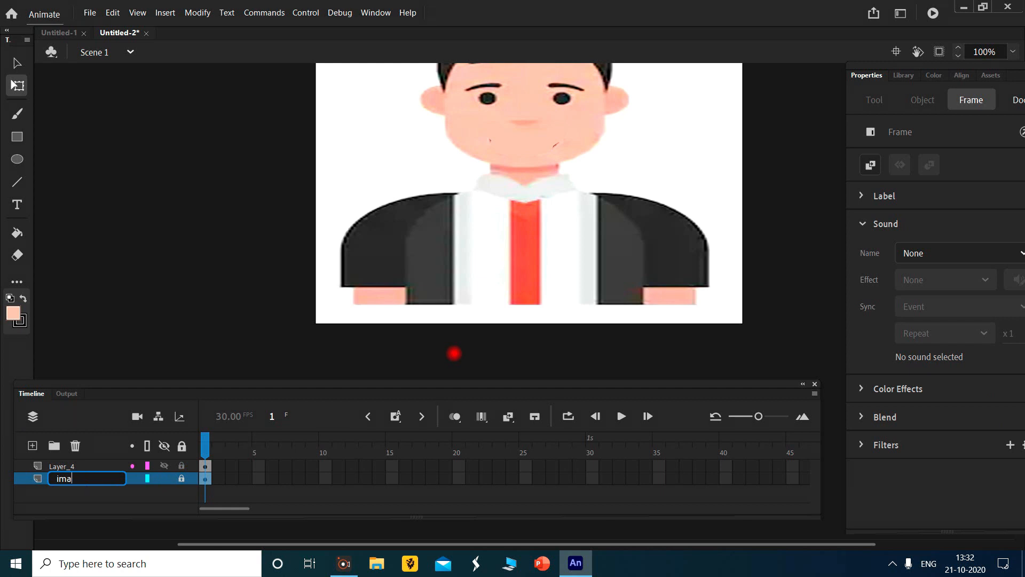
double_click(80, 465)
type("basic")
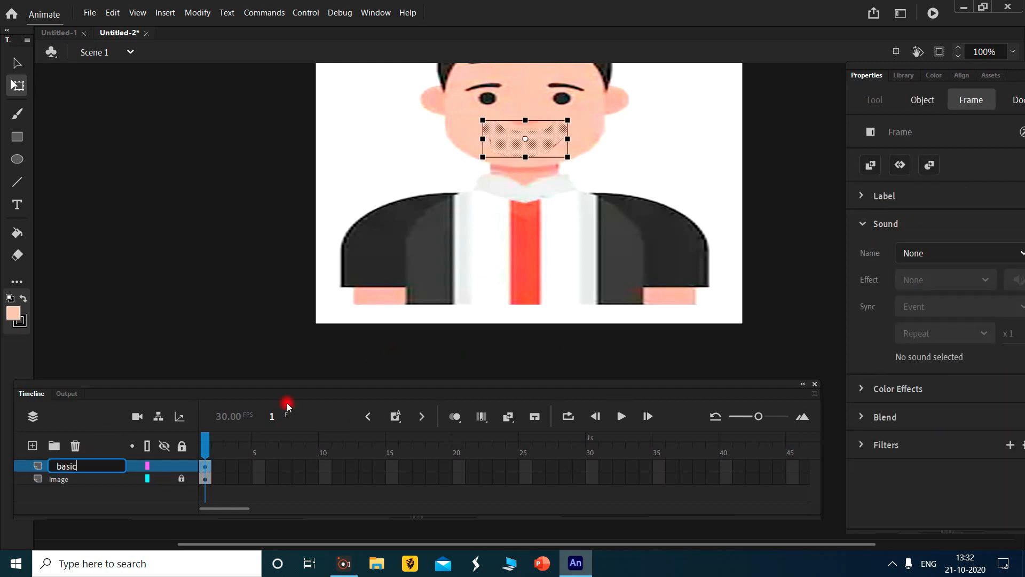
left_click(182, 465)
- Unlock all layers and select the character image together with the skin-coloured patch over its mouth
scroll(610, 222, "up", 3)
left_click(17, 63)
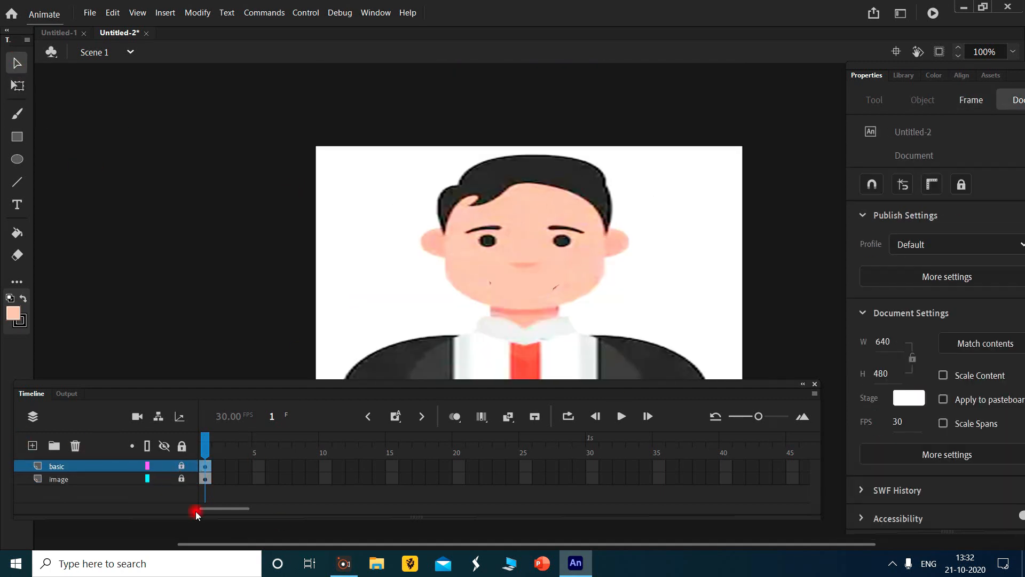
left_click(182, 446)
left_click(17, 85)
left_click(17, 64)
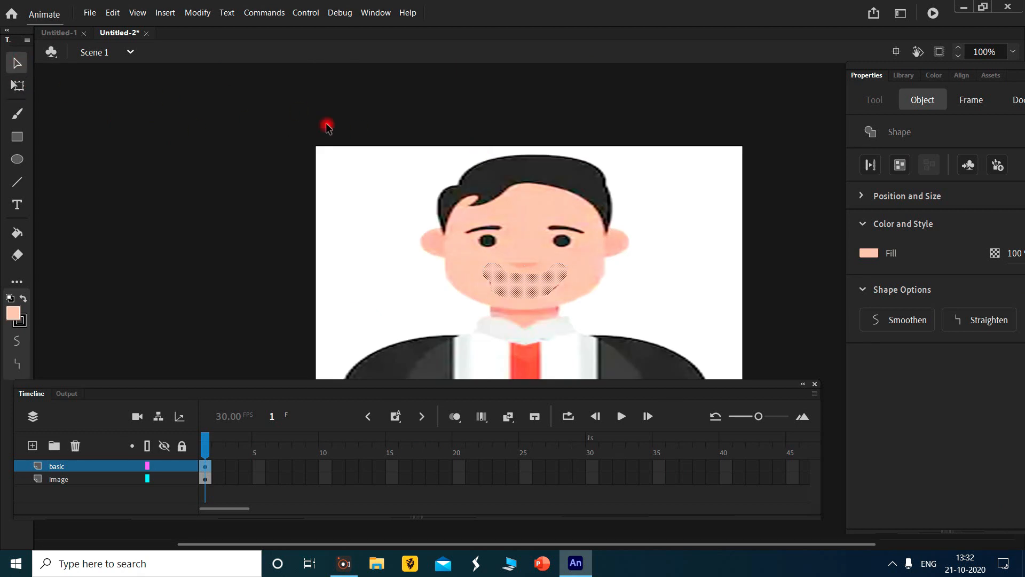
scroll(437, 146, "down", 3)
scroll(437, 146, "up", 3)
left_click(300, 193)
left_click_drag(300, 193, 709, 324)
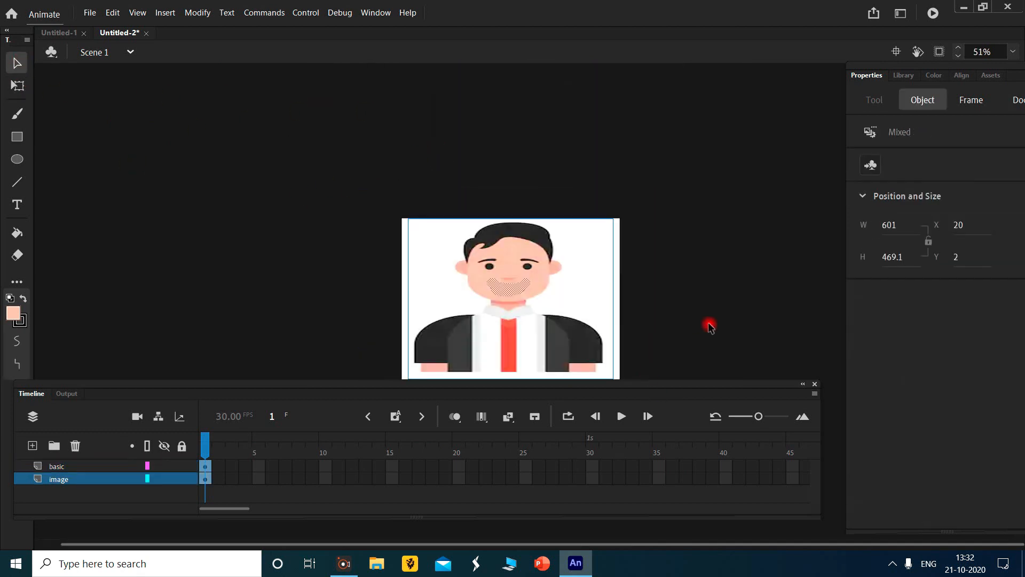
- Try to convert the selected character image and skin-coloured patch together into a graphic symbol named "image final"
key("F8")
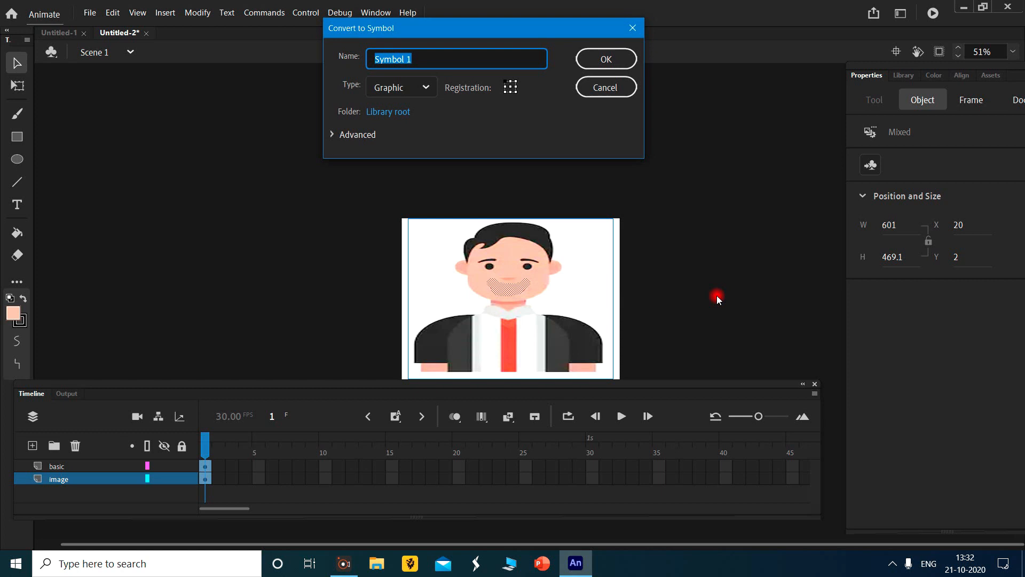
type("image final")
key("Return")
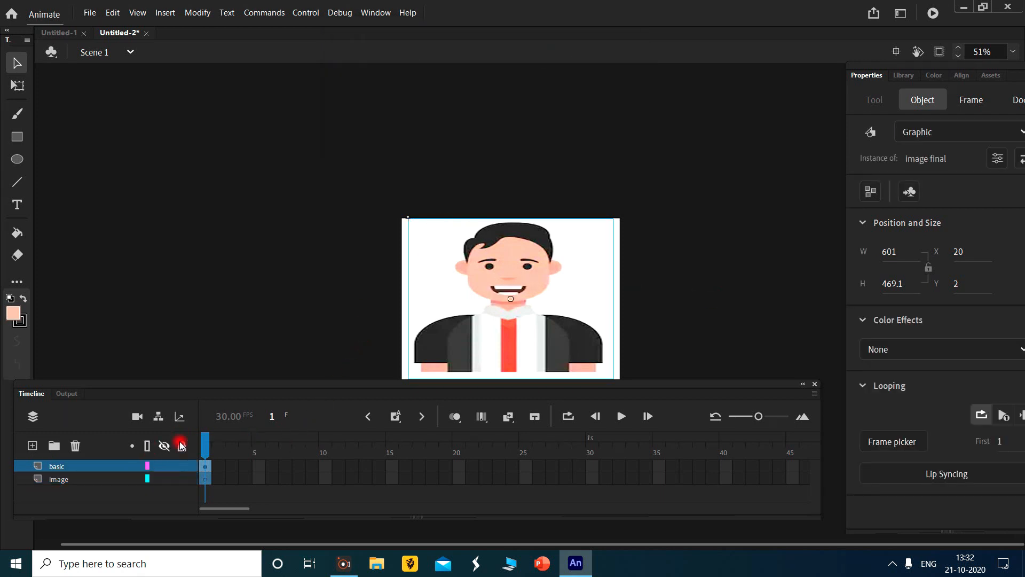
left_click(904, 76)
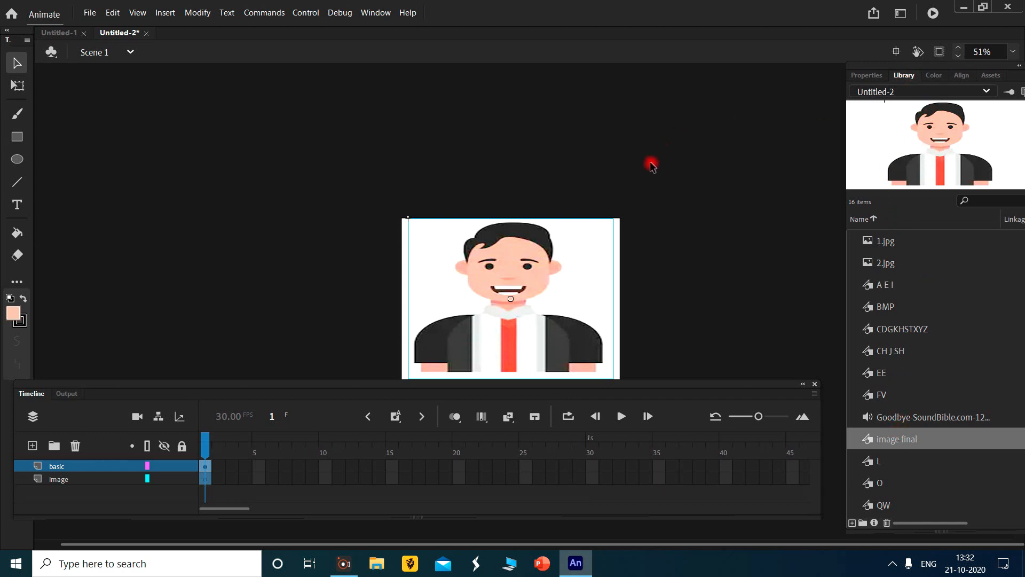
key("Delete")
left_click(276, 250)
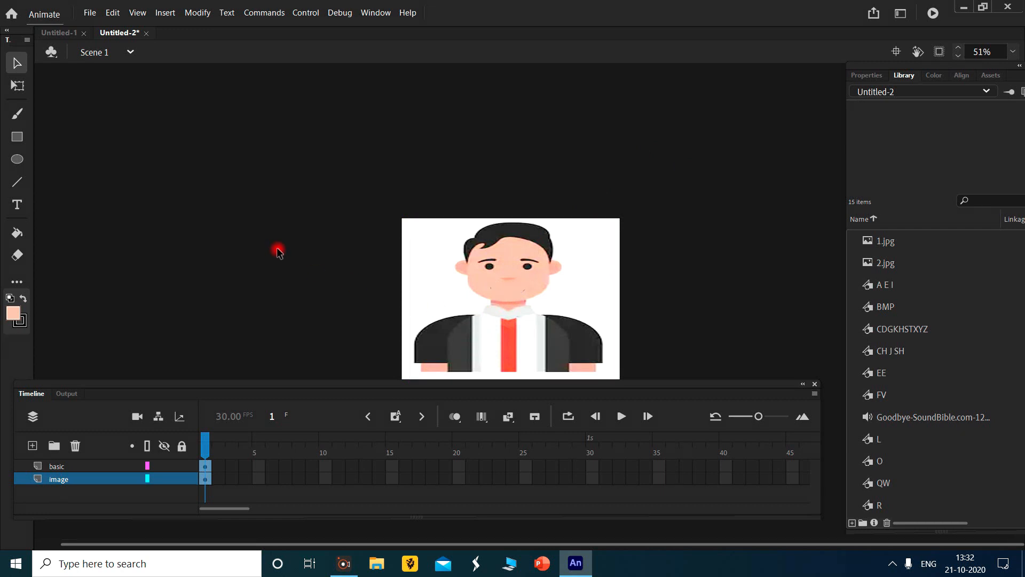
- Convert the skin-coloured patch on the basic layer into a graphic symbol named "i ."
left_click(73, 477)
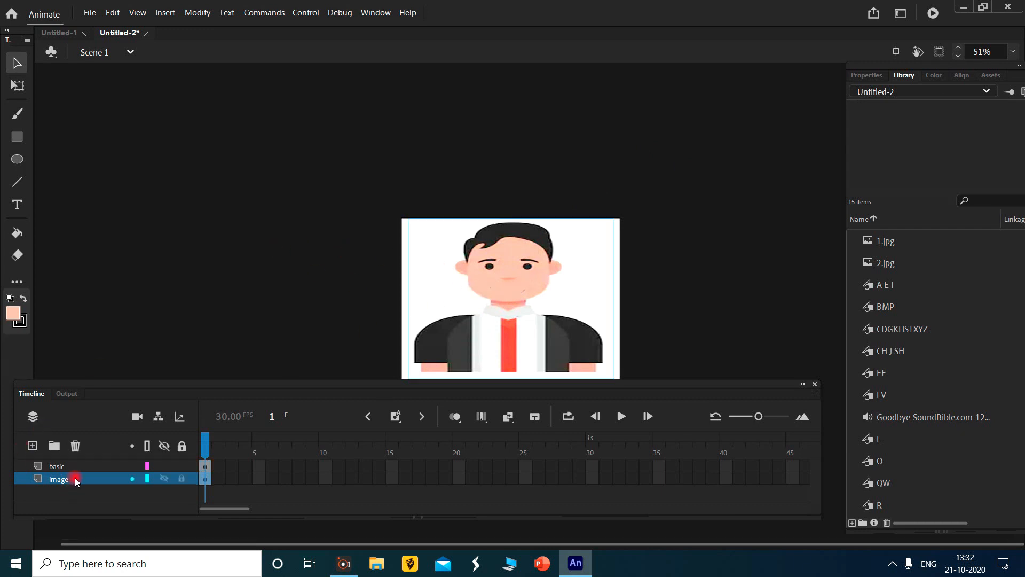
left_click(56, 466)
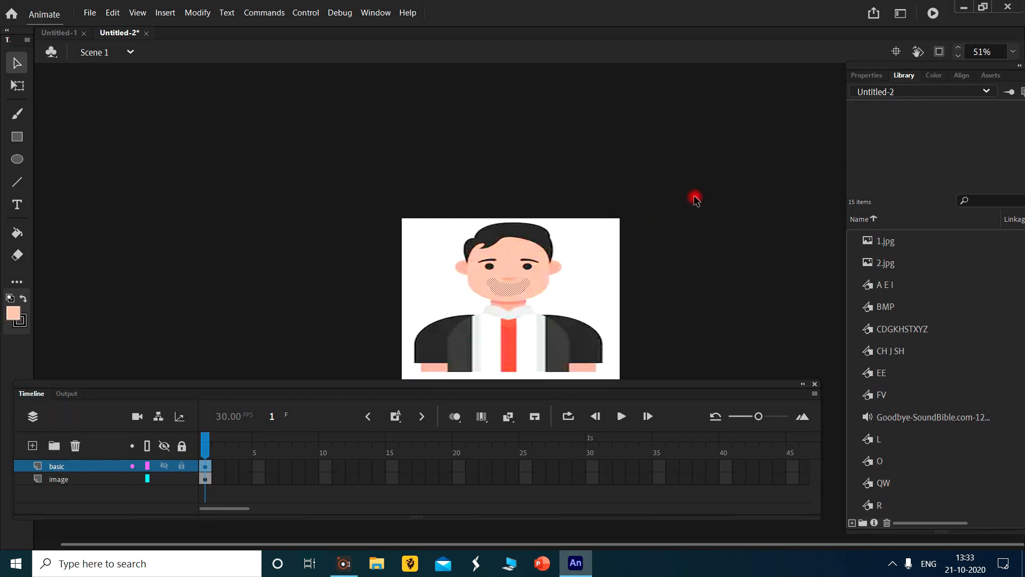
key("F8")
type("i")
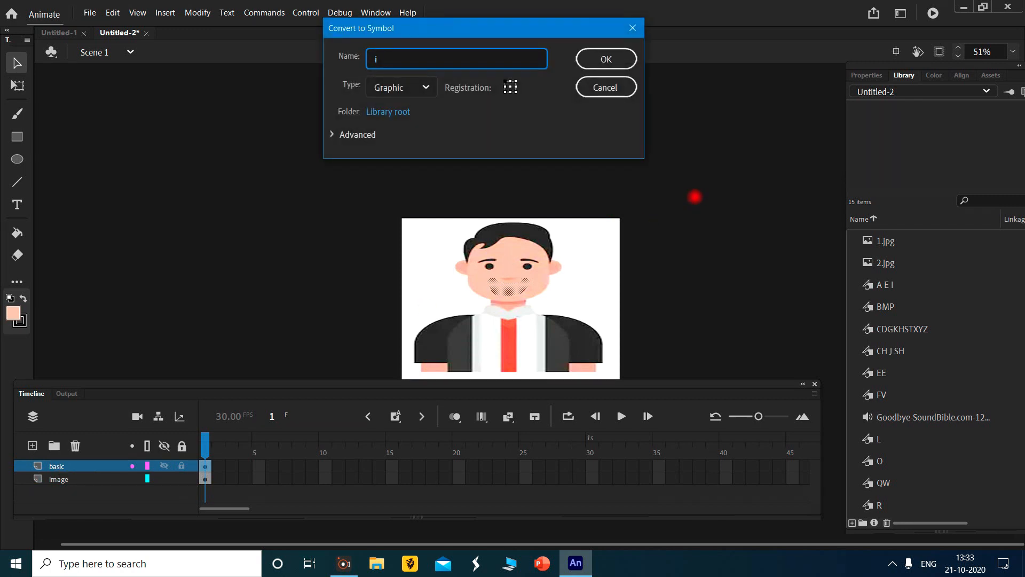
key("Return")
- Select the character image together with the patch symbol and convert both into a graphic symbol named "image final"
left_click(367, 201)
left_click_drag(357, 161, 719, 416)
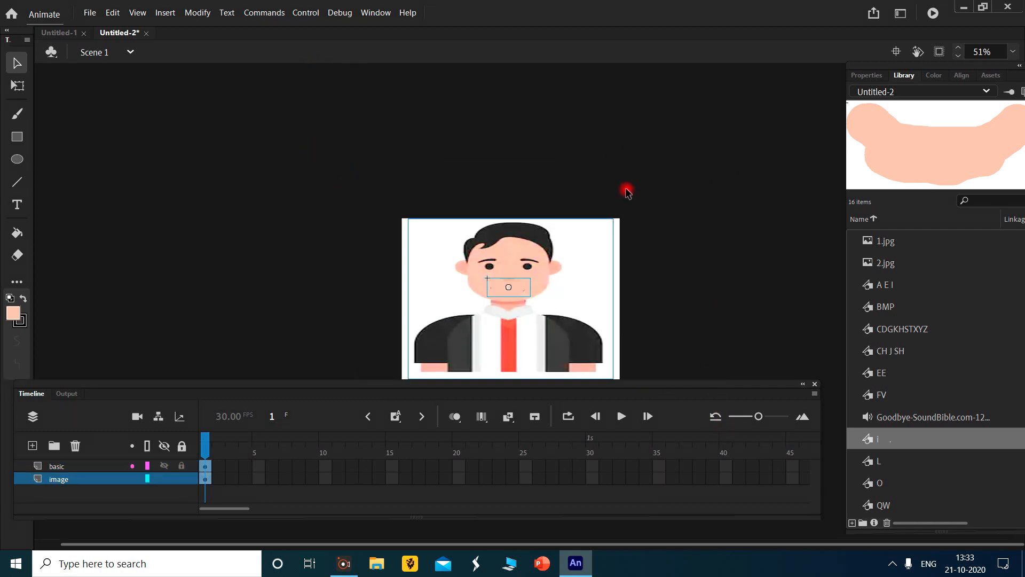
key("F8")
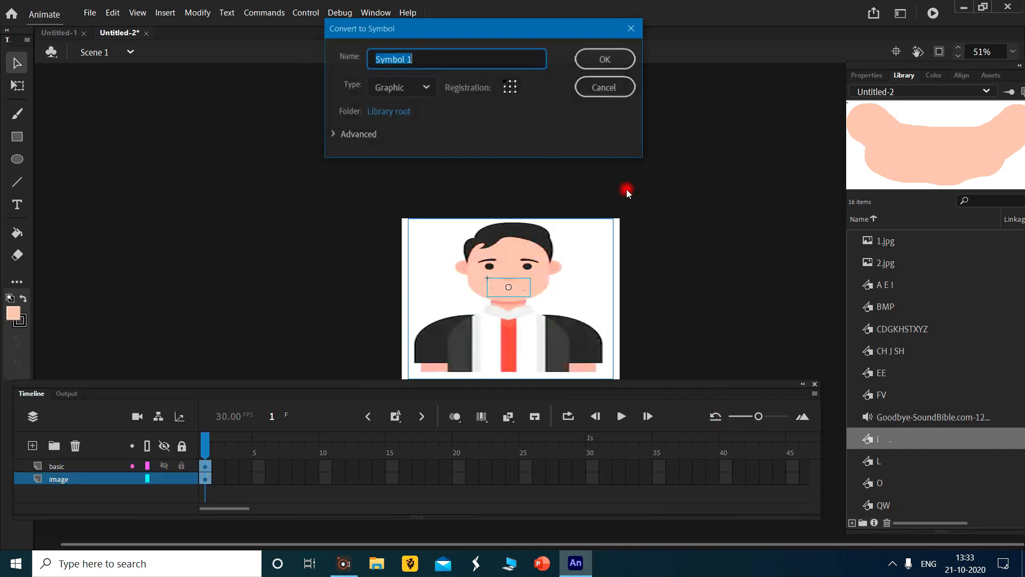
type("image final")
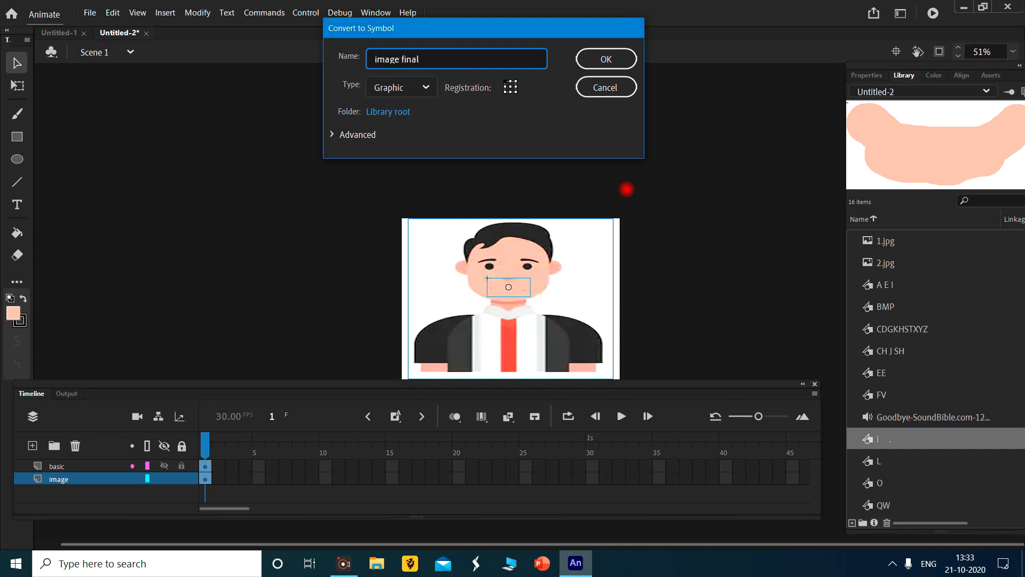
key("Return")
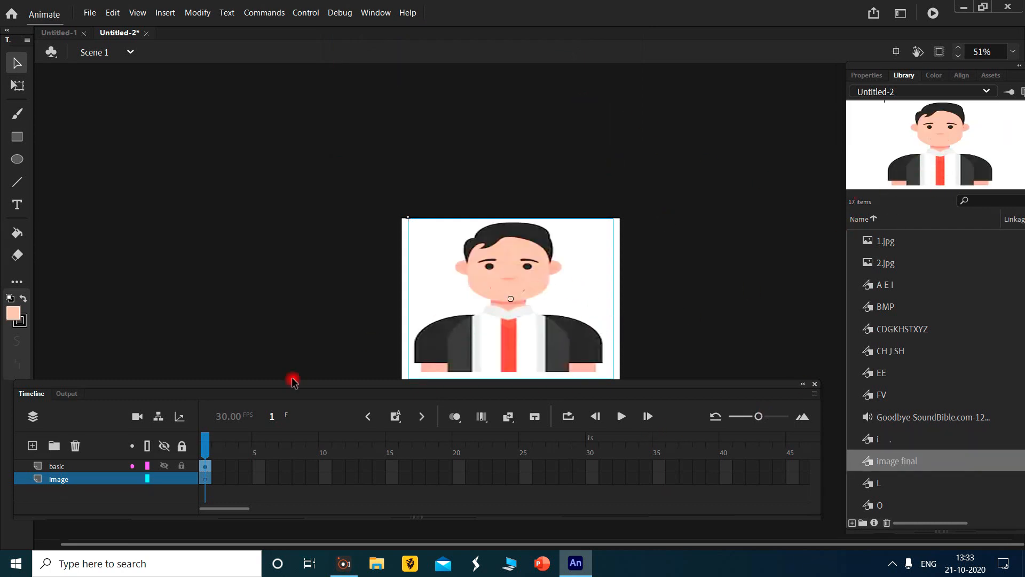
- Delete the image and basic layers and add one new empty layer in their place
left_click(75, 445)
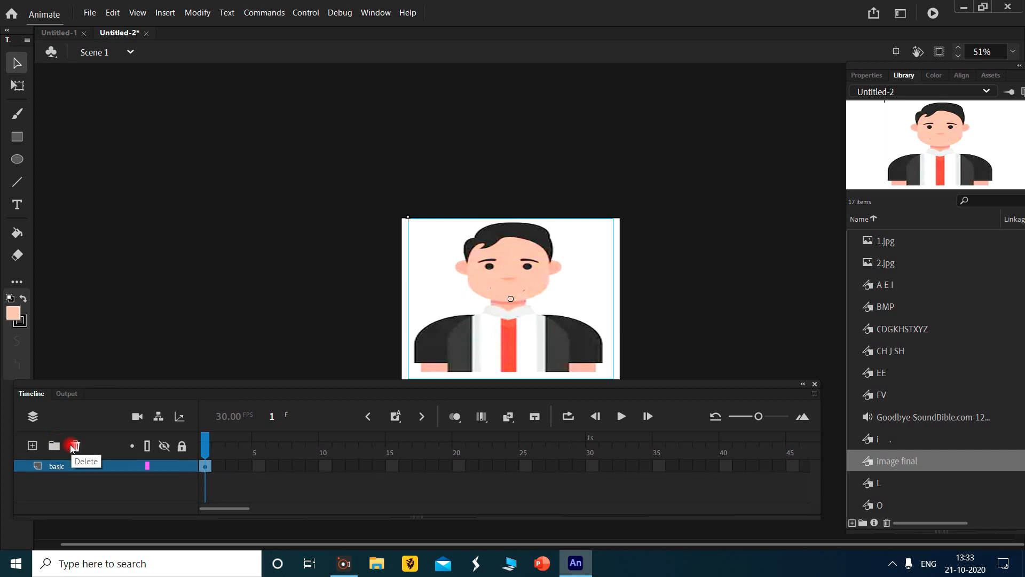
left_click(33, 445)
left_click(55, 480)
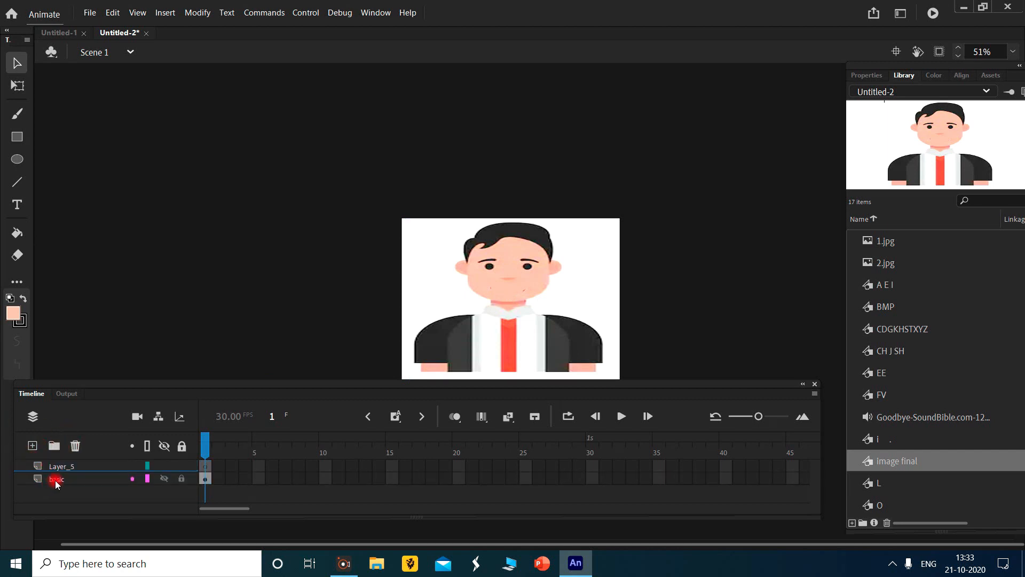
left_click(75, 446)
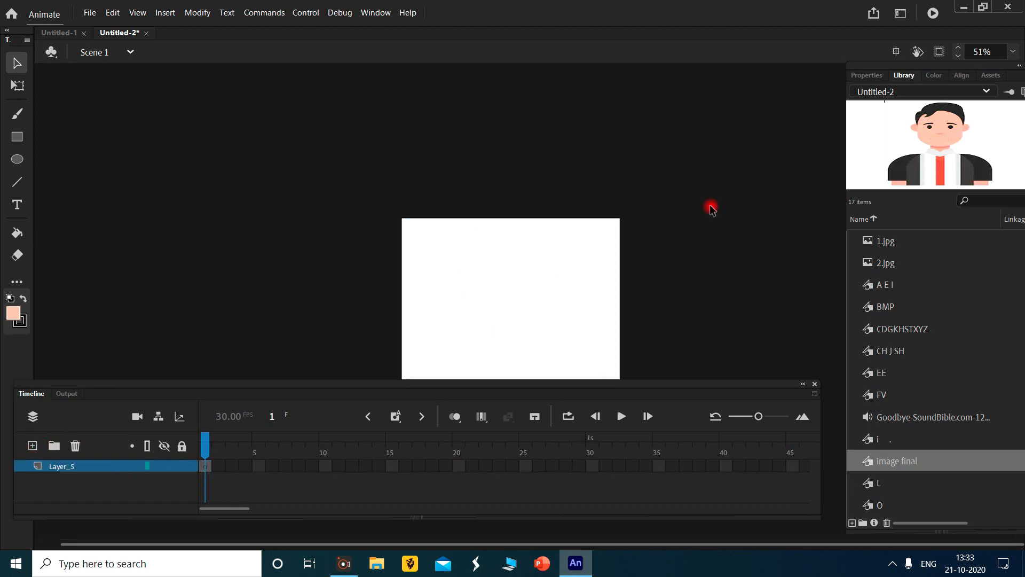
- Place the "image final" symbol from the library on Layer_5 and fit its position to the stage
left_click_drag(550, 291, 498, 300)
scroll(723, 226, "down", 4)
scroll(724, 226, "up", 2)
left_click_drag(549, 216, 562, 213)
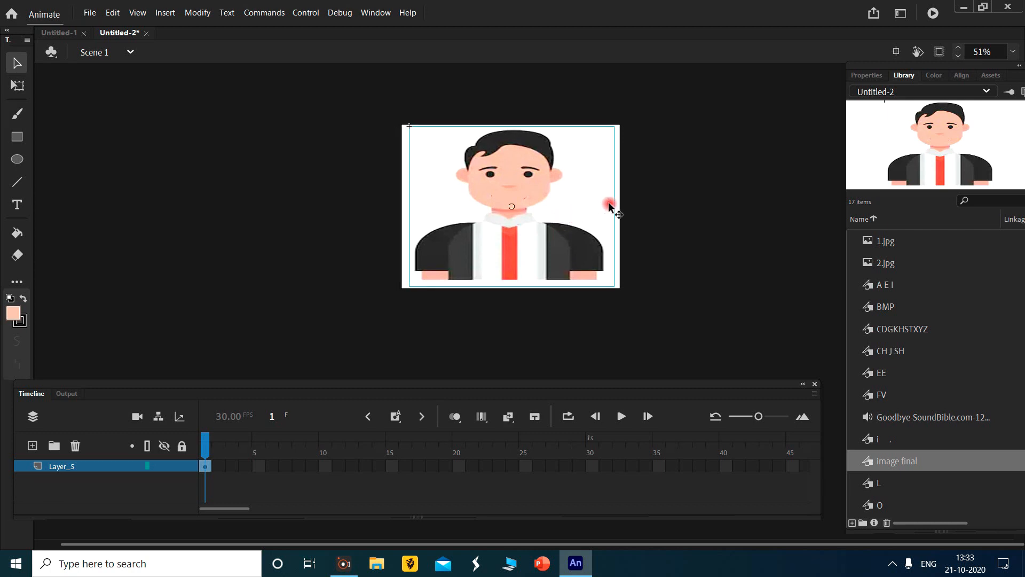
left_click(734, 158)
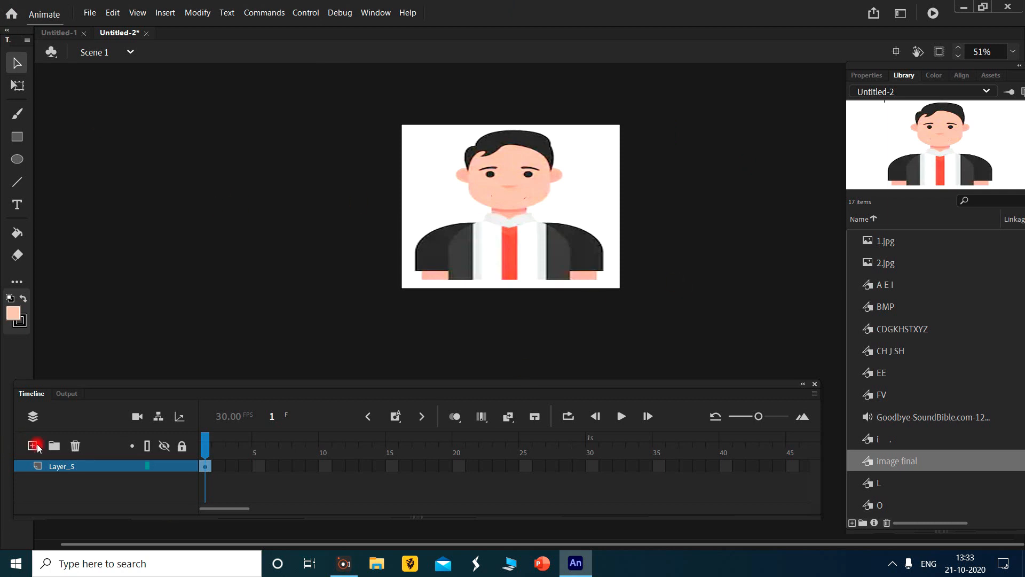
- Add a new layer above Layer_5, lock Layer_5 and name the new layer "music"
left_click(33, 445)
left_click(104, 465)
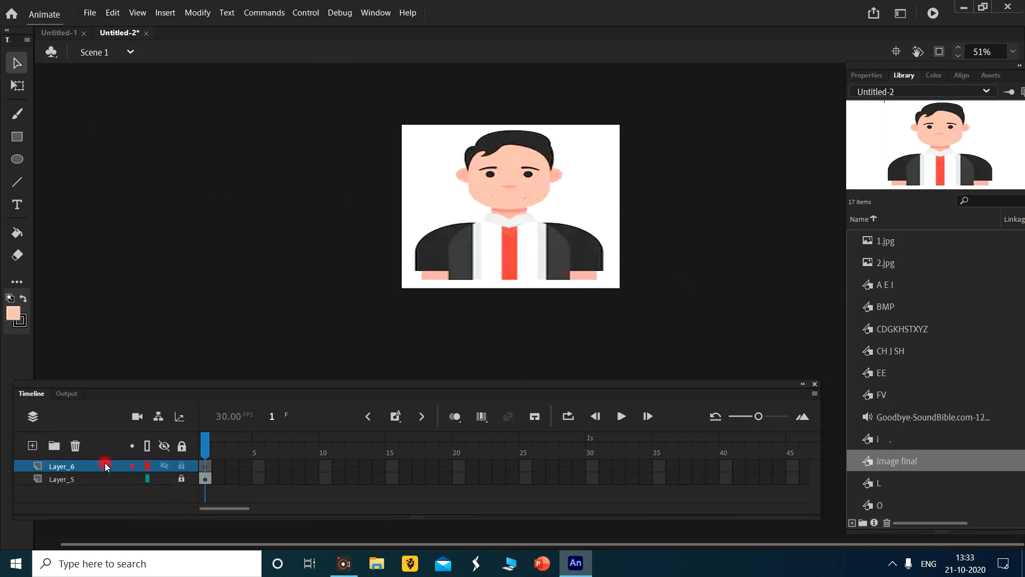
double_click(63, 466)
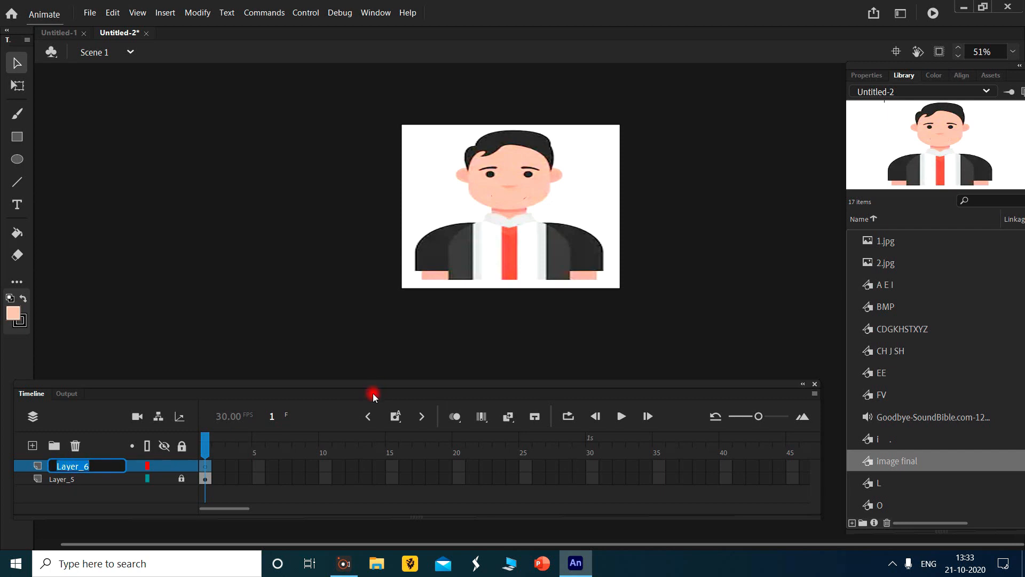
type("music")
- Extend both the music layer and Layer_5 to frame 60 by inserting frames
left_click_drag(226, 510, 243, 507)
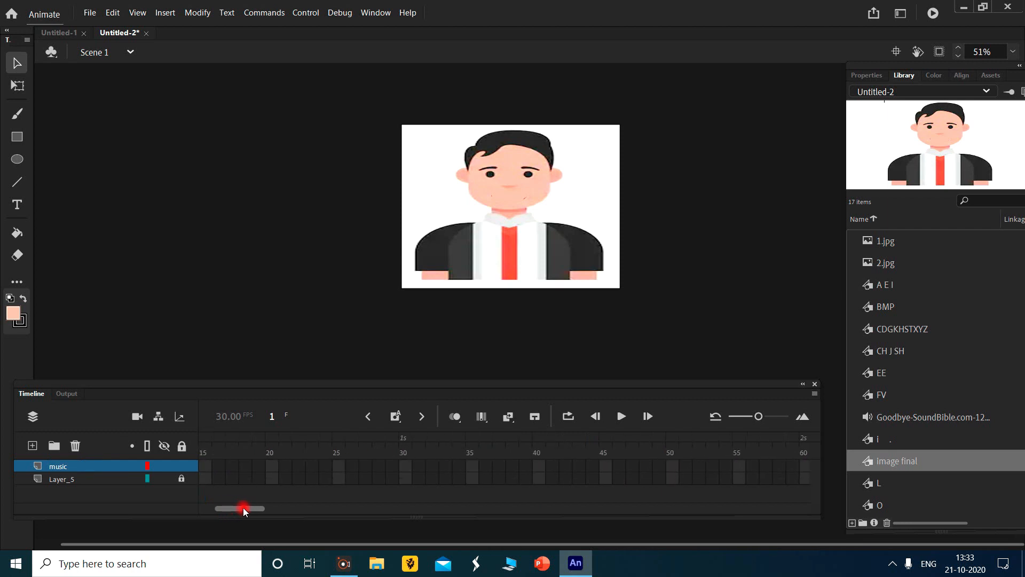
right_click(805, 468)
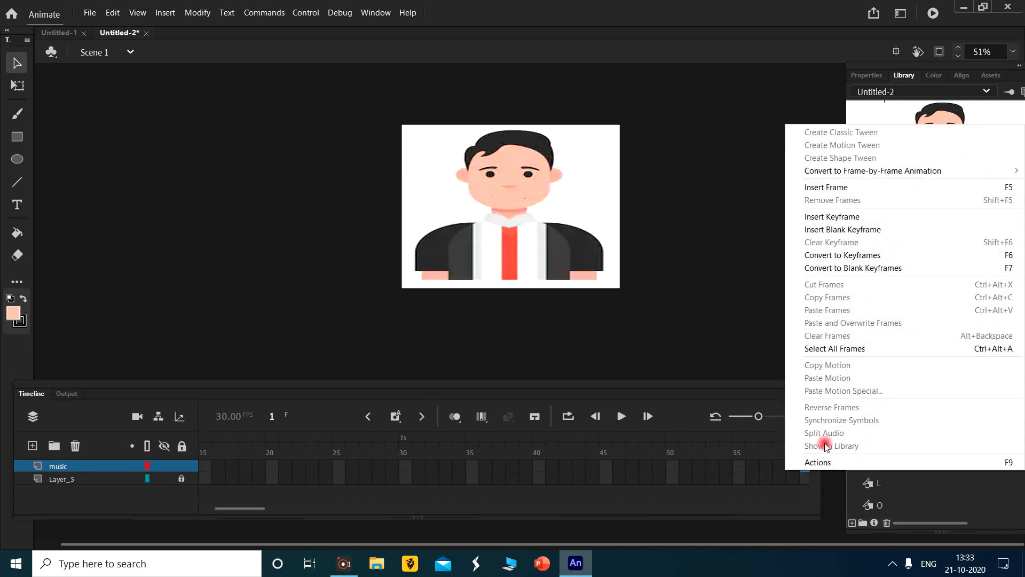
left_click(888, 189)
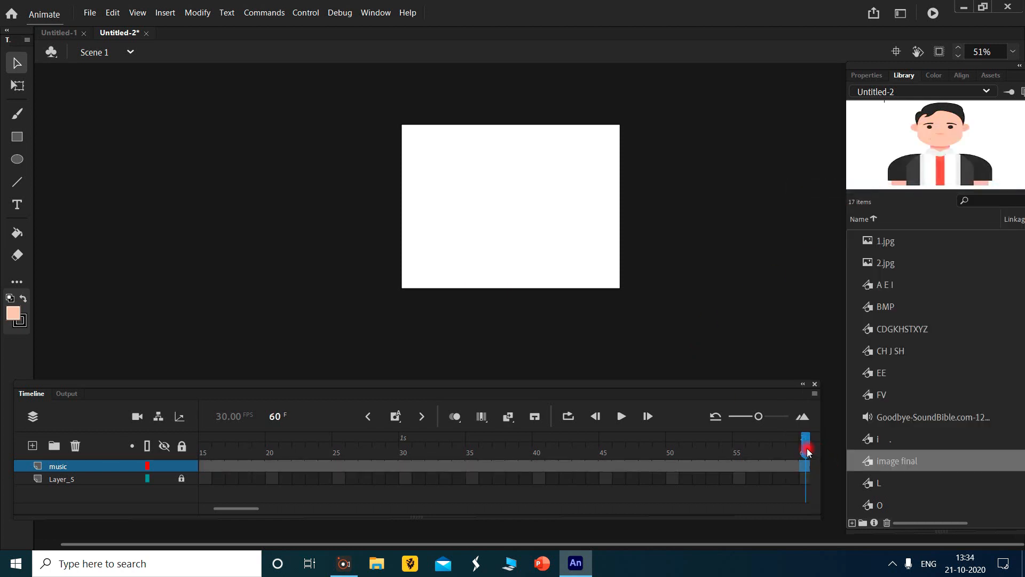
right_click(805, 479)
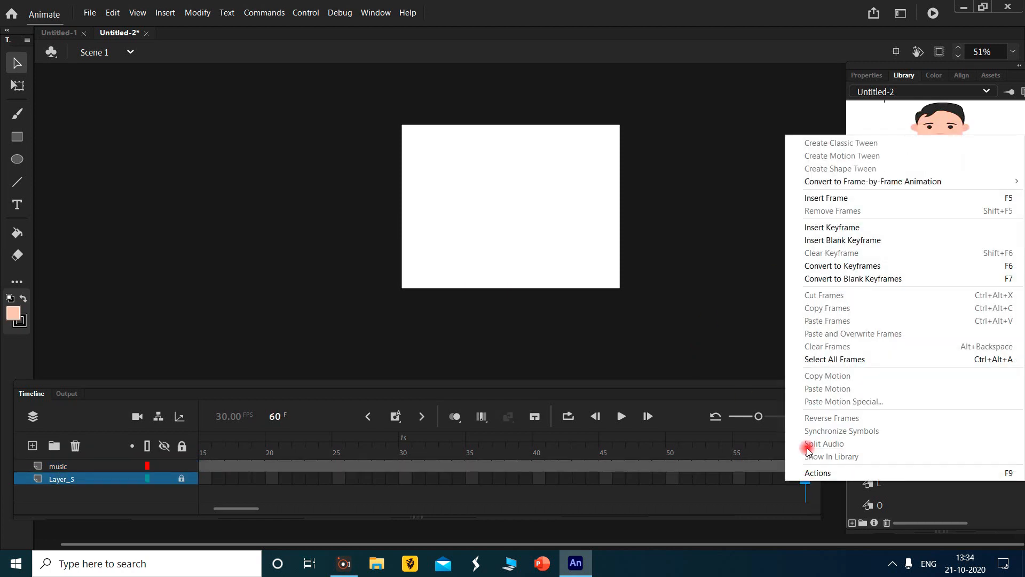
left_click(907, 198)
- Add the Goodbye-SoundBible.com sound from the library to the music layer, starting at frame 1
left_click_drag(806, 443, 139, 479)
left_click_drag(218, 467, 200, 469)
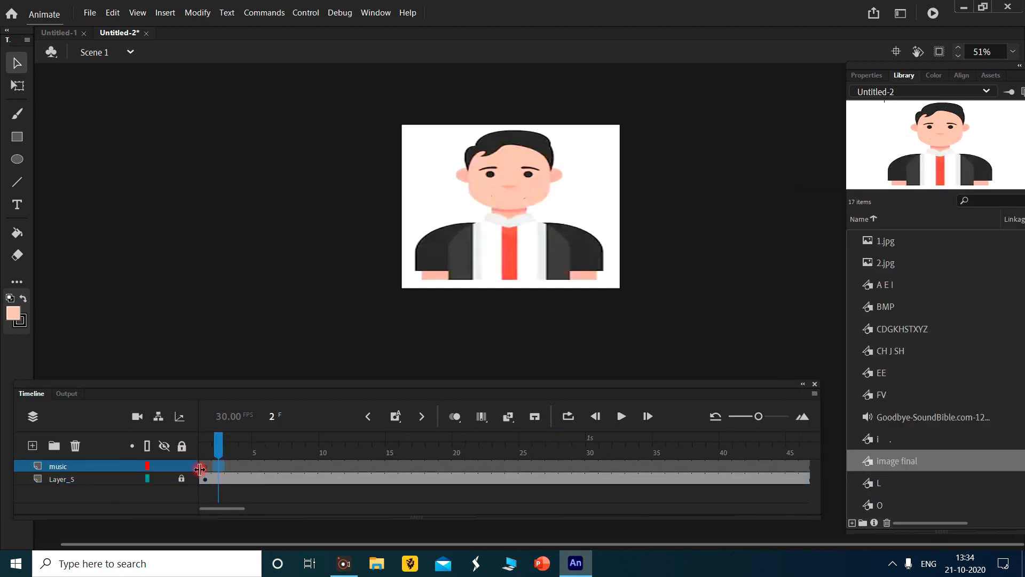
left_click(206, 468)
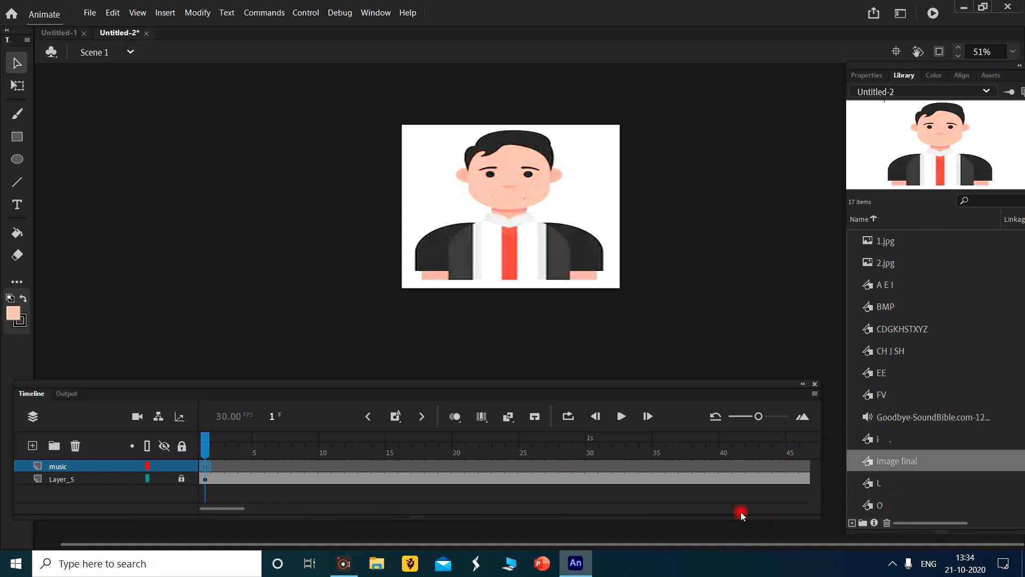
left_click_drag(237, 515, 191, 502)
scroll(958, 368, "down", 3)
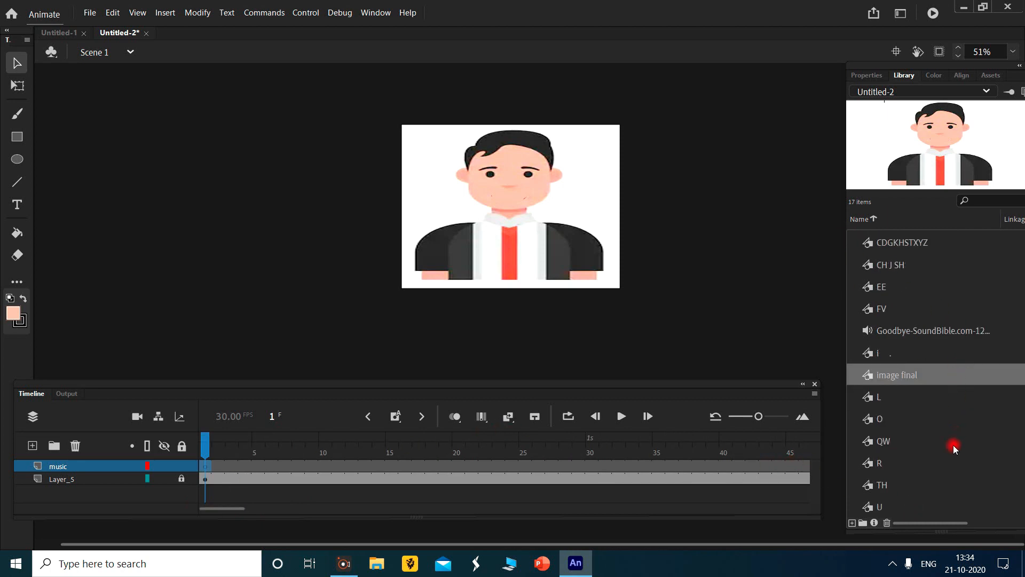
left_click(953, 334)
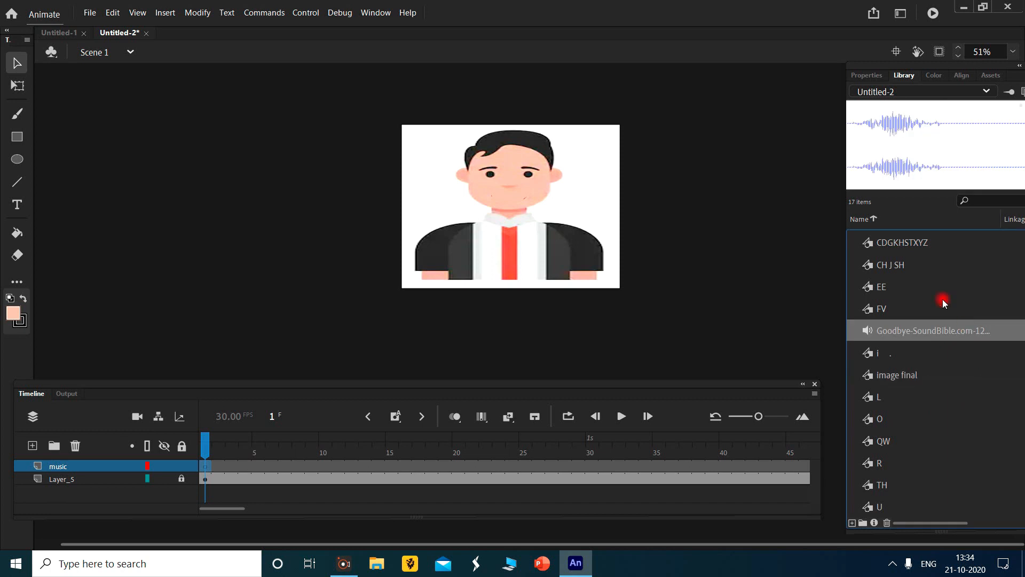
left_click_drag(936, 124, 875, 141)
left_click_drag(748, 163, 484, 195)
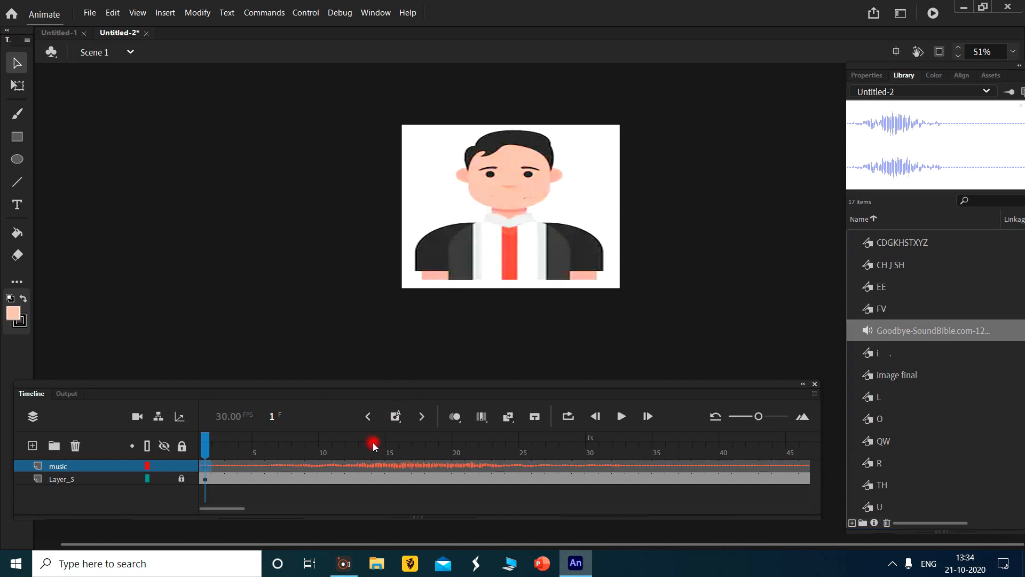
- Play the timeline to hear the sound, return to frame 1 and scrub the waveform around frame 10
left_click(618, 415)
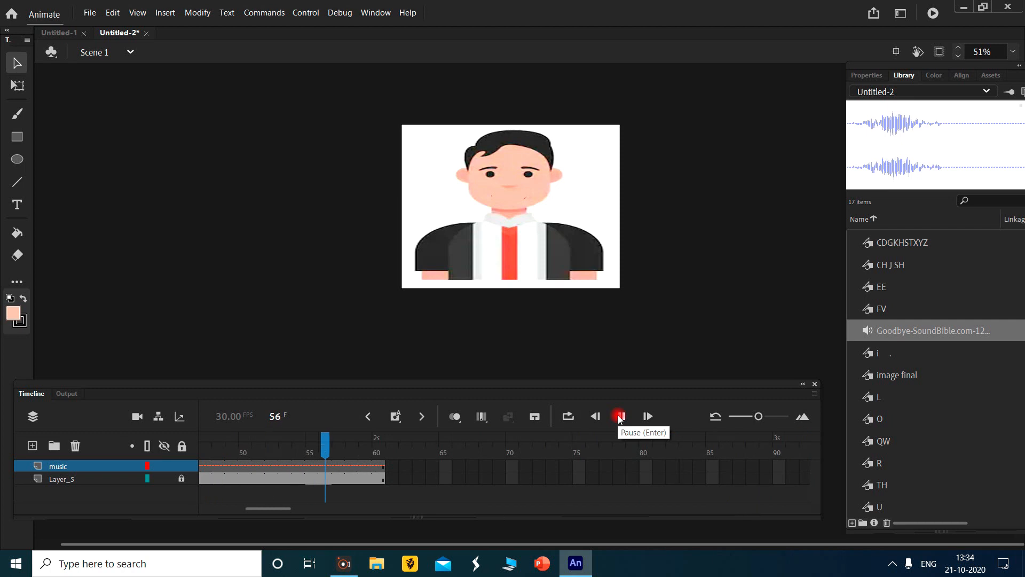
left_click_drag(380, 445, 168, 482)
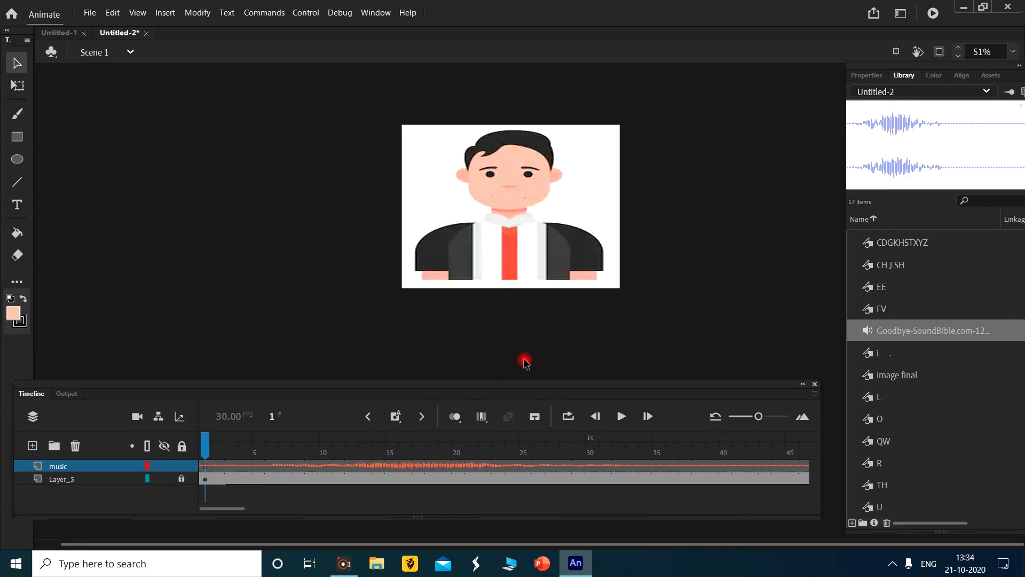
left_click(322, 452)
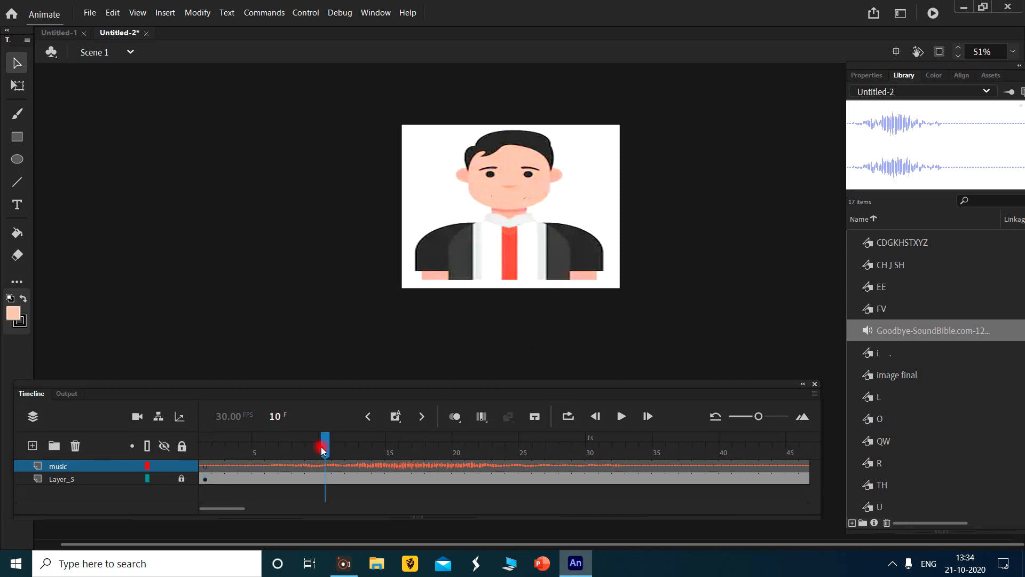
left_click_drag(325, 449, 316, 448)
- Set the music layer sound's sync to Stream and leave its playback mode on Repeat
left_click(452, 474)
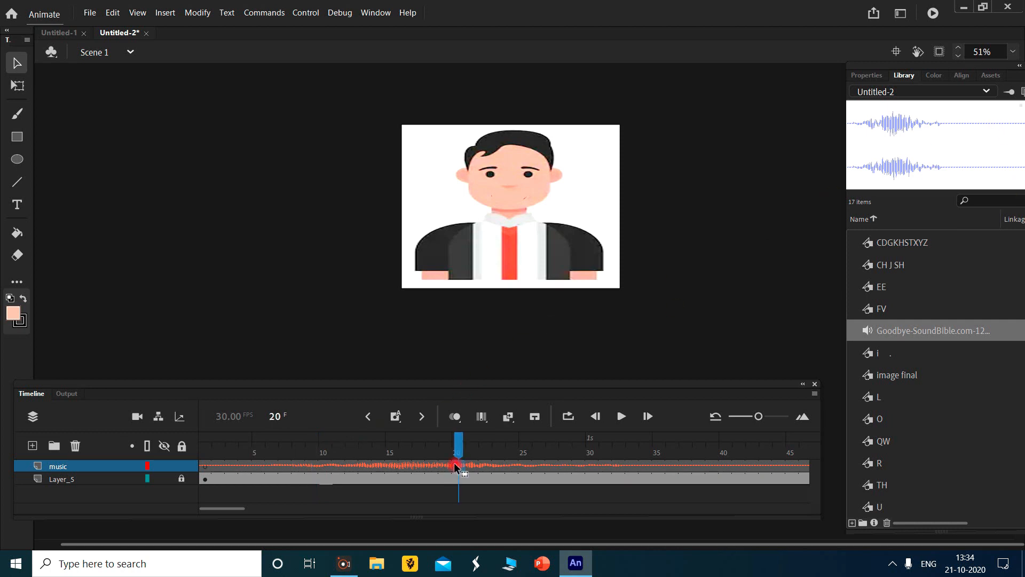
left_click(878, 75)
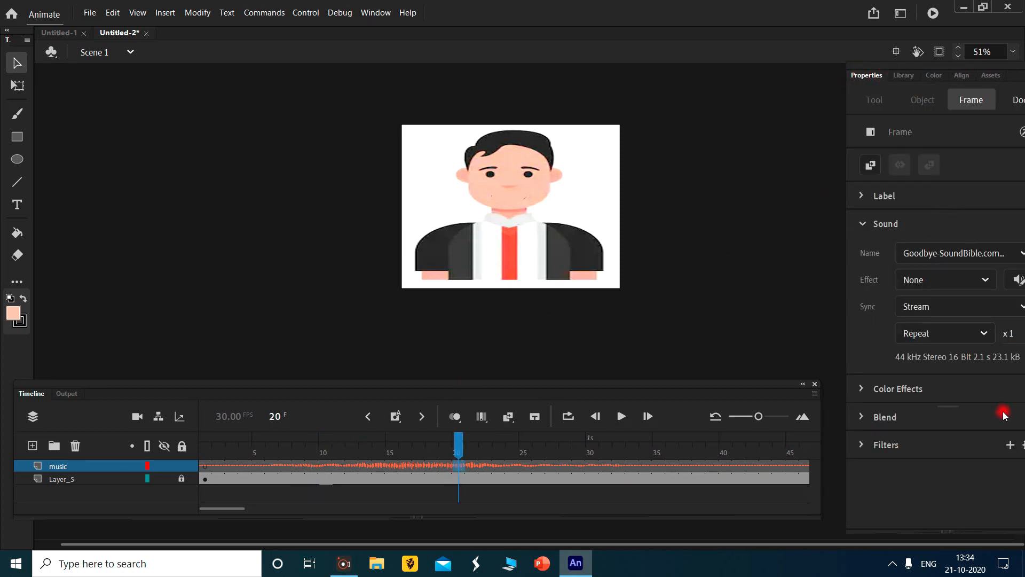
left_click(975, 303)
left_click(990, 398)
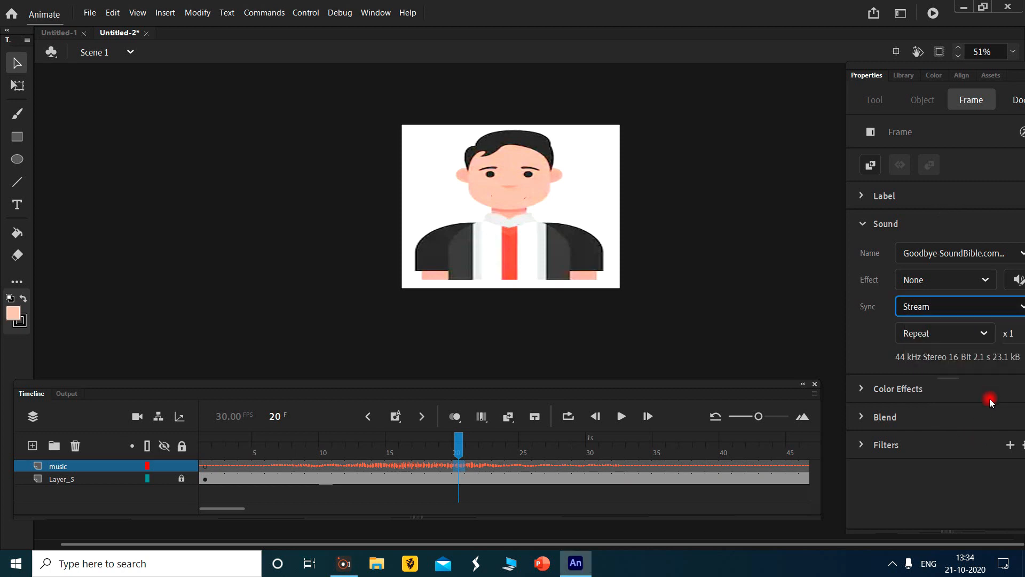
left_click(947, 339)
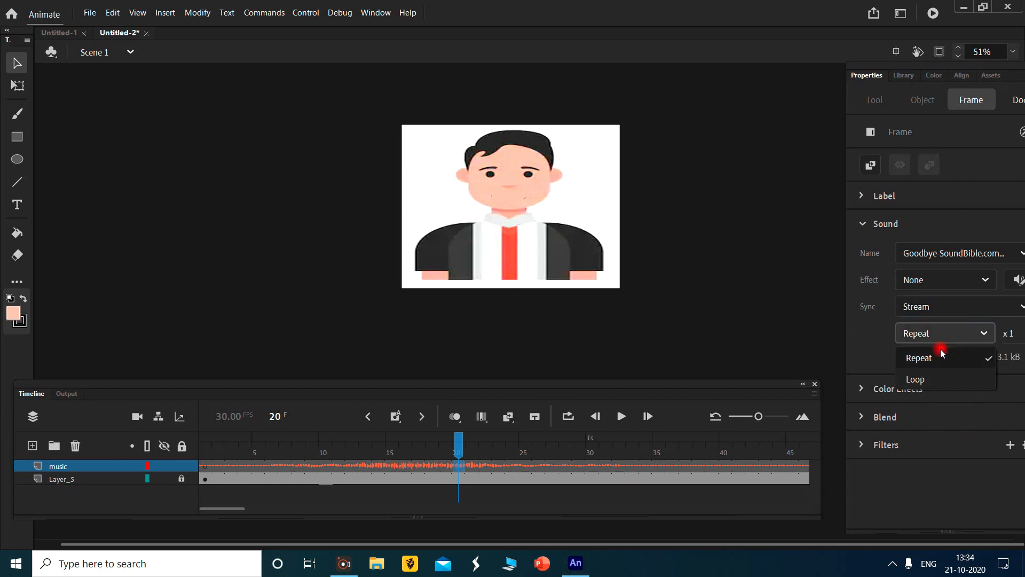
left_click(759, 280)
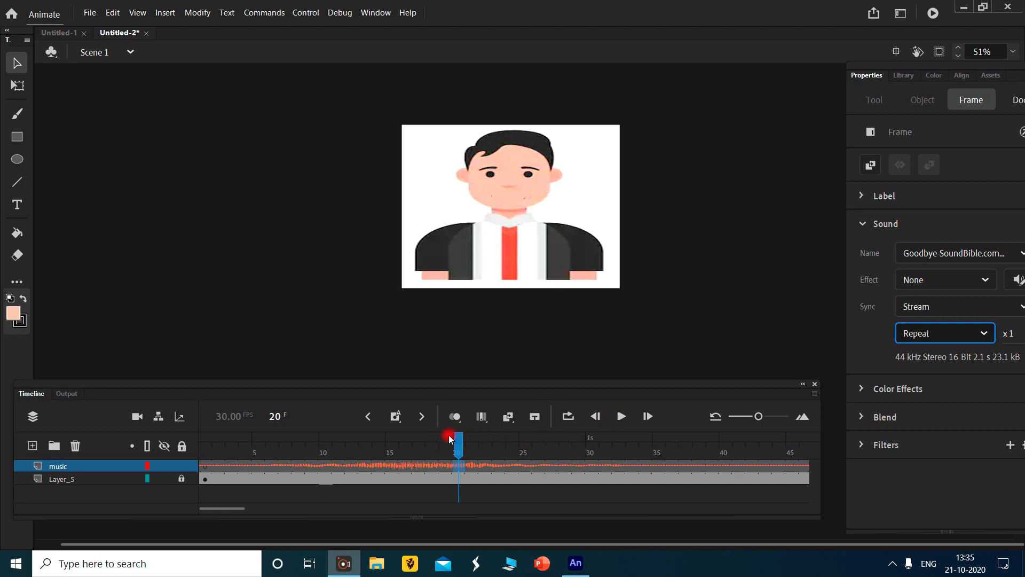
- Scrub the sound waveform back to frame 7
left_click_drag(458, 447, 391, 448)
mouse_move(294, 458)
left_mouse_down()
mouse_move(632, 458)
mouse_move(217, 459)
mouse_move(297, 458)
mouse_move(249, 458)
mouse_move(279, 460)
left_mouse_up()
left_click(285, 484)
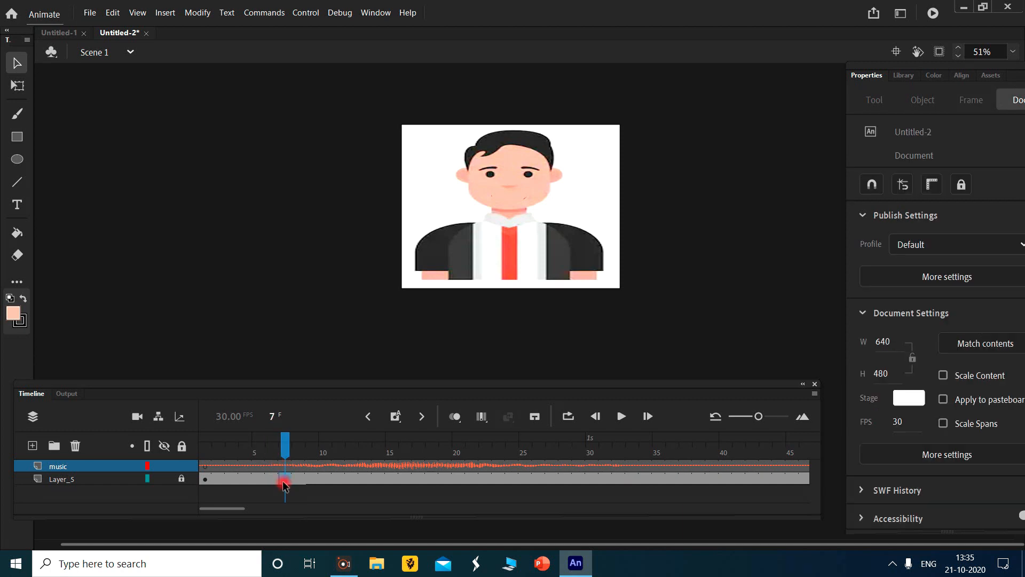
right_click(284, 482)
left_click(421, 199)
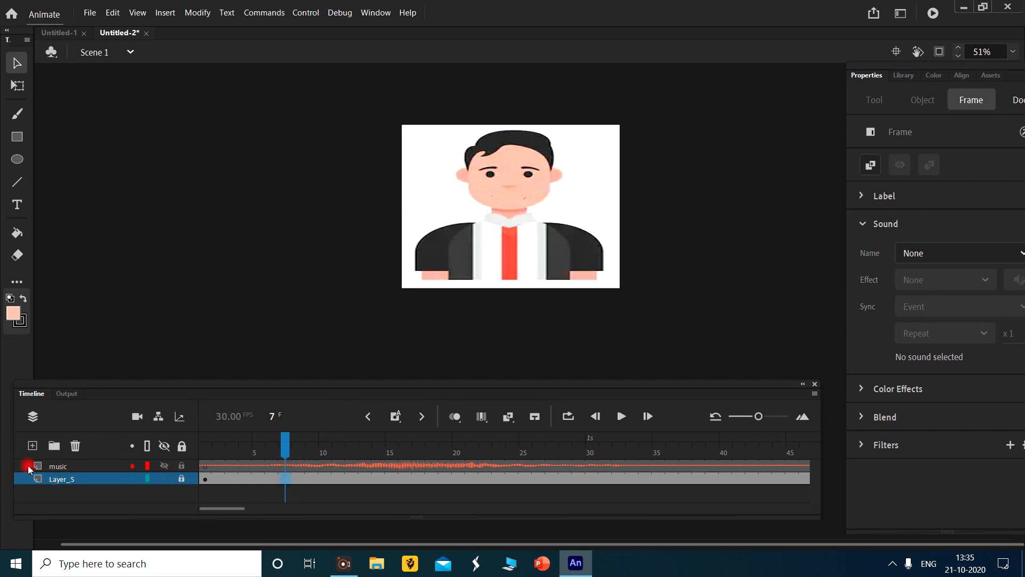
- Add a new layer above the music layer and name it mouth
left_click(54, 465)
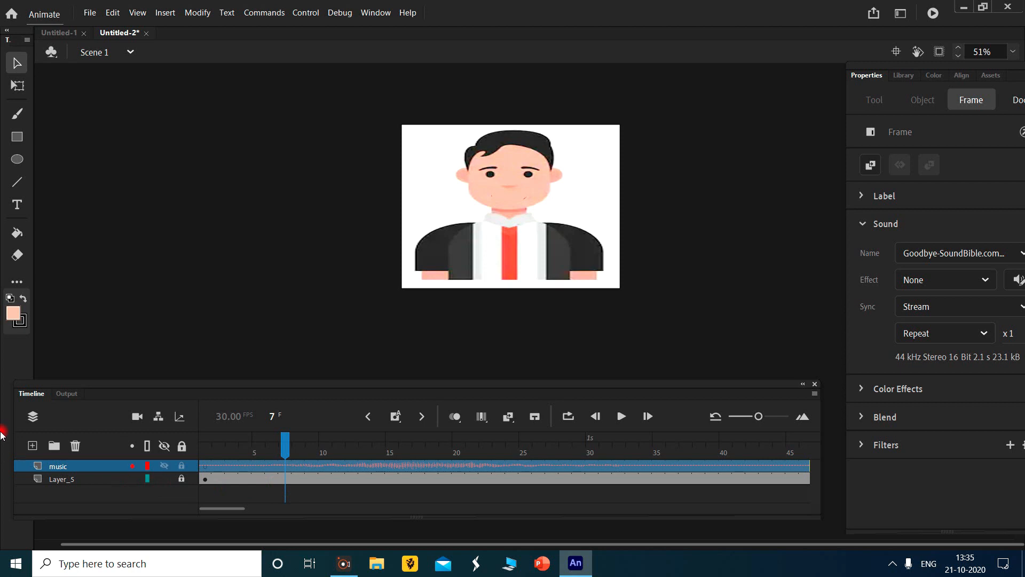
left_click(32, 445)
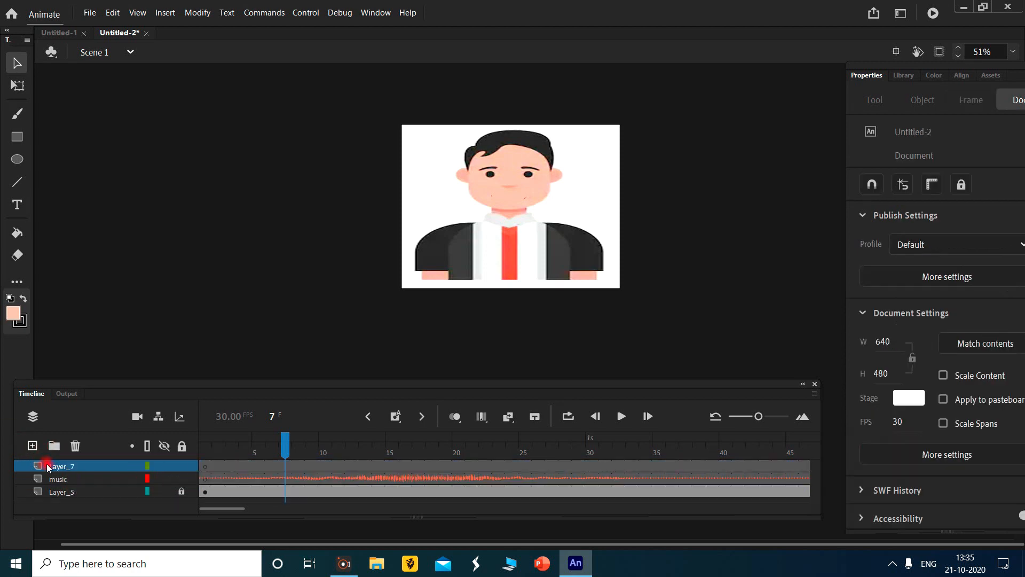
double_click(75, 466)
type("mo")
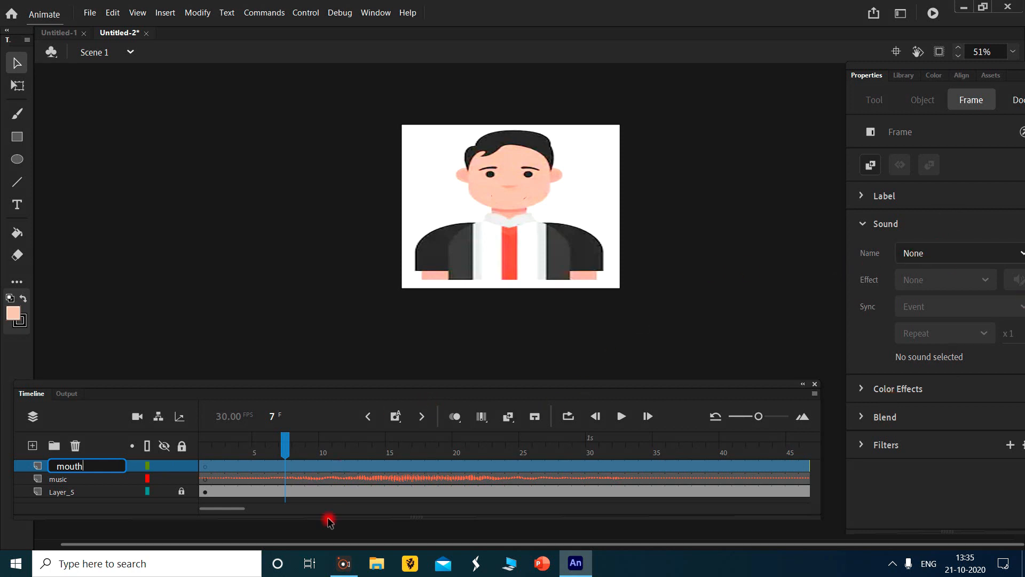
type("uth")
- Insert a blank keyframe at frame 7 of the mouth layer
left_click(290, 470)
right_click(286, 468)
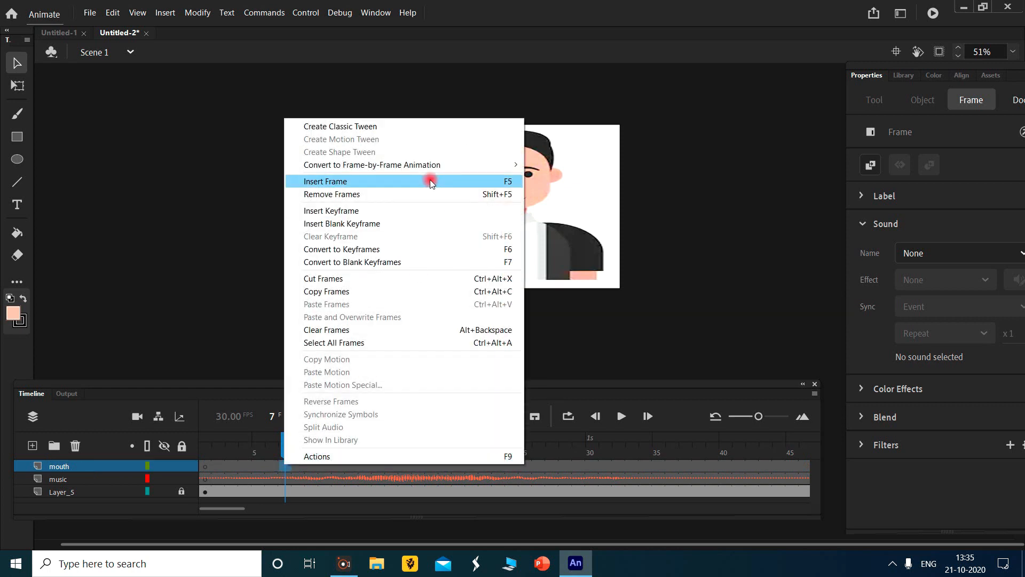
left_click(431, 183)
right_click(289, 470)
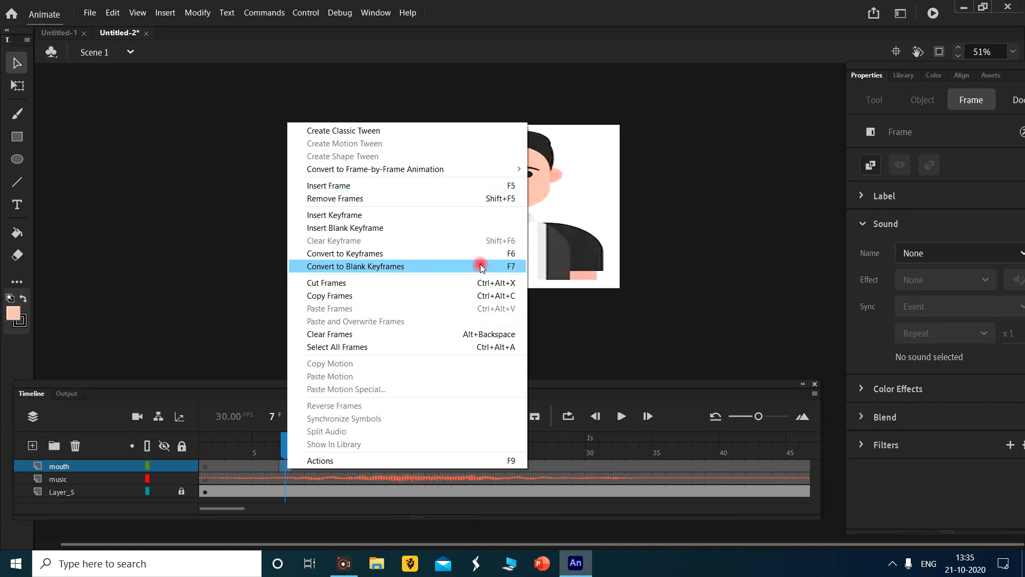
left_click(414, 229)
- Try a blank keyframe at frame 8 of the mouth layer
left_click(300, 442)
mouse_move(301, 442)
left_mouse_down()
mouse_move(320, 443)
mouse_move(292, 448)
mouse_move(311, 444)
left_mouse_up()
left_click(315, 466)
right_click(315, 469)
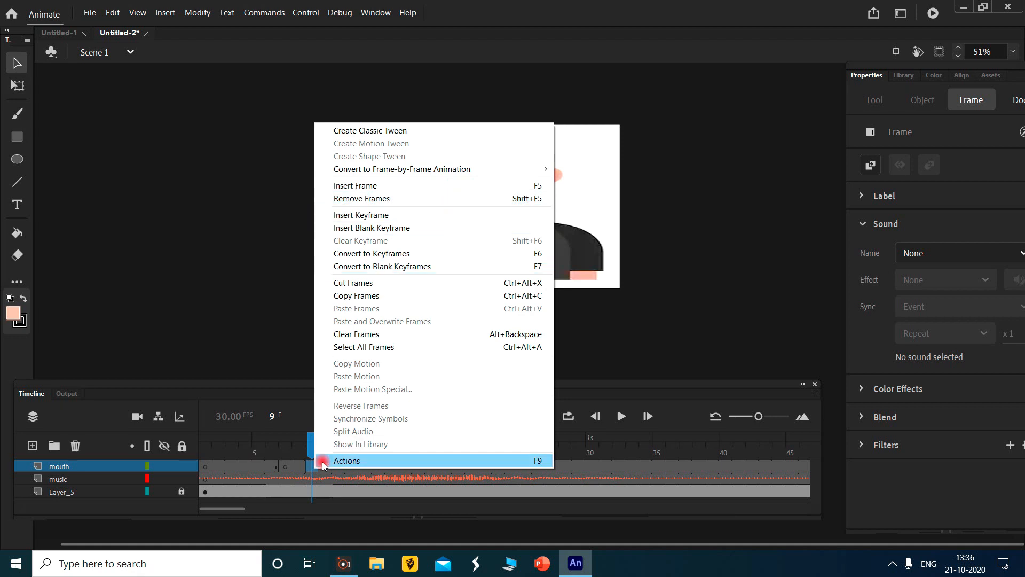
left_click(295, 467)
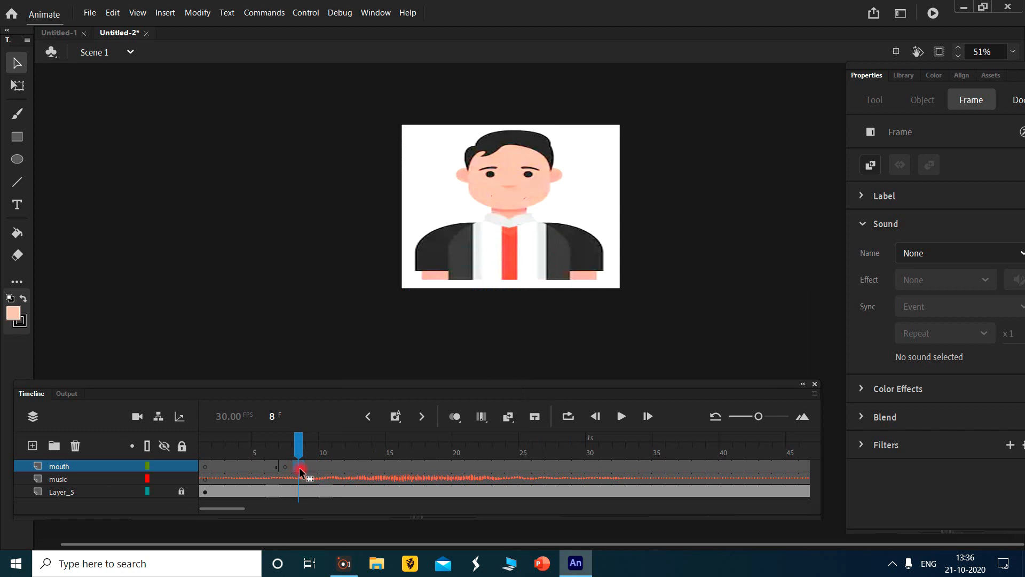
right_click(301, 472)
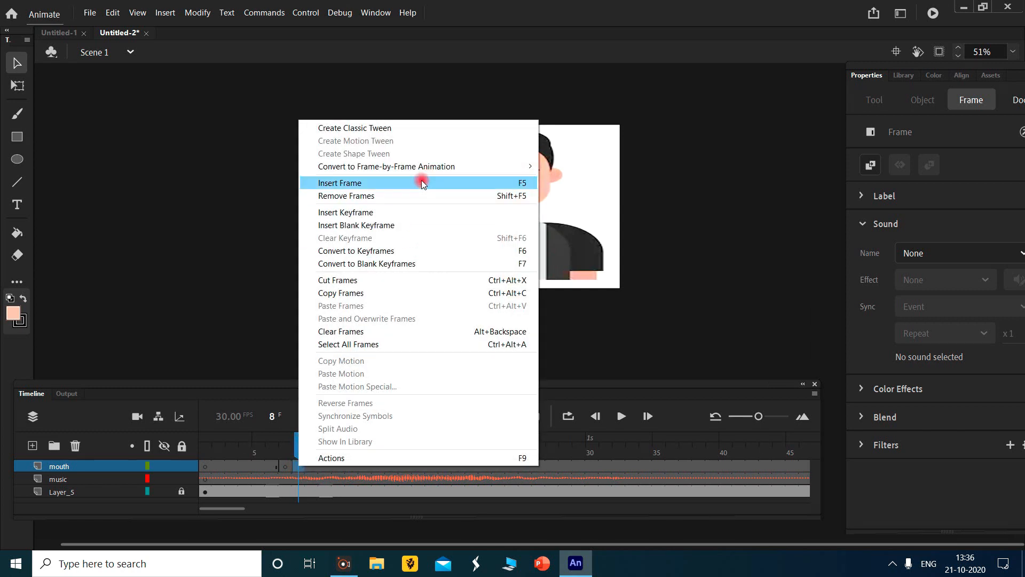
left_click(432, 226)
- Remove the mouth layer's blank keyframe at frame 8 and place blank keyframes at frames 9 and 11
right_click(312, 467)
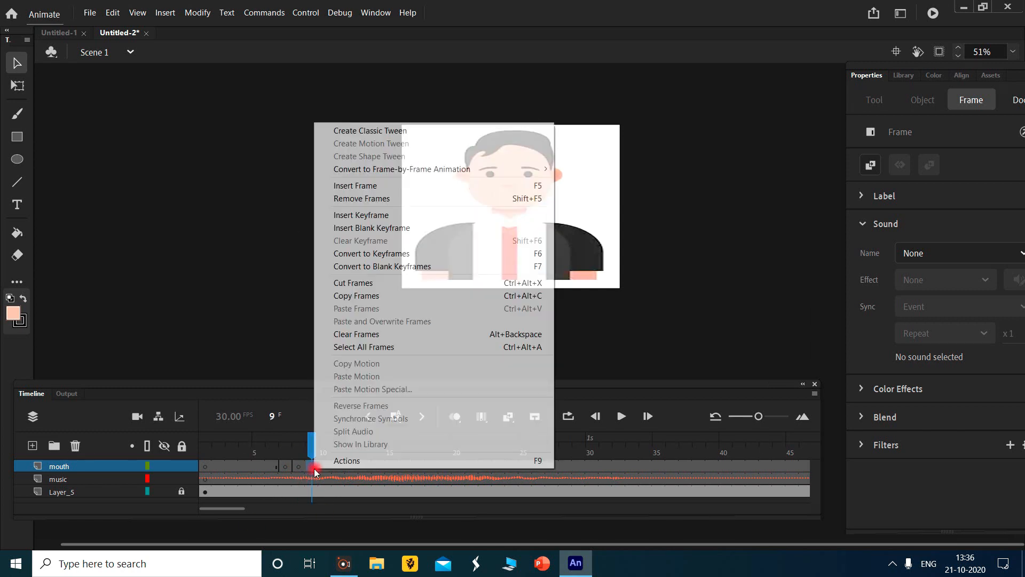
left_click(292, 469)
left_click_drag(286, 449, 315, 466)
left_click(299, 474)
left_click(299, 467)
right_click(340, 465)
left_click(469, 224)
- Insert blank keyframes on the mouth layer at every second frame from 13 to 35
right_click(366, 466)
left_click(483, 230)
right_click(393, 466)
left_click(527, 266)
left_click(416, 466)
right_click(418, 466)
left_click(480, 230)
left_click(444, 466)
right_click(445, 466)
left_click(507, 229)
left_click(472, 466)
right_click(472, 466)
left_click(534, 227)
left_click(498, 466)
right_click(499, 466)
left_click(534, 224)
left_click(525, 466)
right_click(525, 466)
left_click(670, 229)
left_click(552, 466)
right_click(552, 466)
left_click(705, 230)
left_click(579, 466)
right_click(578, 466)
left_click(605, 466)
right_click(606, 466)
left_click(741, 229)
left_click(632, 466)
right_click(632, 466)
left_click(742, 227)
left_click(659, 467)
right_click(659, 466)
left_click(750, 227)
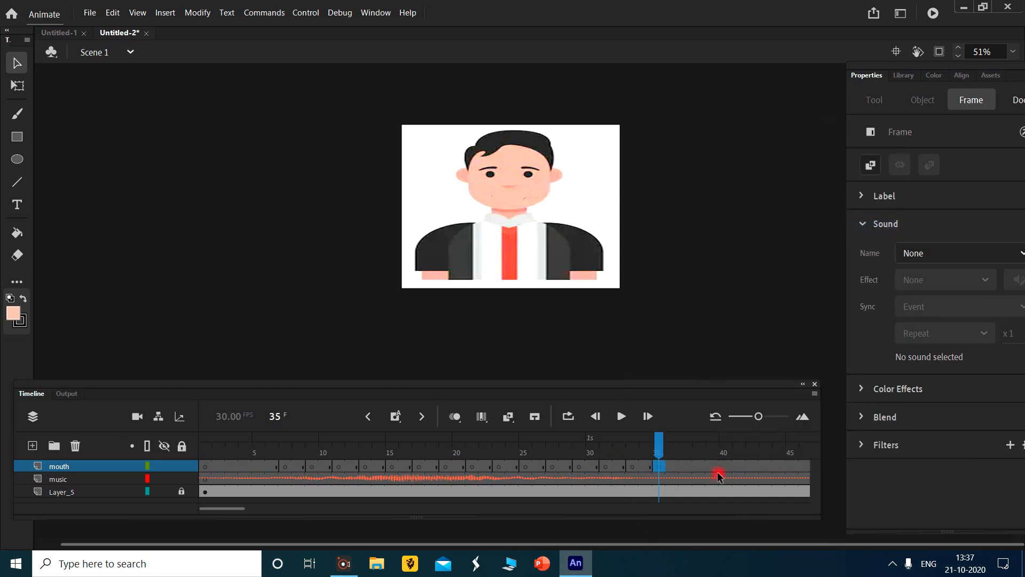
- Return to frame 7 and lock the music layer
left_click_drag(661, 439, 292, 460)
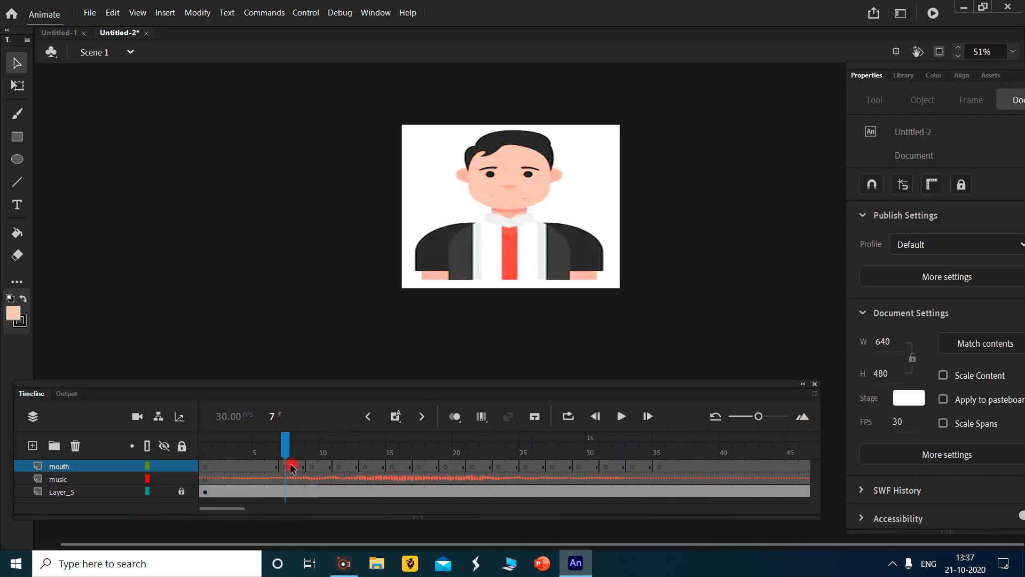
scroll(523, 225, "up", 5)
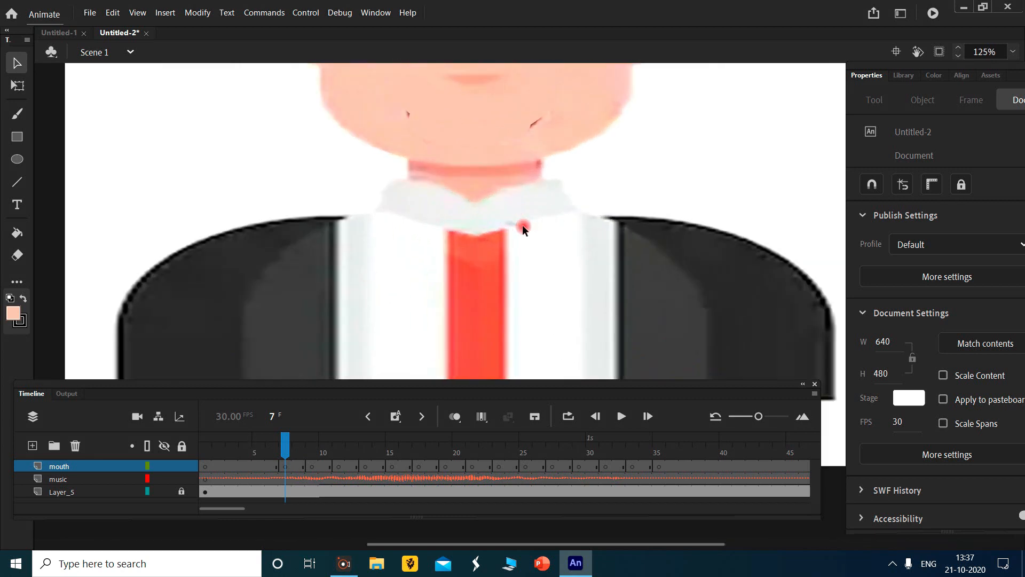
scroll(522, 225, "up", 3)
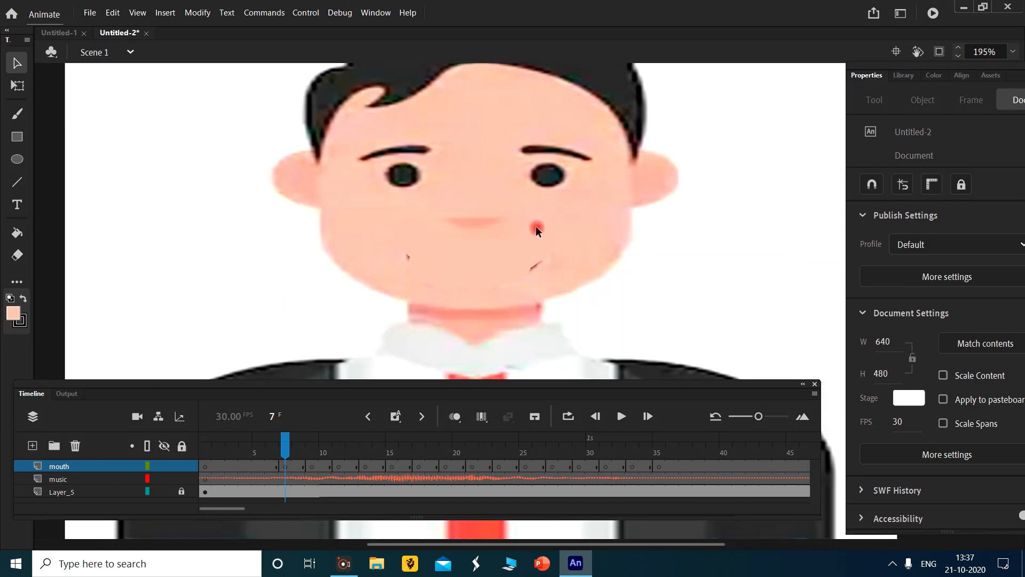
left_click(182, 479)
- Place the CDGKHSTXYZ mouth symbol from the library below the nose at frame 7 and narrow it to fit the face
left_click(903, 75)
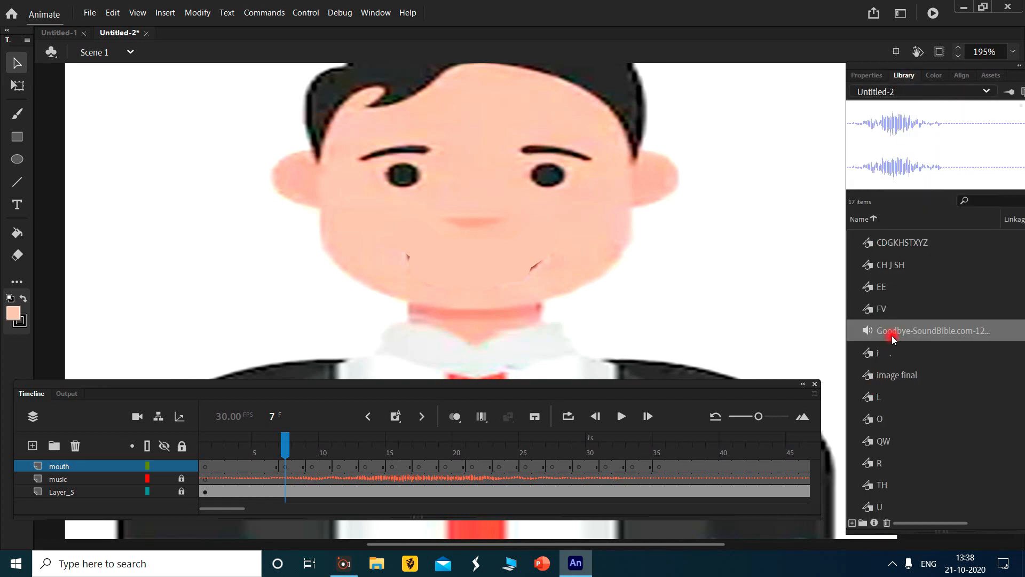
left_click(911, 241)
left_click_drag(954, 157, 474, 258)
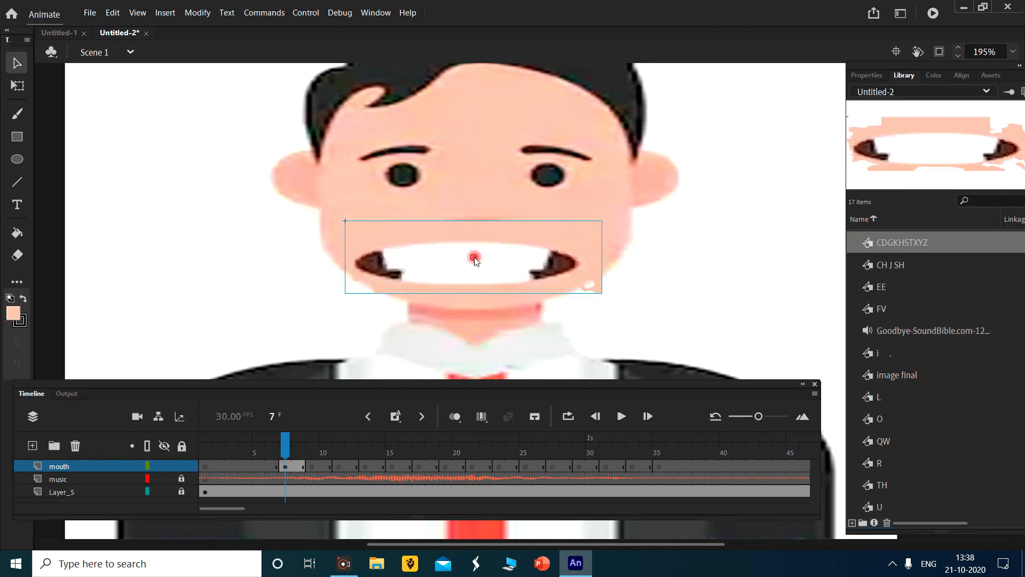
mouse_move(495, 260)
left_mouse_down()
mouse_move(476, 259)
mouse_move(492, 293)
mouse_move(484, 274)
left_mouse_up()
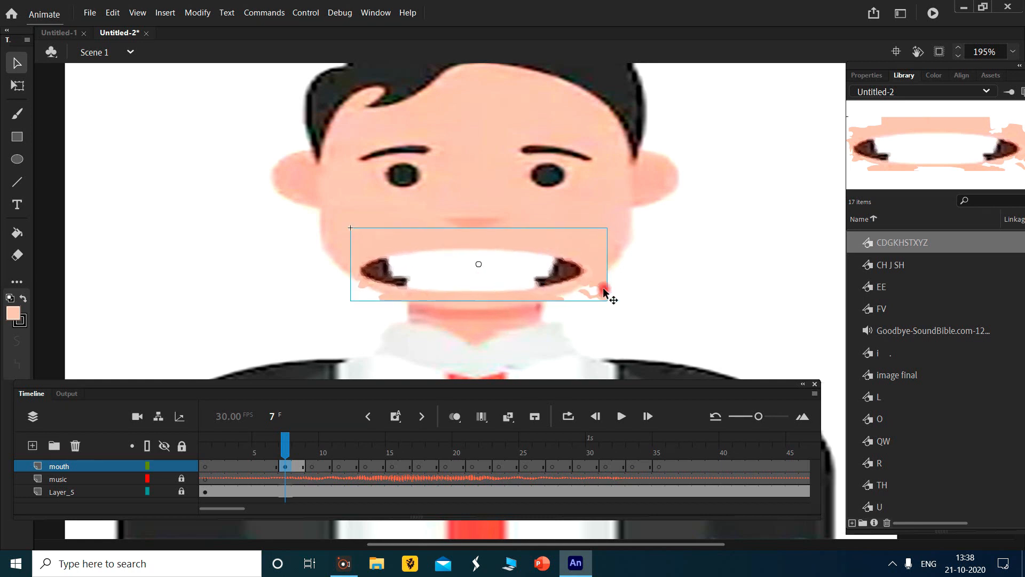
left_click(17, 86)
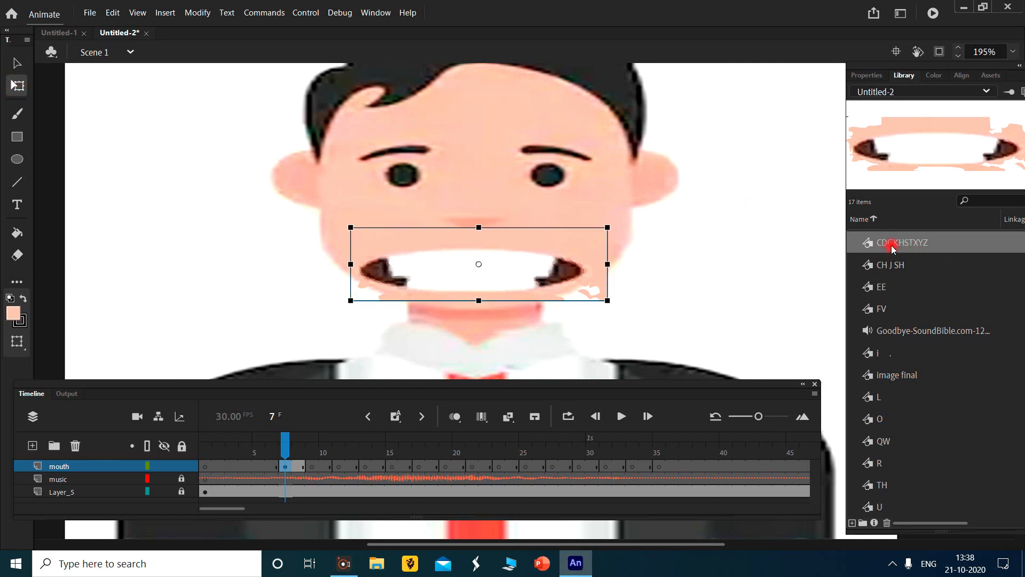
left_click_drag(608, 263, 528, 260)
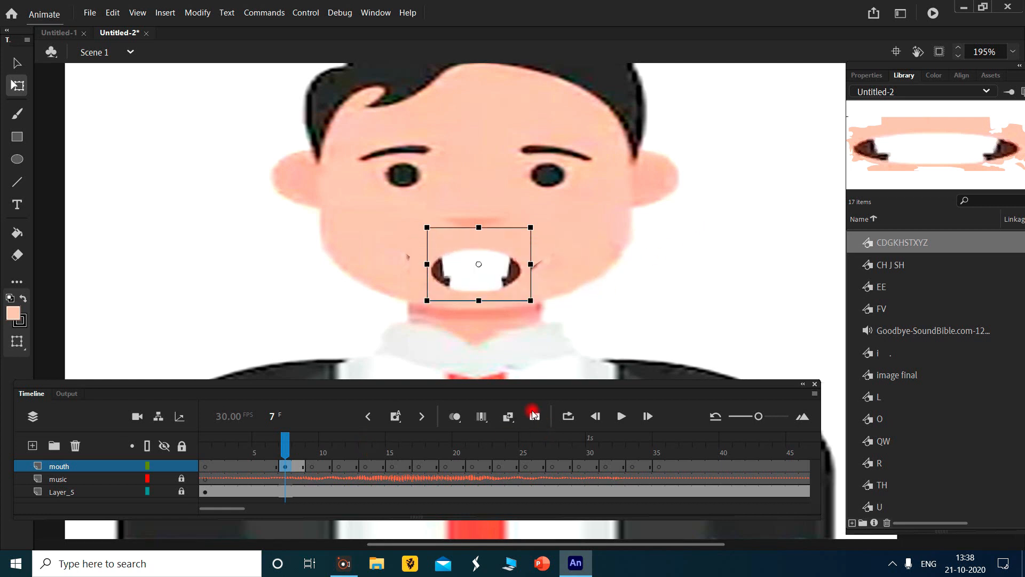
- Turn on onion skinning and place the O mouth symbol at frame 9, scaled slightly to match the previous mouth
left_click(455, 415)
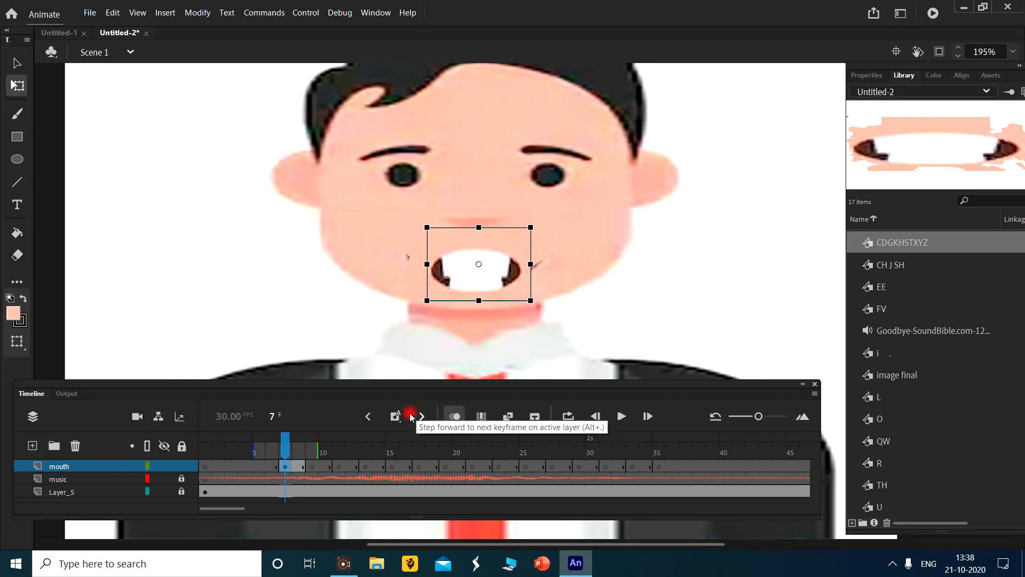
left_click(296, 450)
left_click_drag(296, 450, 310, 450)
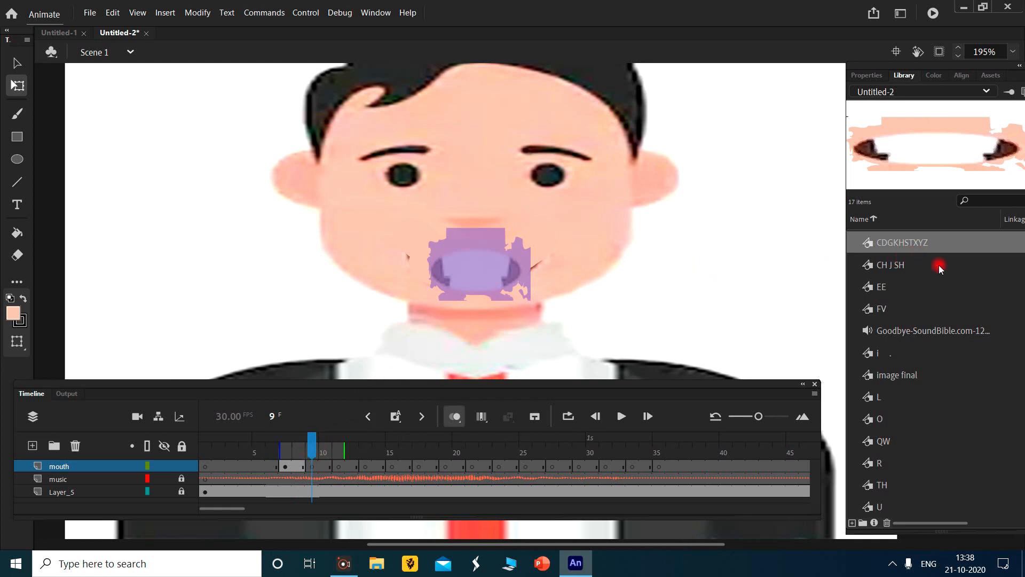
left_click(878, 419)
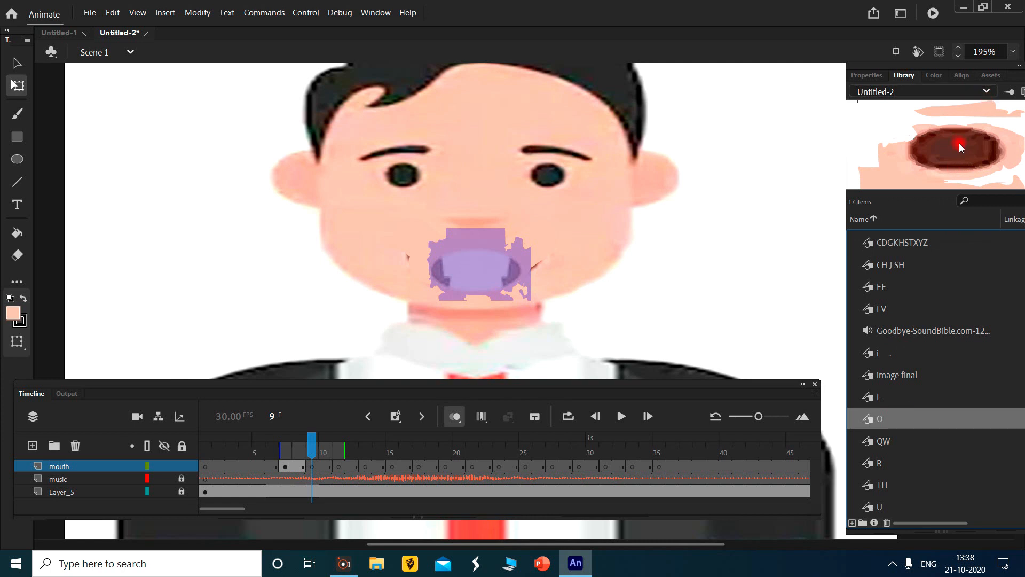
left_click_drag(959, 143, 477, 266)
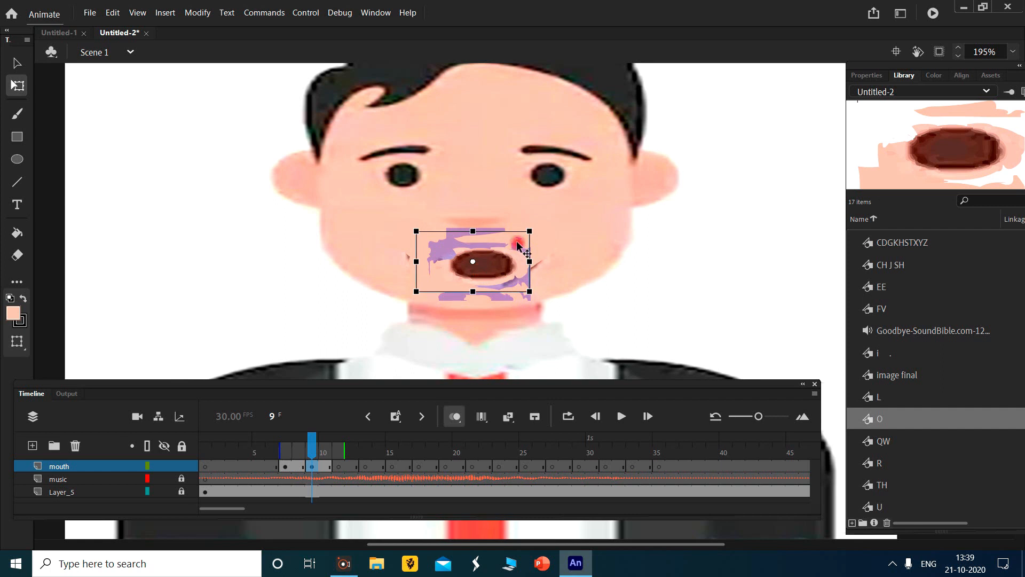
left_click_drag(529, 228, 530, 228)
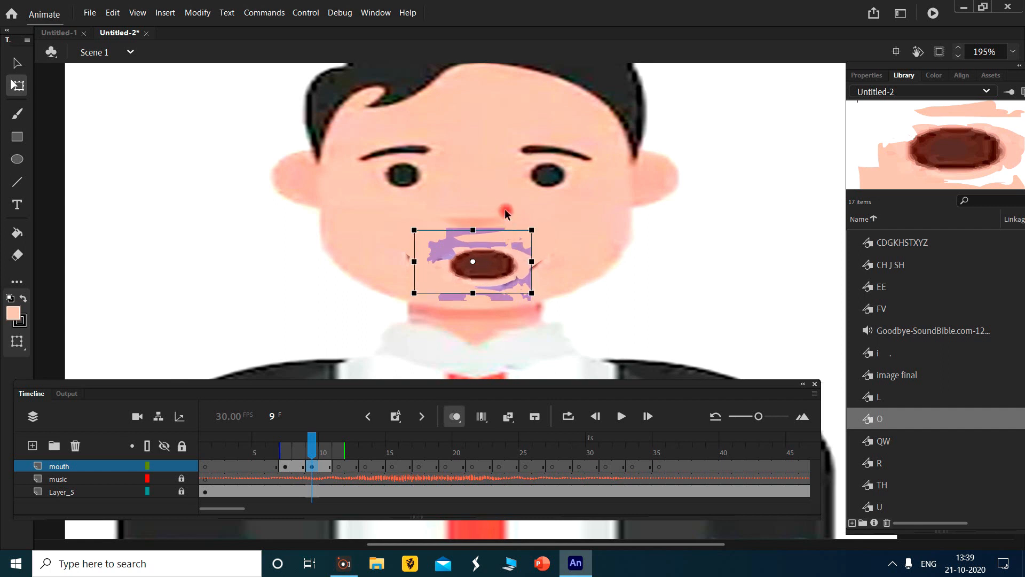
left_click(526, 208)
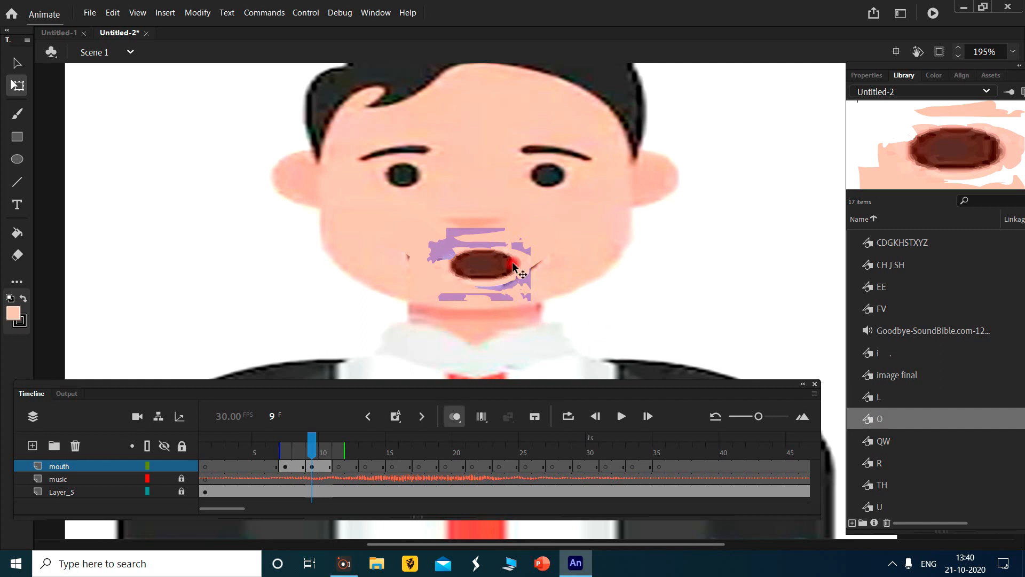
- Place the BMP mouth symbol on the face at frame 11 and align it with the onion-skinned mouth
left_click_drag(312, 448, 338, 451)
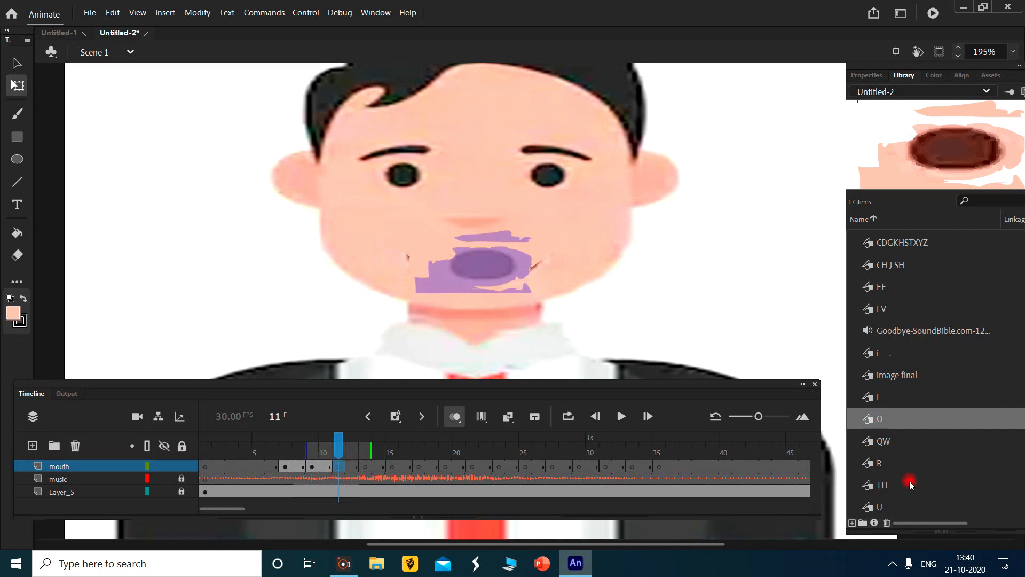
scroll(952, 303, "up", 1)
scroll(951, 304, "up", 3)
left_click(951, 306)
left_click_drag(953, 159, 507, 261)
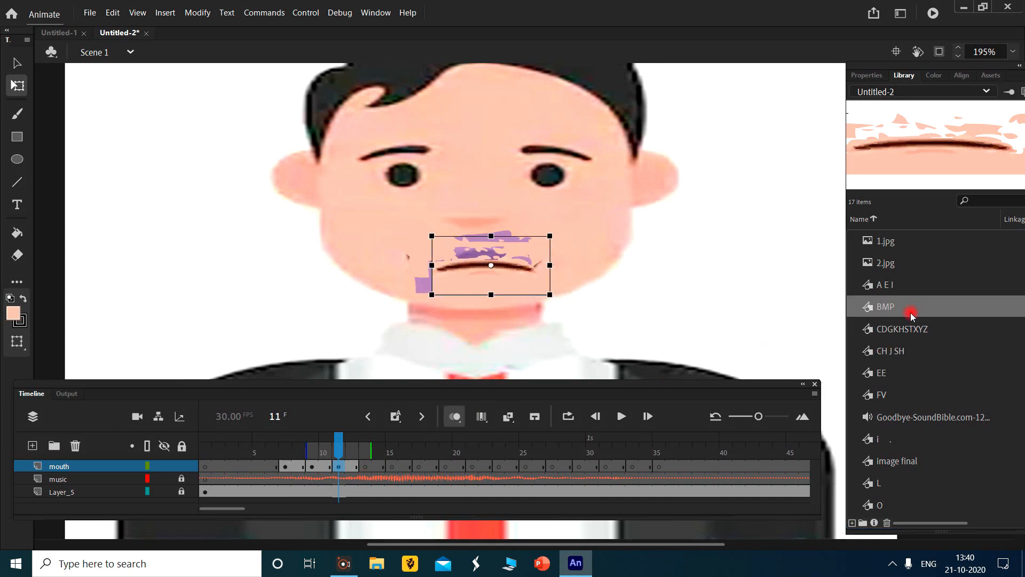
left_click(902, 329)
key("Up")
key("Up")
key("Up")
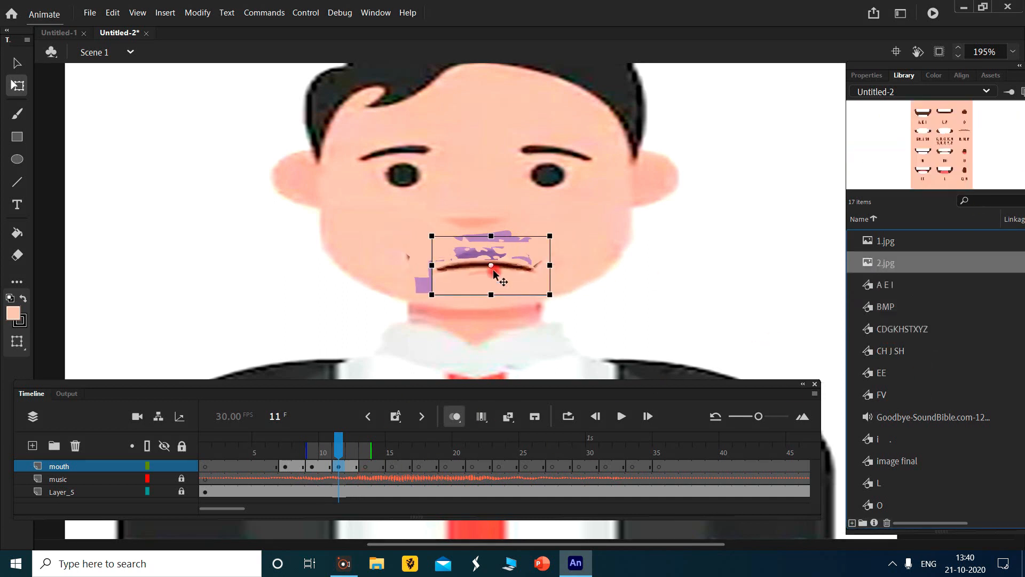
left_click_drag(502, 257, 497, 257)
left_click(576, 217)
- Place the CDGKHSTXYZ mouth symbol at frame 13 and narrow it to match the previous mouth's width
left_click_drag(343, 454, 365, 454)
left_click(907, 306)
left_click(941, 328)
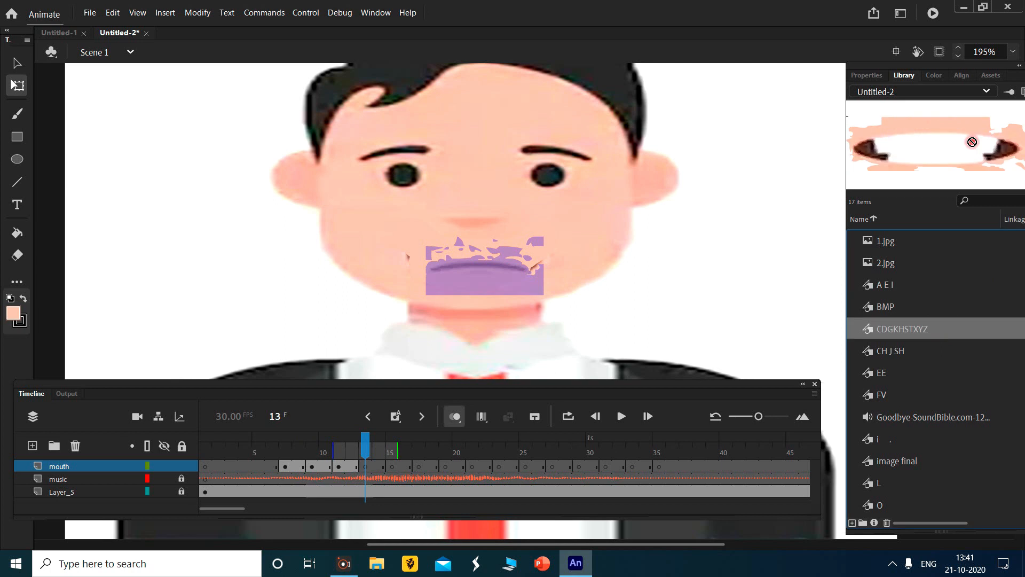
left_click_drag(971, 142, 491, 267)
left_click_drag(625, 265, 538, 271)
left_click(517, 373)
- Place the A E I mouth symbol at frame 15, then narrow, shorten and align it over the onion-skinned mouth
left_click_drag(362, 449, 317, 452)
left_click_drag(317, 453, 392, 454)
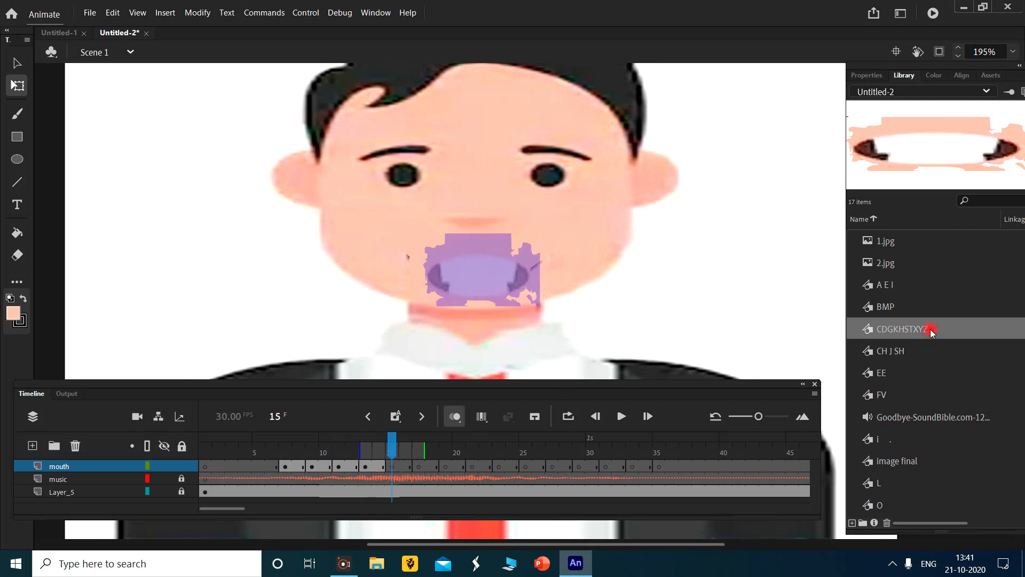
left_click(884, 284)
left_click_drag(885, 284, 494, 269)
left_click_drag(610, 269, 555, 270)
left_click_drag(494, 224, 495, 234)
left_click_drag(525, 269, 518, 273)
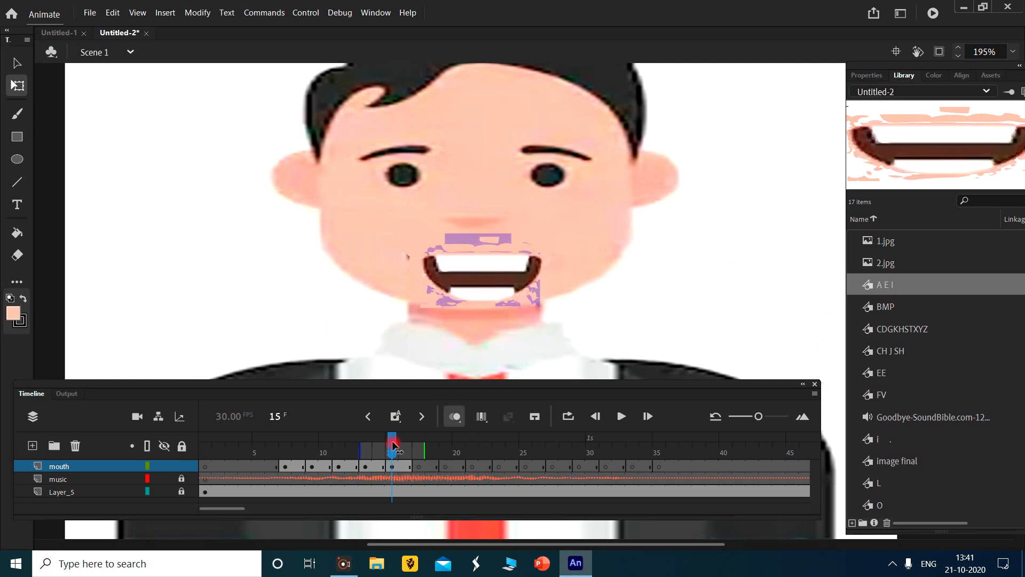
- Place the A E I mouth symbol at frame 17 and resize and align it to match the frame 15 mouth
left_click(379, 452)
left_click_drag(378, 452, 419, 483)
left_click(930, 339)
left_click_drag(907, 283, 515, 291)
left_click_drag(609, 281, 562, 281)
left_click_drag(494, 325, 494, 311)
mouse_move(522, 273)
left_mouse_down()
mouse_move(505, 265)
mouse_move(538, 275)
left_mouse_up()
left_click(601, 262)
left_click(490, 282)
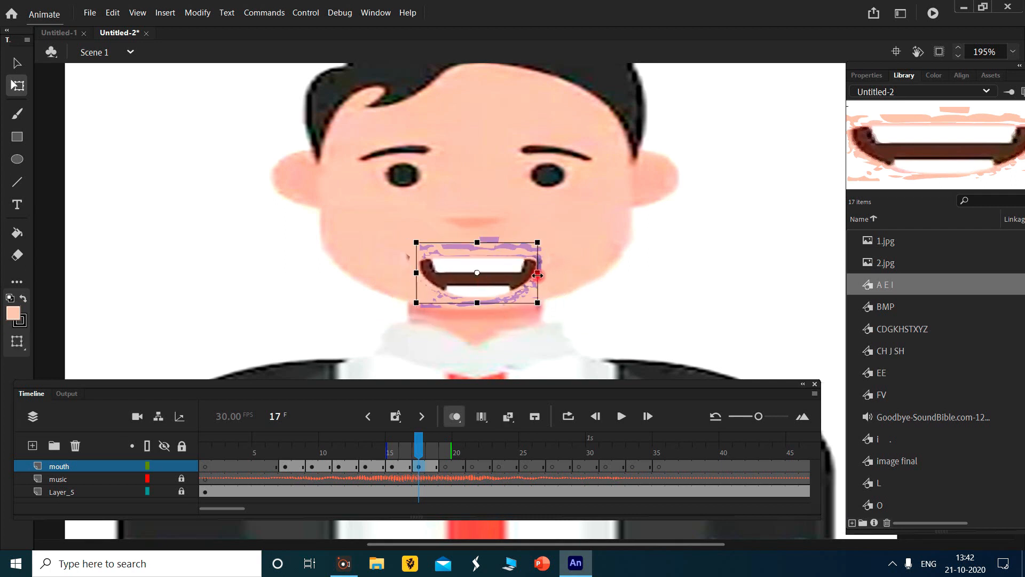
left_click_drag(450, 450, 445, 484)
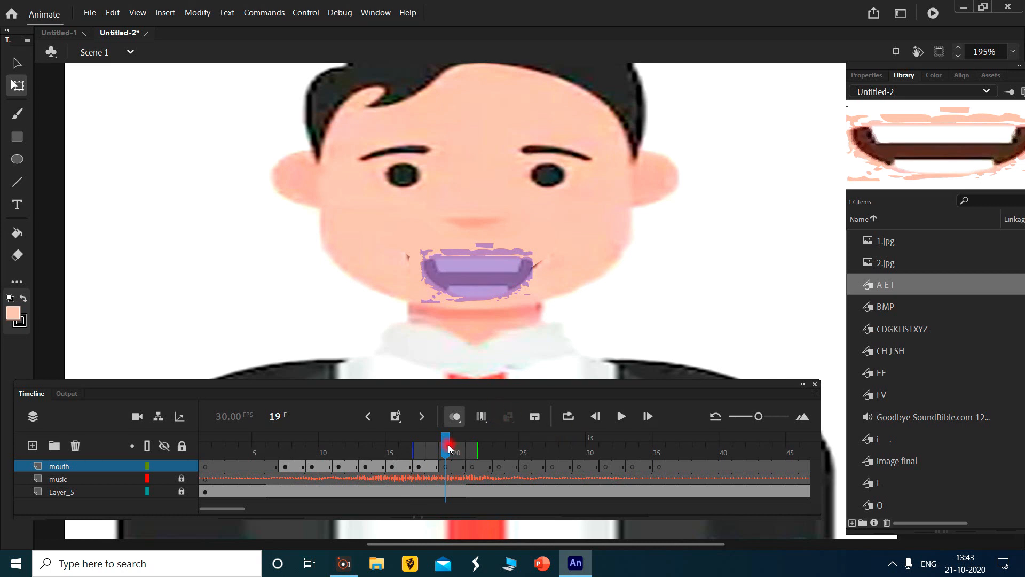
left_click_drag(447, 443, 425, 453)
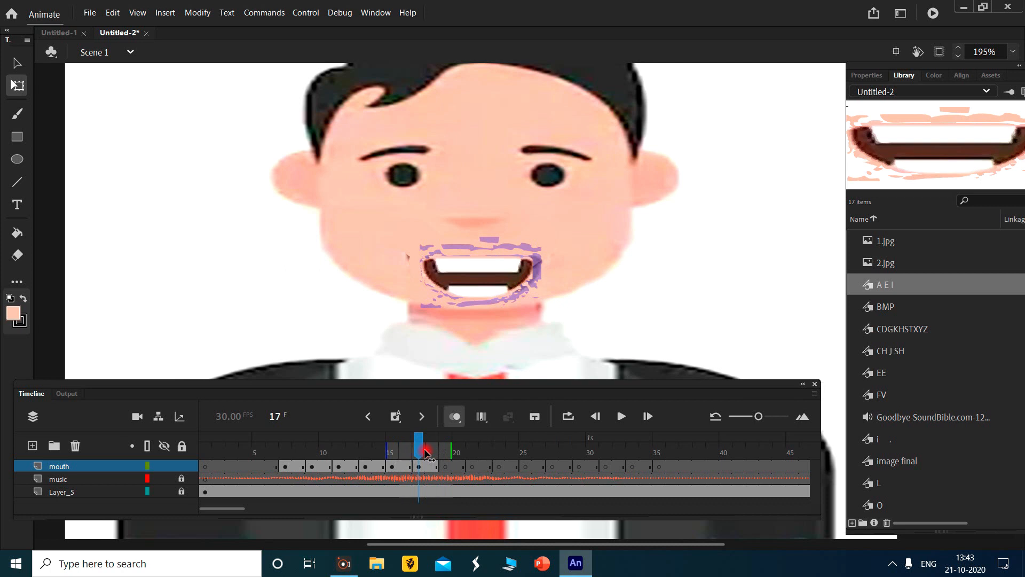
- Extend the frame 9 mouth's span on the mouth layer so it holds through frame 12
left_click(893, 288)
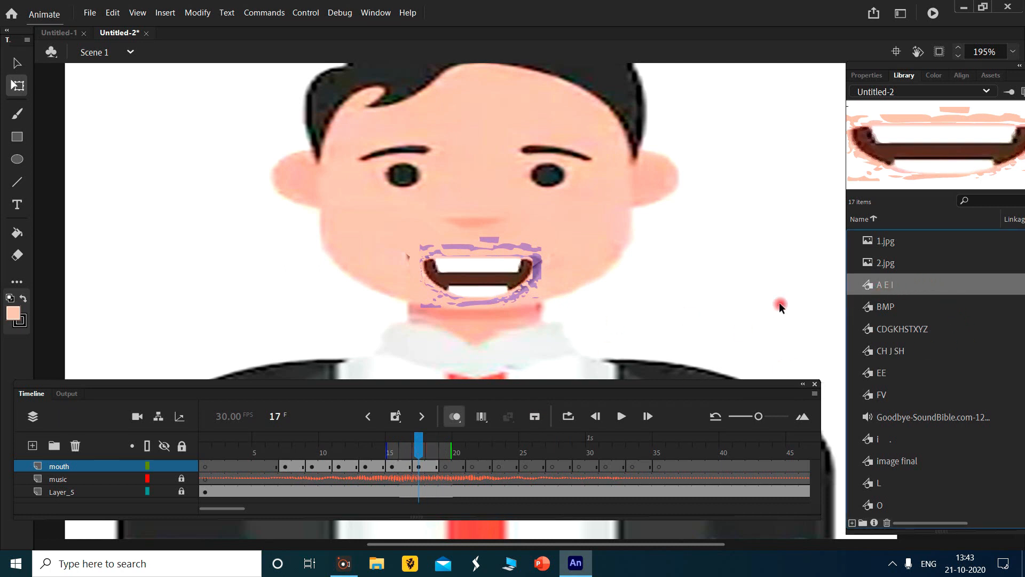
left_click(340, 468)
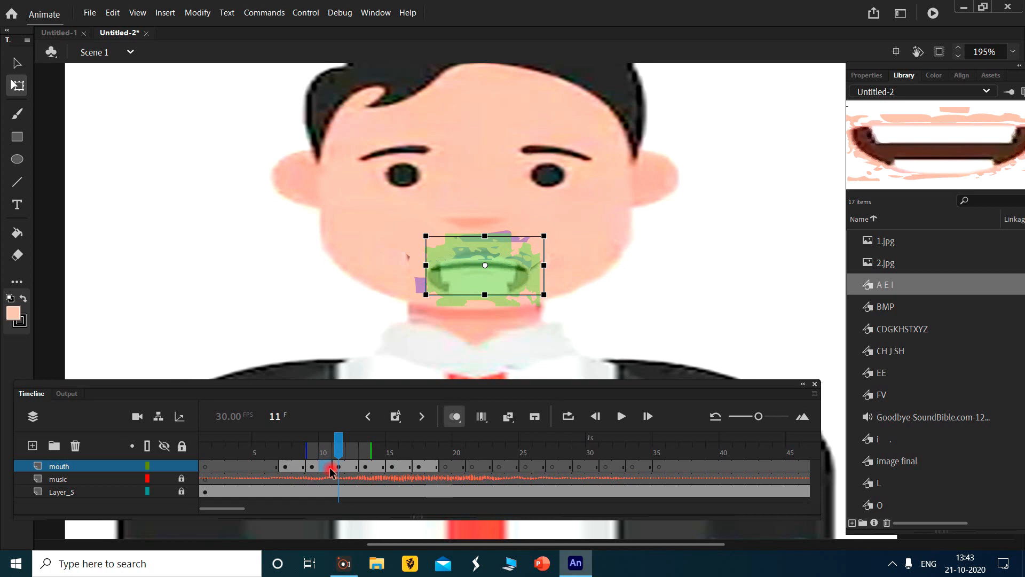
left_click(327, 468)
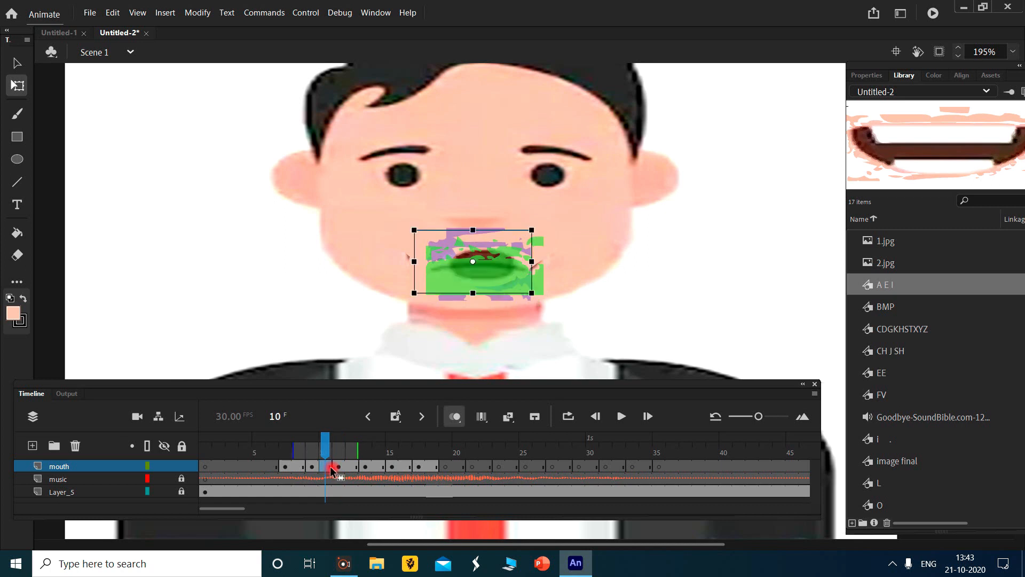
left_click(315, 468)
left_click(329, 468)
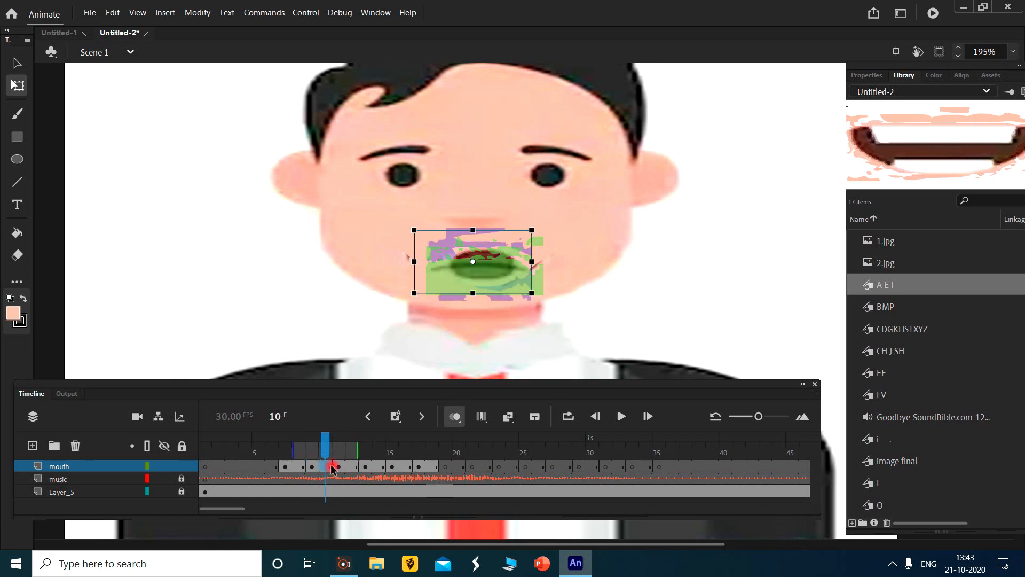
double_click(331, 467)
left_click_drag(332, 466, 358, 470)
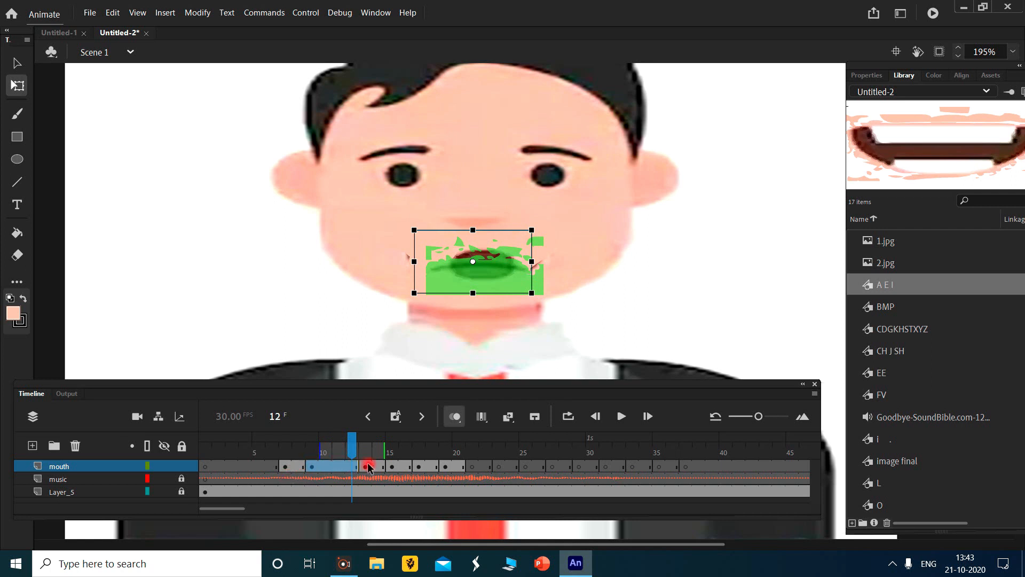
- Extend the opening blank span on the mouth layer through frame 10, shifting the mouth keyframes to start at frame 11
left_click(276, 467)
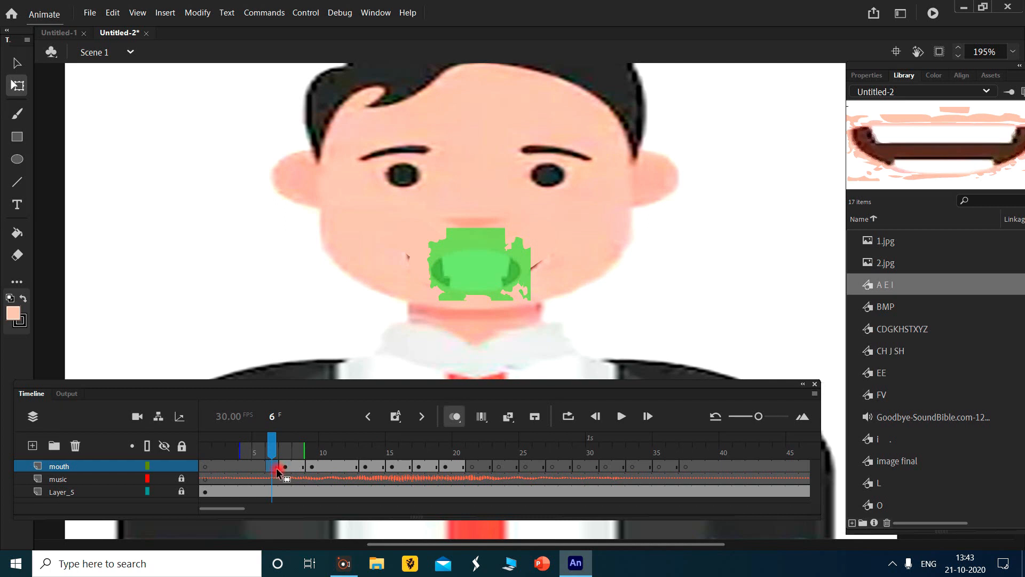
left_click(284, 468)
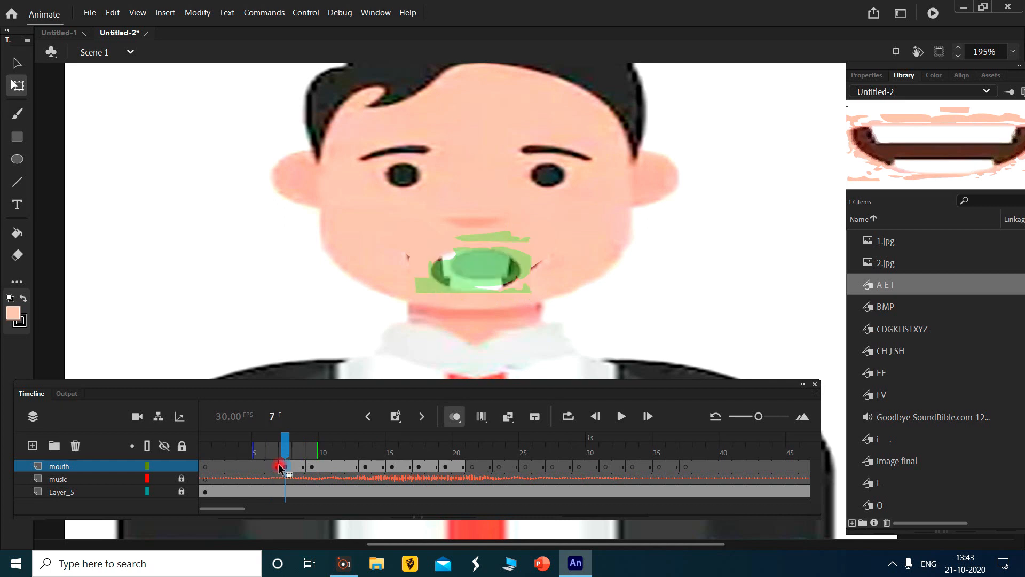
left_click(277, 471)
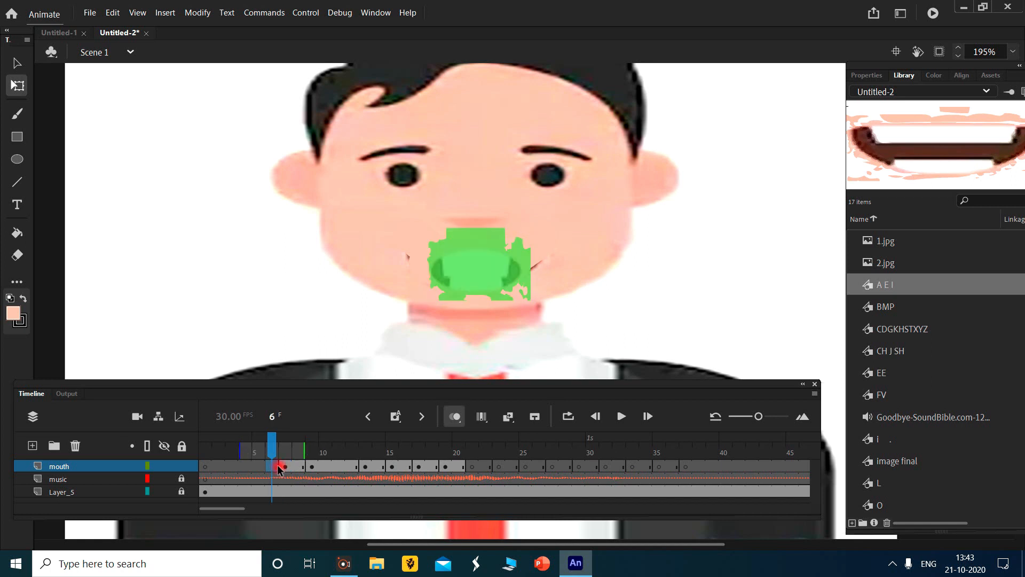
double_click(277, 470)
mouse_move(277, 466)
left_mouse_down()
mouse_move(324, 469)
mouse_move(326, 443)
mouse_move(290, 450)
mouse_move(507, 468)
mouse_move(591, 453)
mouse_move(331, 460)
mouse_move(338, 479)
mouse_move(294, 475)
left_mouse_up()
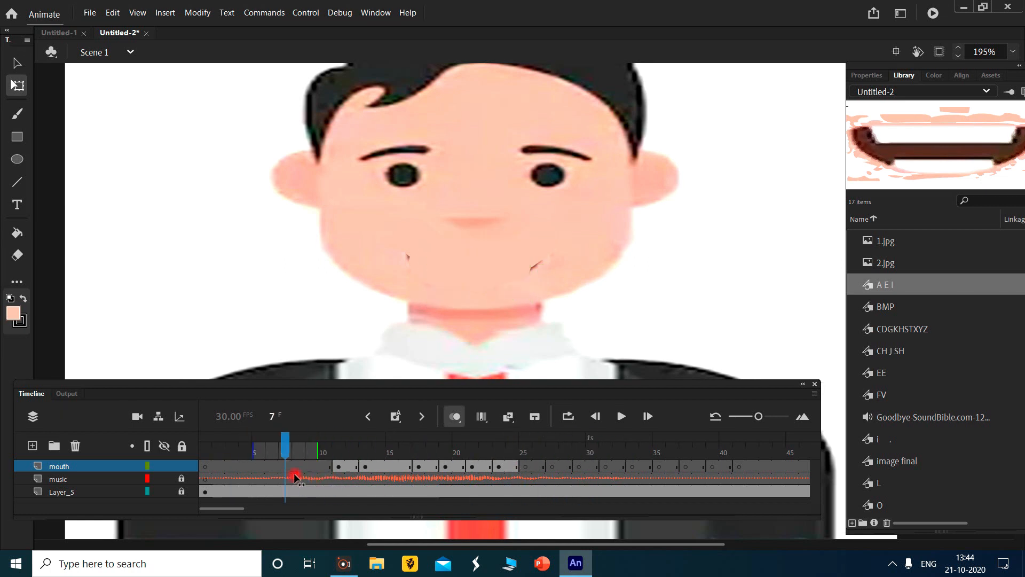
- Place the BMP mouth symbol on the face at frame 1 and narrow it to fit the mouth area
left_click(890, 307)
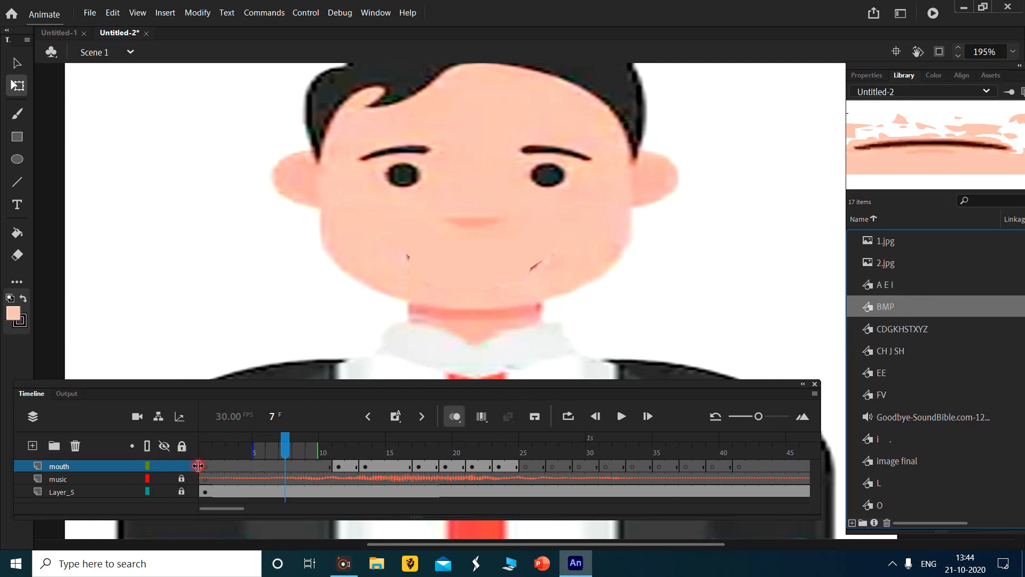
left_click(203, 465)
left_click_drag(939, 153, 466, 306)
left_click_drag(481, 274, 510, 266)
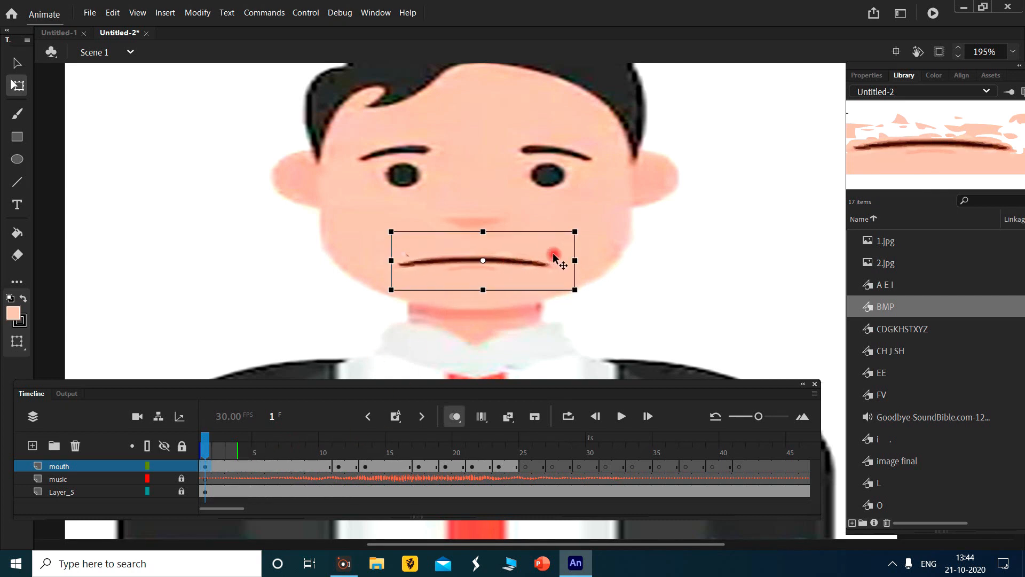
left_click_drag(575, 260, 553, 268)
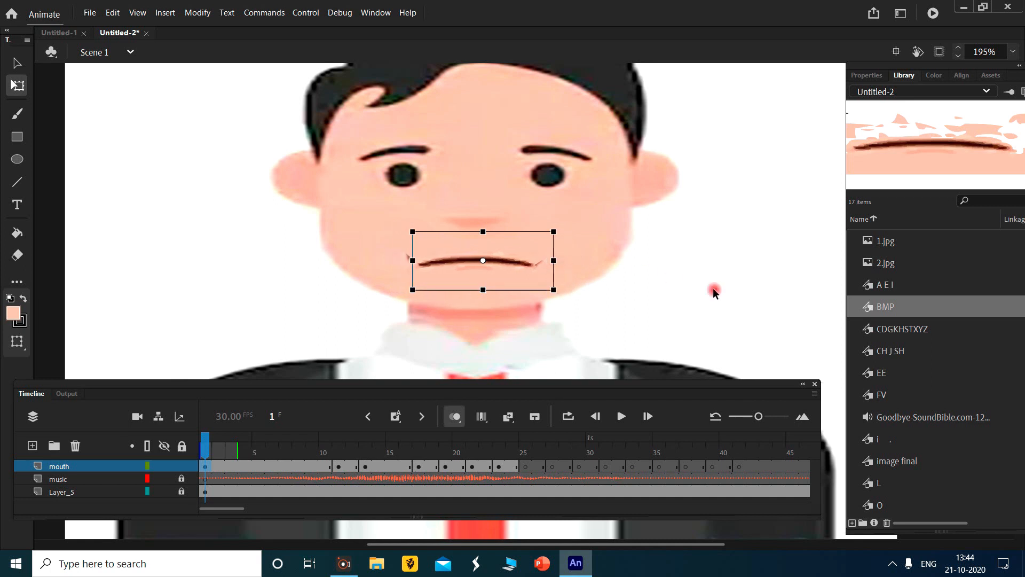
- Examine the library's mouth-shape symbols, from CDGKHSTXYZ through L, O and QW
left_click(915, 327)
left_click(911, 351)
left_click(910, 372)
left_click(914, 396)
left_click(914, 431)
left_click(915, 419)
left_click(911, 458)
left_click(900, 486)
scroll(939, 462, "down", 2)
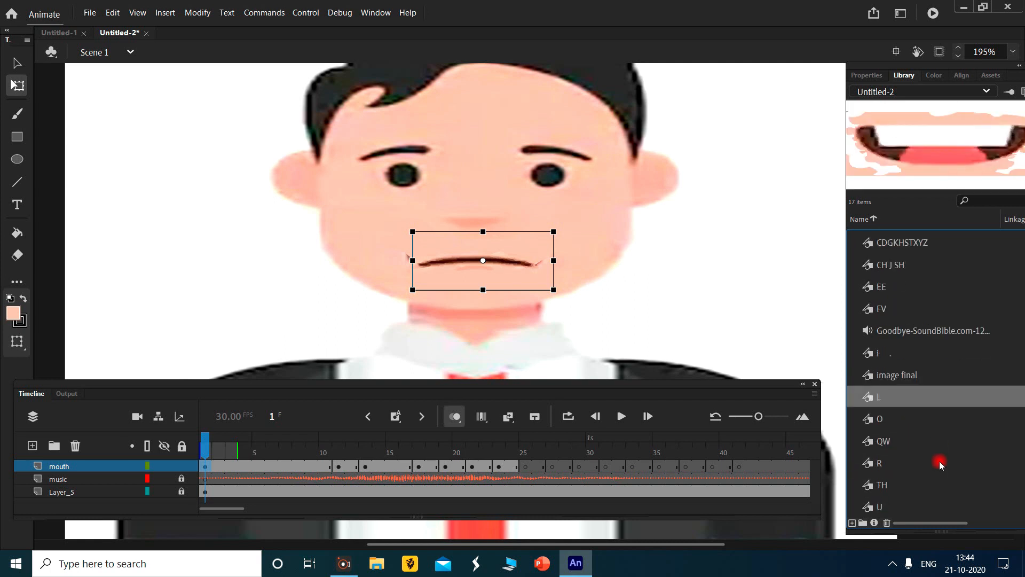
left_click(925, 422)
left_click(923, 439)
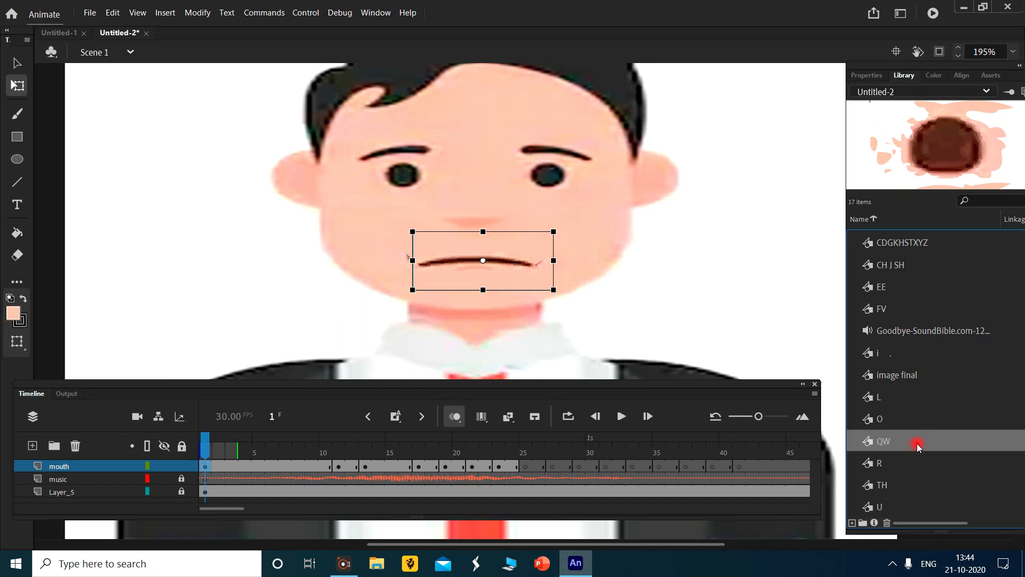
left_click(912, 419)
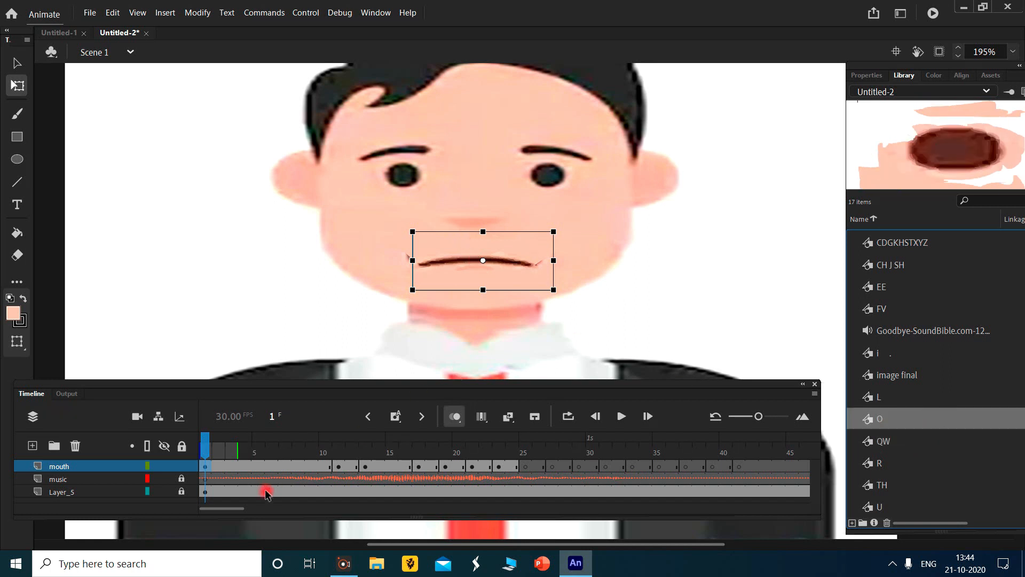
- Scrub and step through the timeline up to around frame 25 to check the mouth shapes against the voice sound
left_click_drag(205, 450, 110, 463)
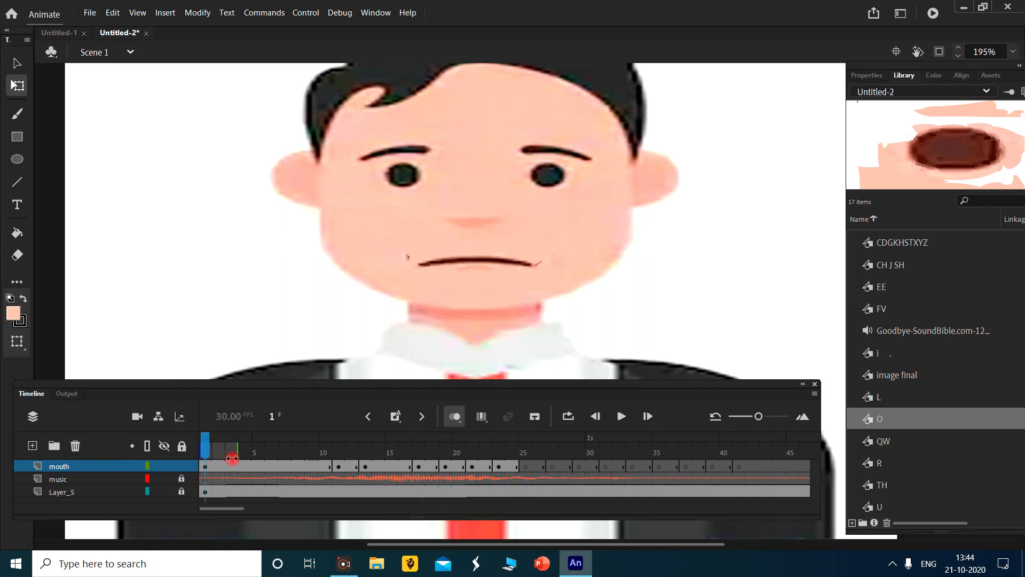
mouse_move(206, 447)
left_mouse_down()
mouse_move(320, 464)
mouse_move(199, 459)
left_mouse_up()
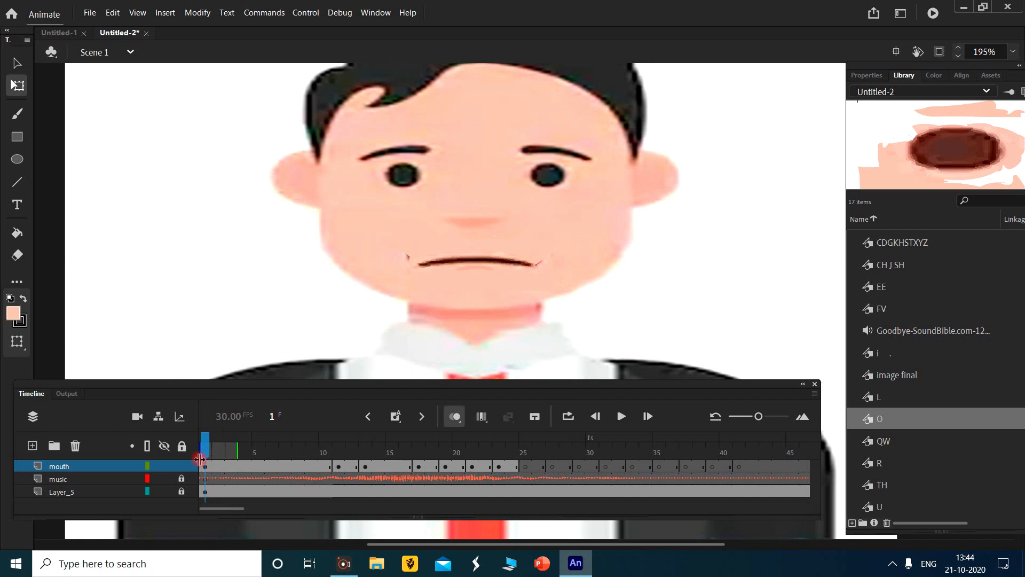
left_click(206, 466)
left_click(298, 451)
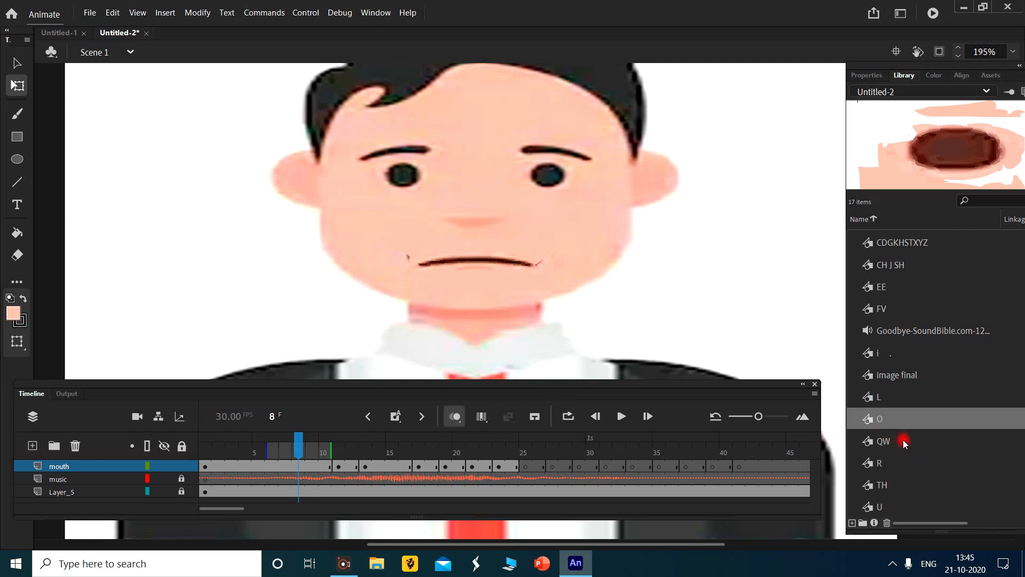
left_click(525, 466)
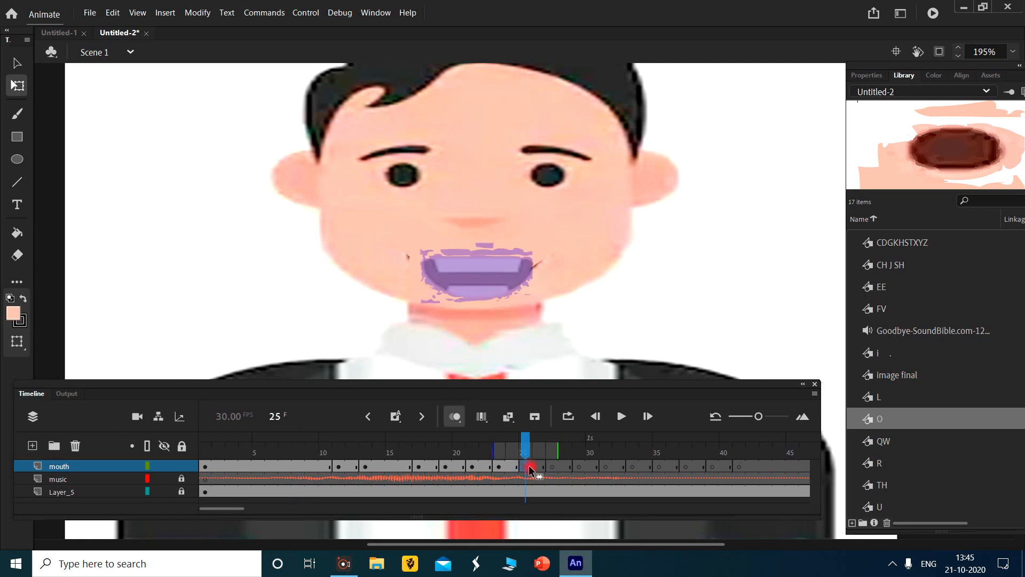
key("comma")
key("period")
key("period")
key("period")
key("period")
key("comma")
key("comma")
key("comma")
left_click(231, 466)
left_click_drag(930, 373, 926, 244)
left_click(210, 467)
left_click_drag(209, 449, 517, 466)
- Place the BMP mouth symbol at frame 25, then narrow and align it over the onion-skinned mouth
left_click(519, 467)
left_click_drag(901, 396, 912, 354)
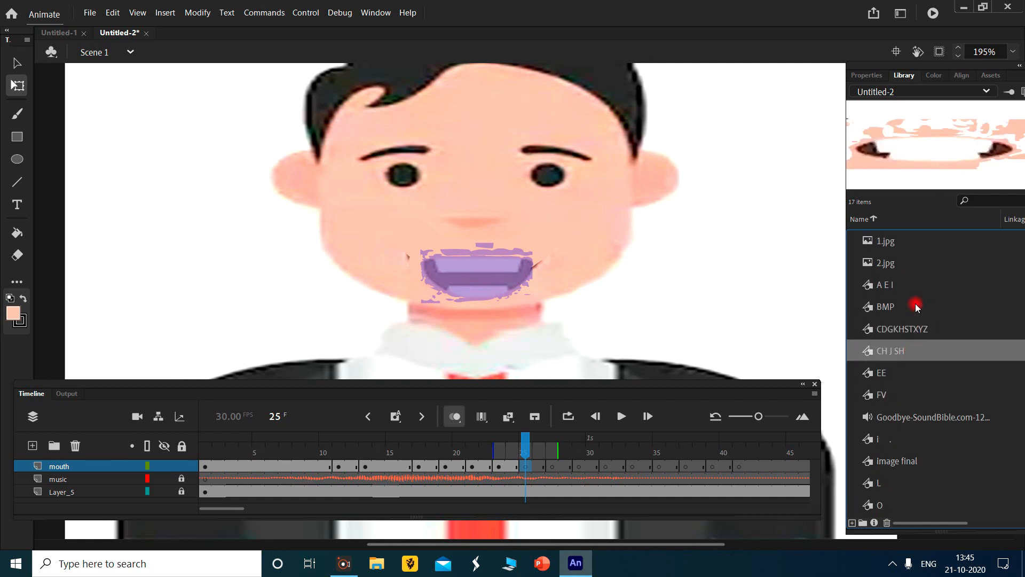
left_click_drag(916, 306, 919, 274)
left_click_drag(947, 133, 481, 271)
left_click_drag(574, 272, 504, 253)
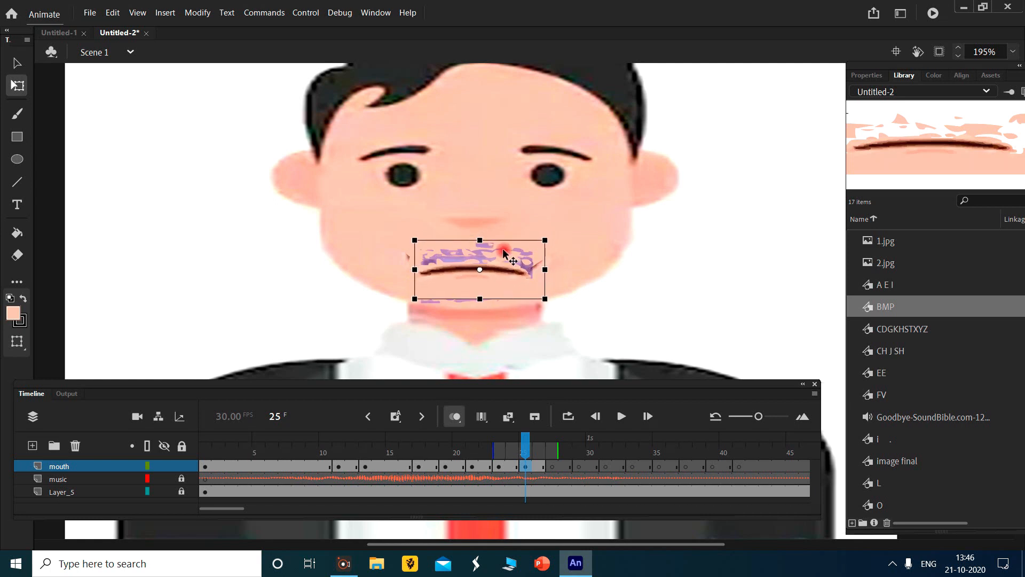
left_click(572, 364)
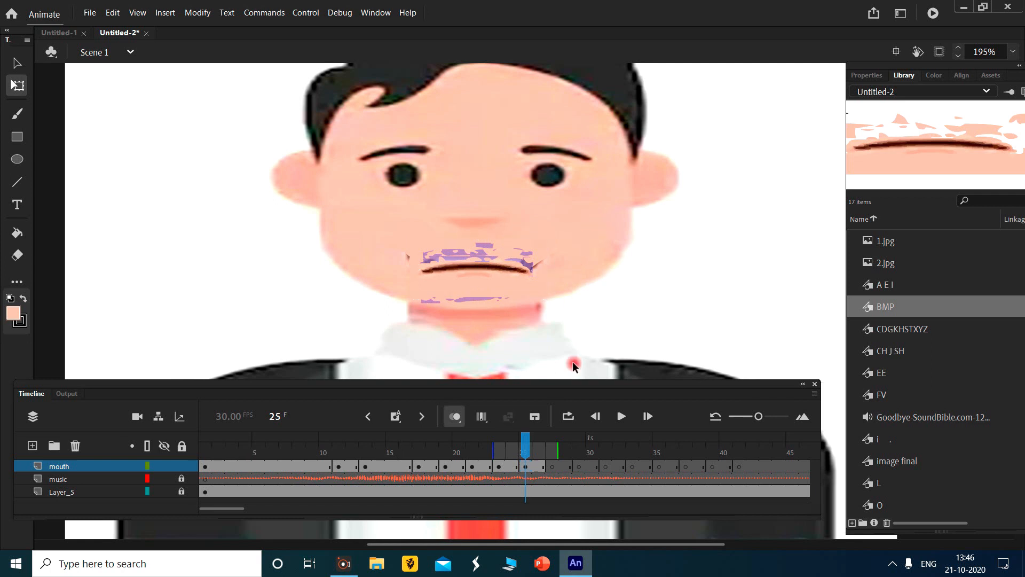
- Remove the mouth layer's blank keyframes from frame 27 to 42 and hold the frame 25 BMP mouth through frame 44
left_click(545, 469)
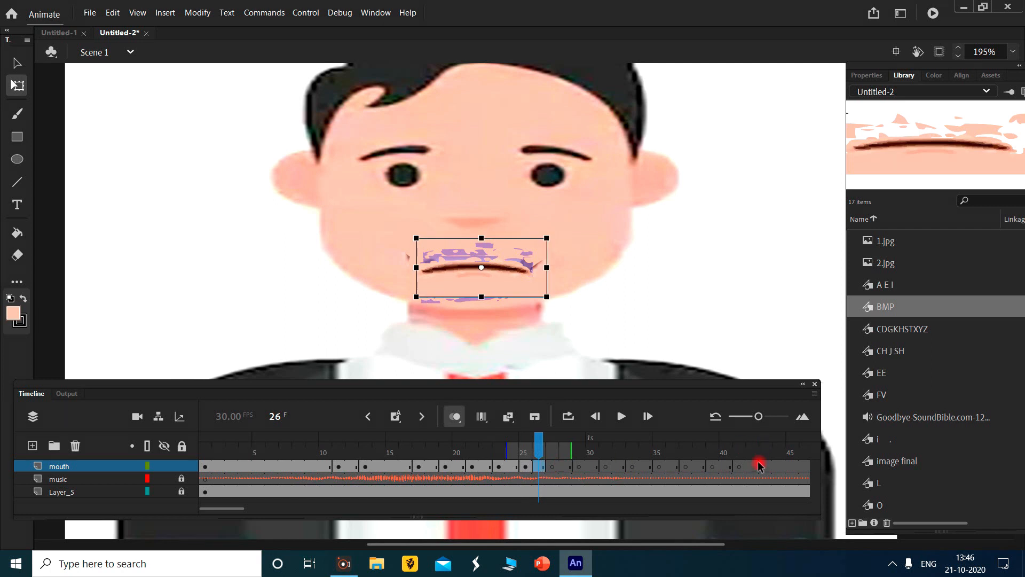
left_click_drag(540, 470, 750, 468)
right_click(684, 465)
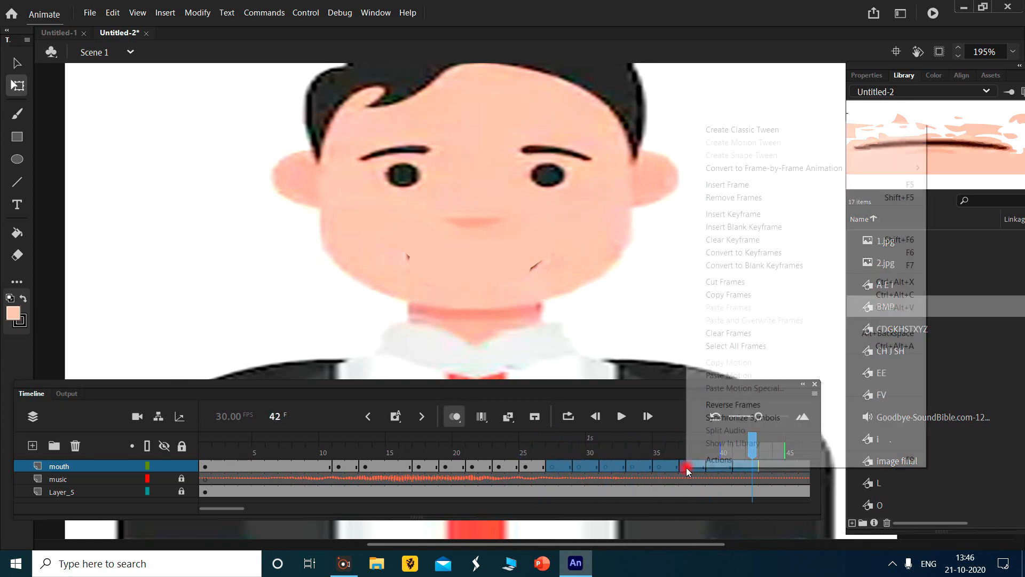
left_click(819, 197)
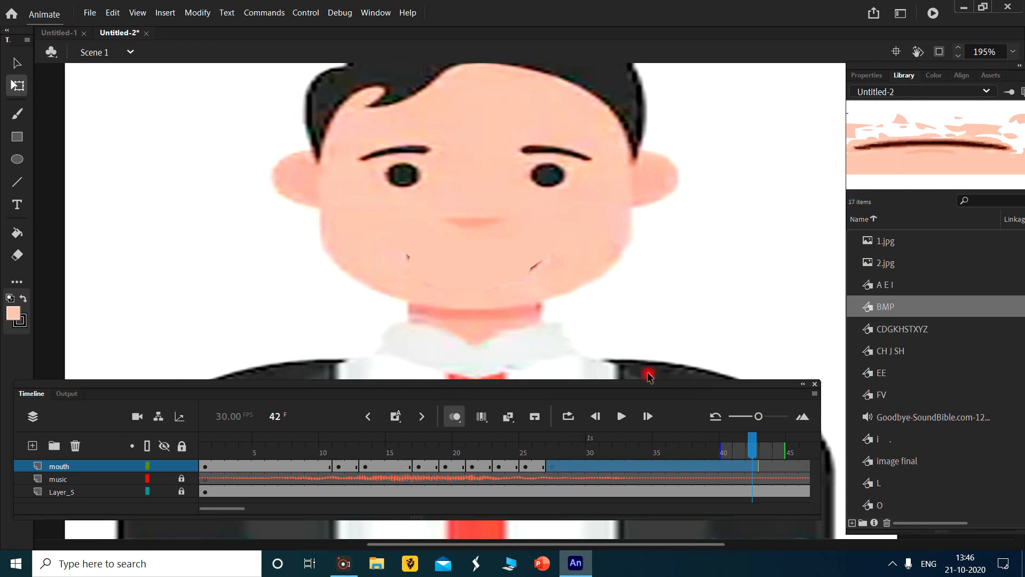
left_click(544, 471)
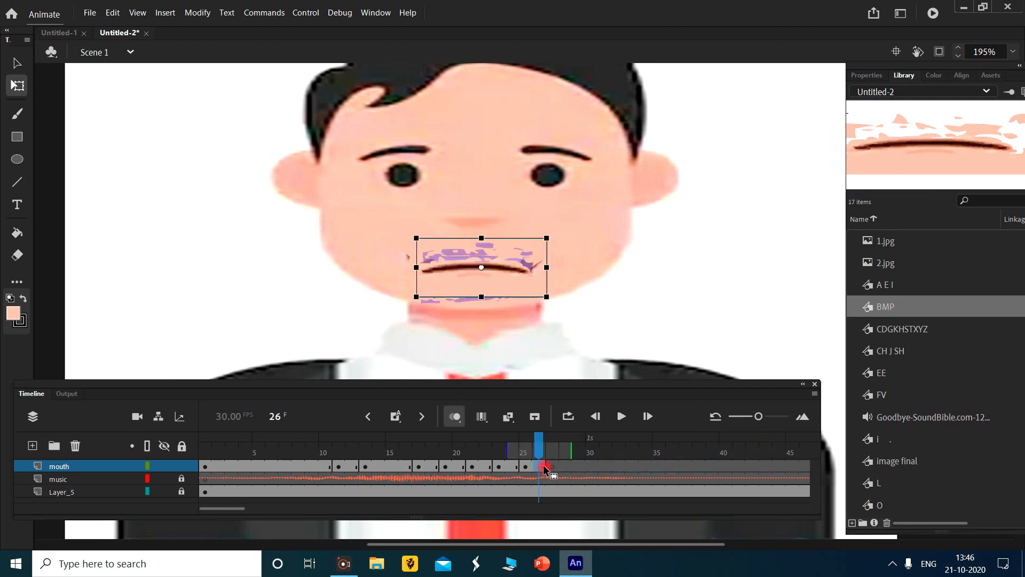
left_click_drag(580, 466, 784, 472)
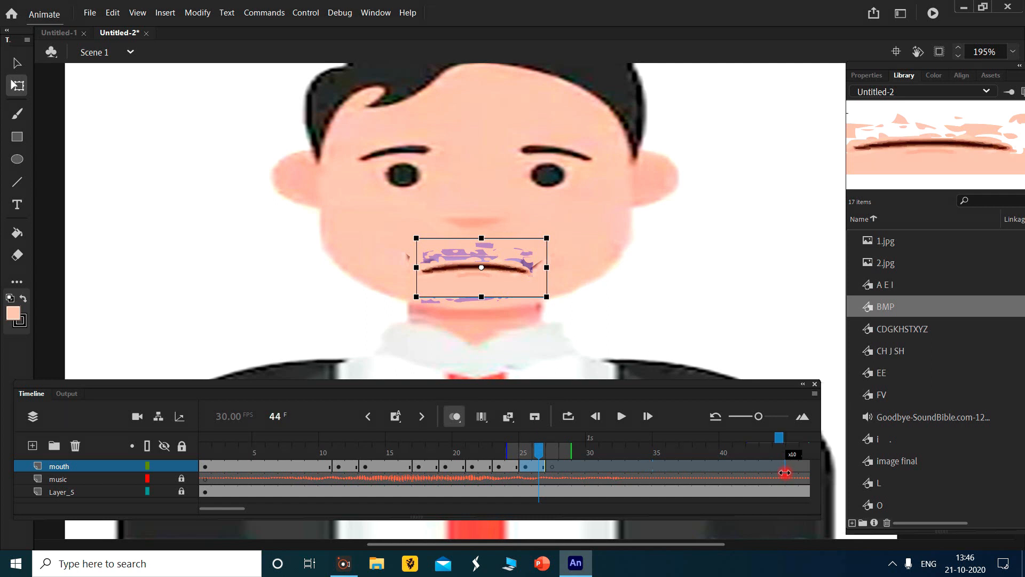
- Adjust the opening BMP mouth's span on the mouth layer so it ends at frame 8
left_click(332, 468)
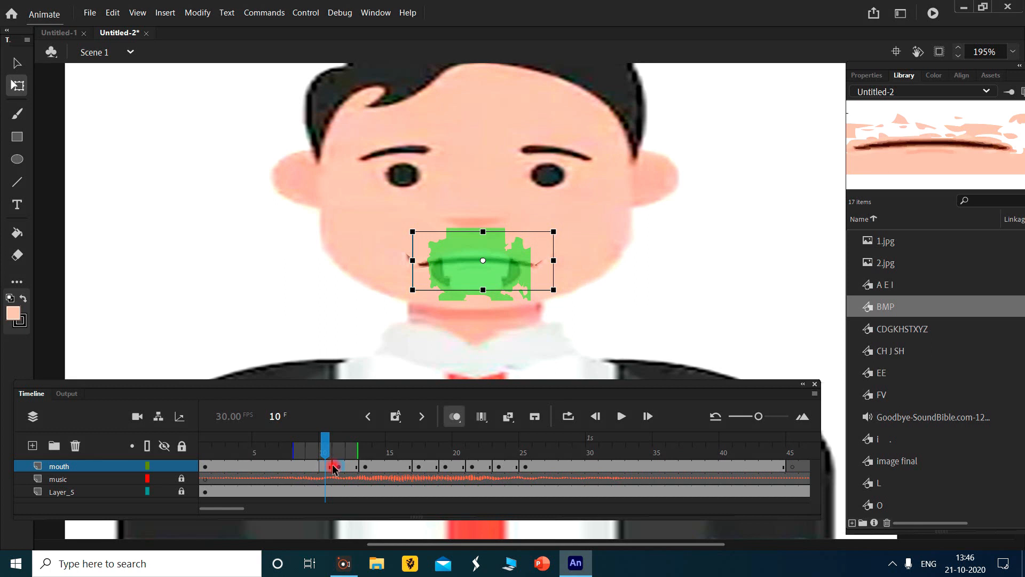
left_click(333, 468)
left_click(331, 469)
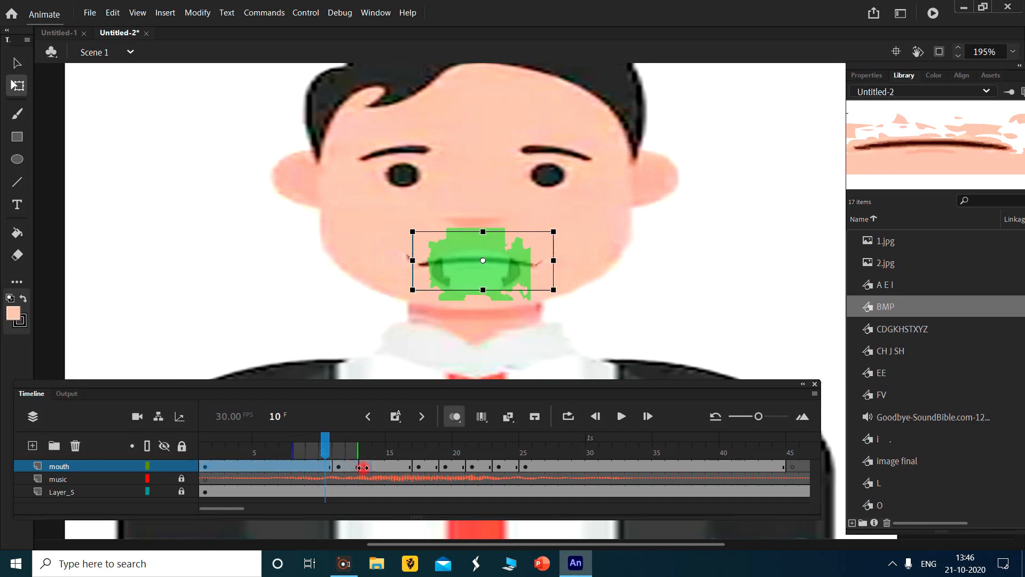
left_click_drag(387, 466, 390, 466)
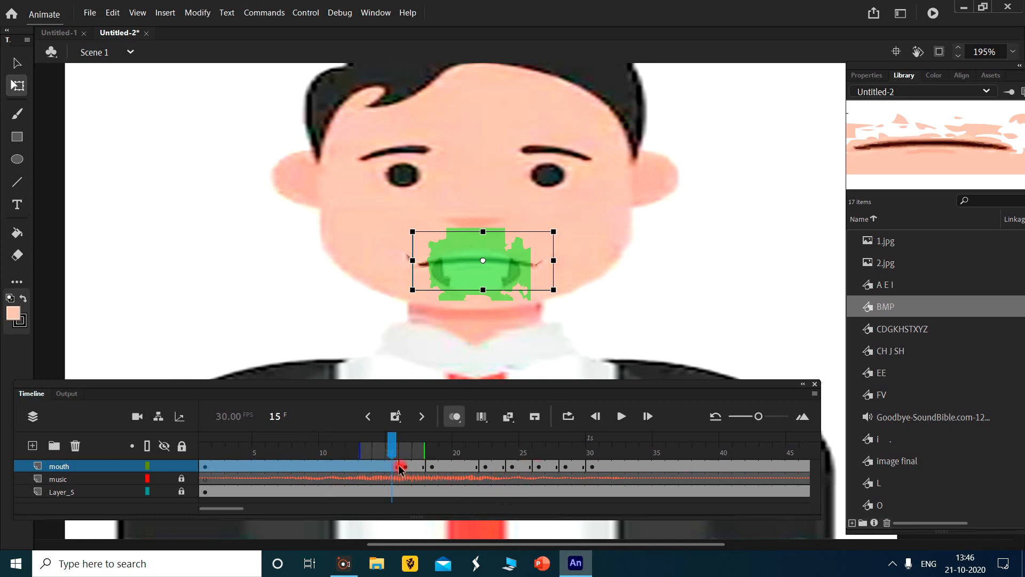
left_click_drag(396, 466, 305, 466)
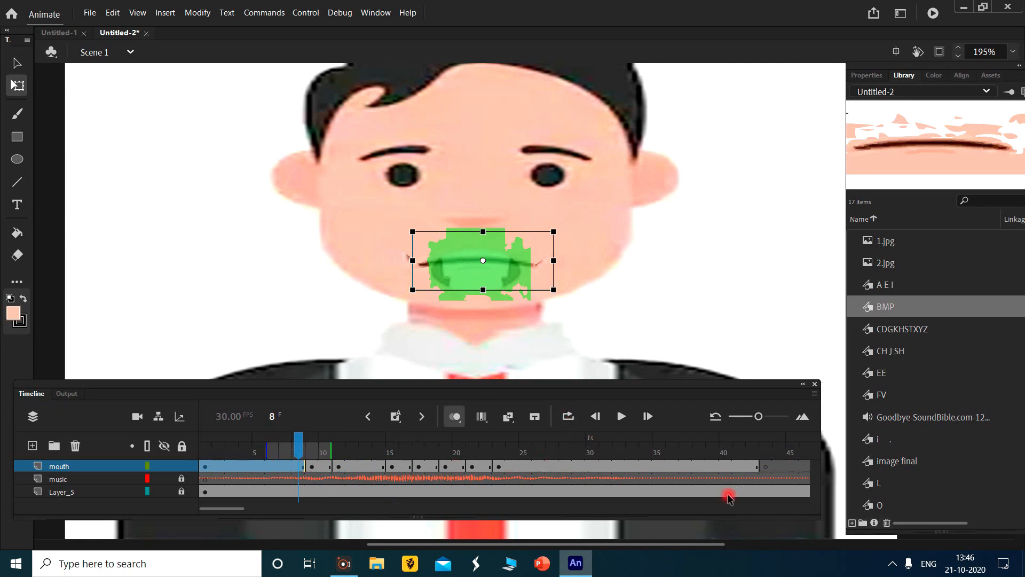
- Remove all frames after frame 42 from the mouth, music and Layer_5 layers
left_click(755, 476)
right_click(754, 476)
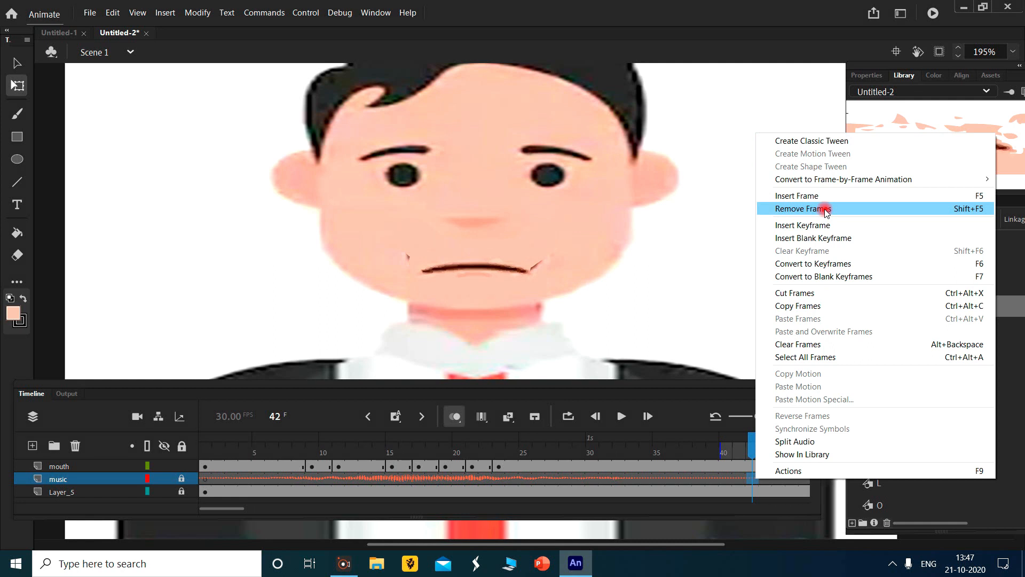
left_click(827, 209)
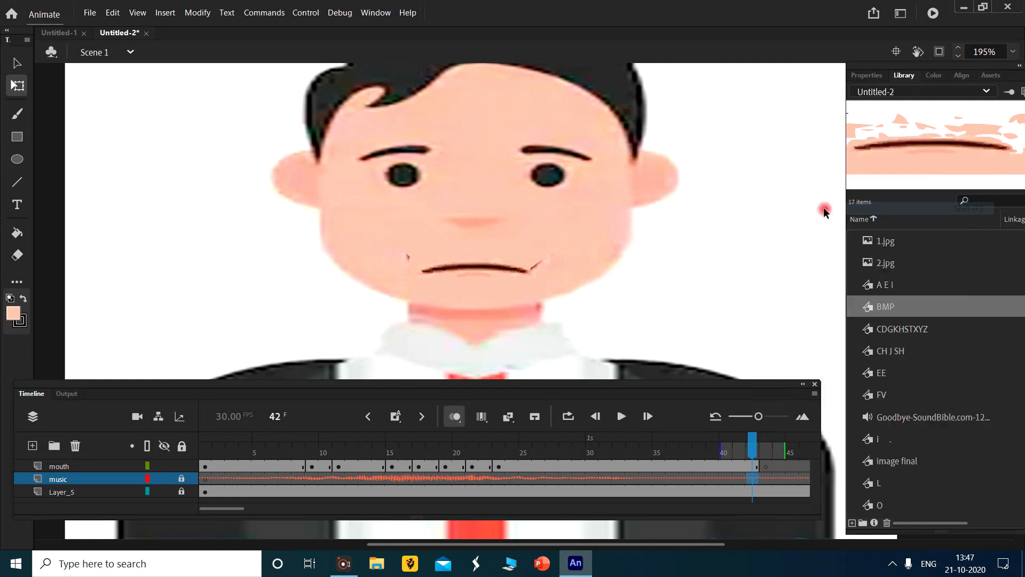
left_click(763, 481)
left_click_drag(763, 482, 689, 490)
left_click(673, 465)
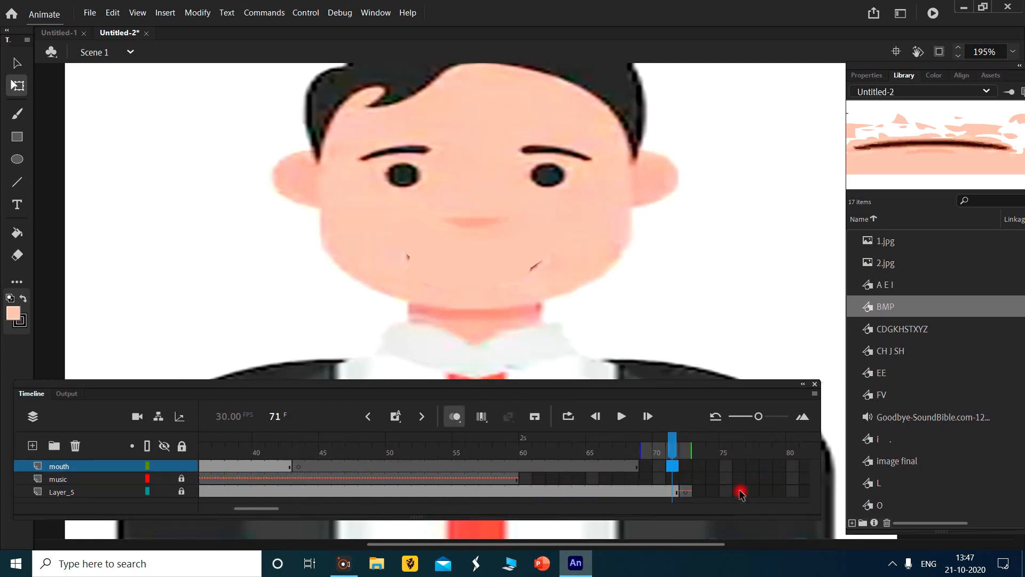
left_click_drag(698, 466, 309, 498)
right_click(424, 473)
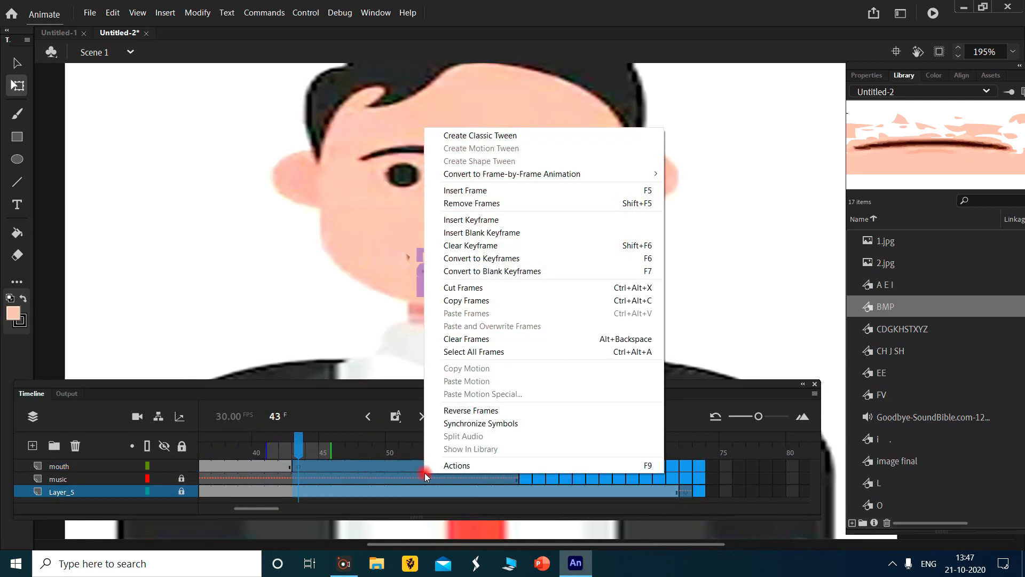
left_click(500, 203)
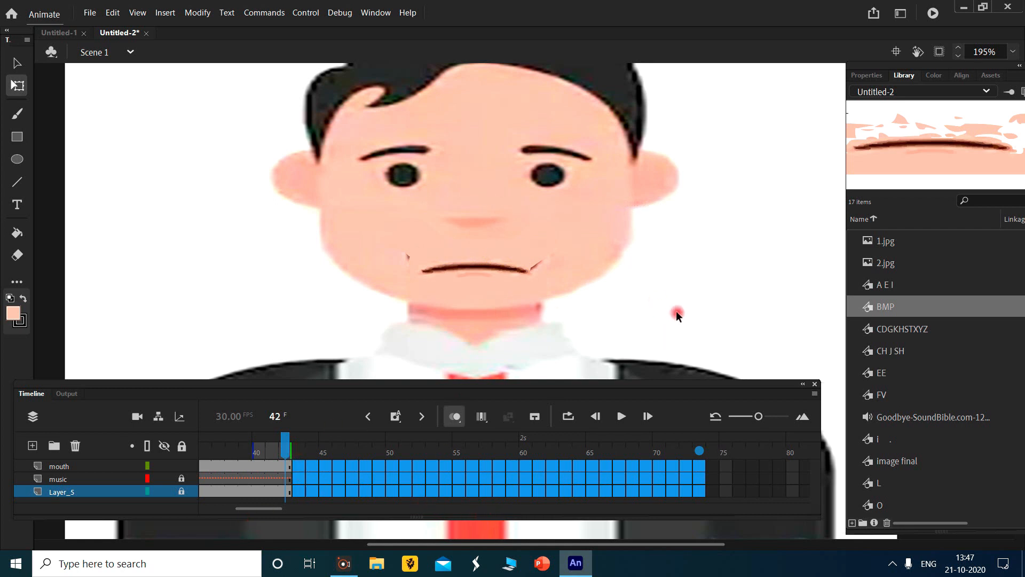
- Test the movie to check the finished lip-sync animation
key("ctrl+Return")
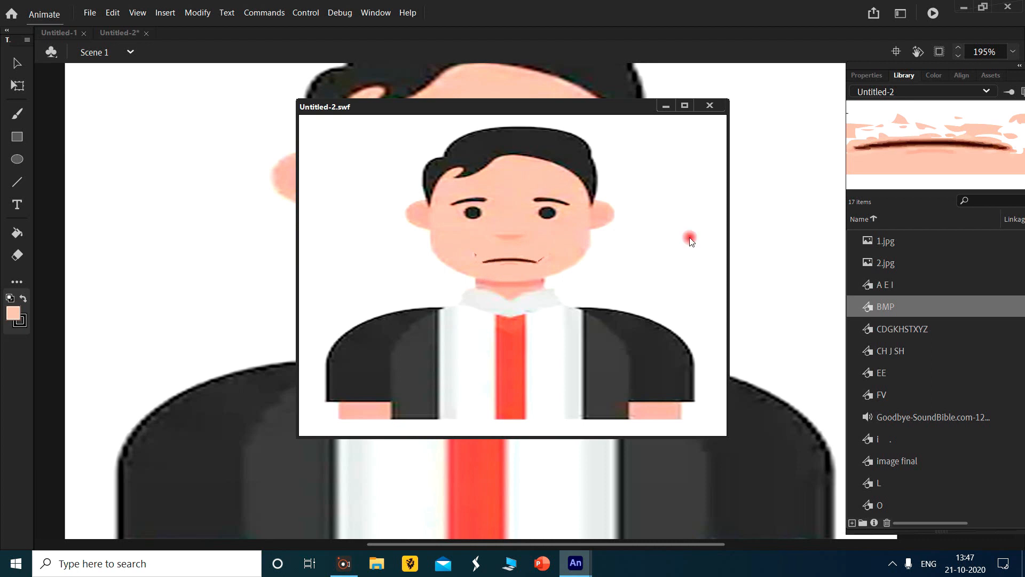
scroll(899, 409, "down", 1)
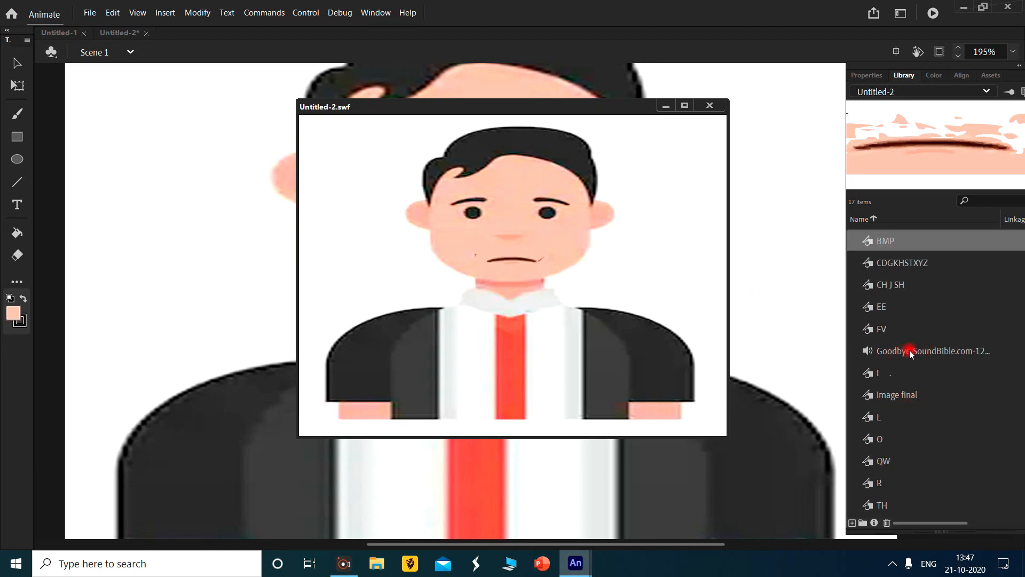